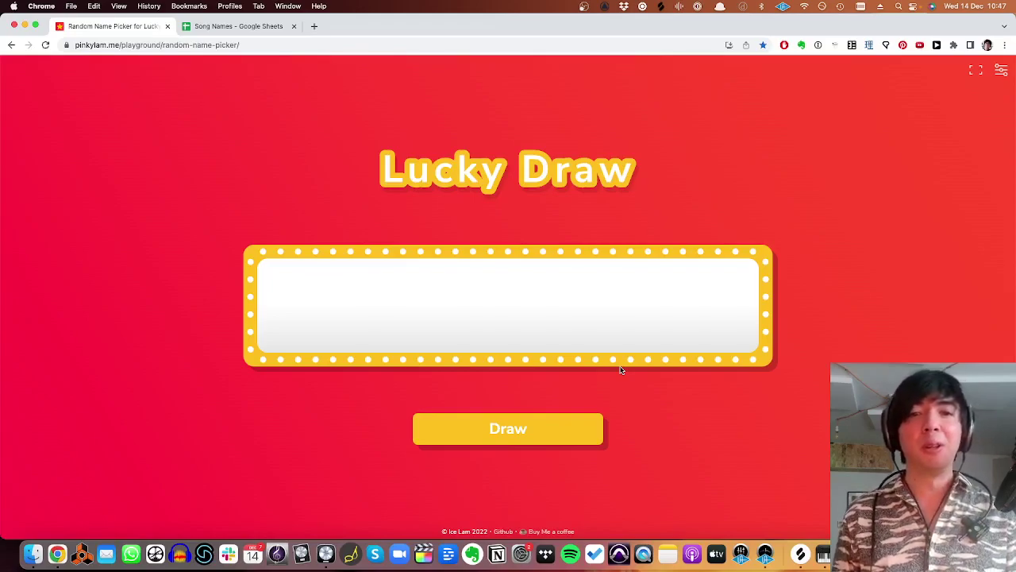
- Draw a random song name on the Lucky Draw page and switch to Logic Pro
left_click(572, 417)
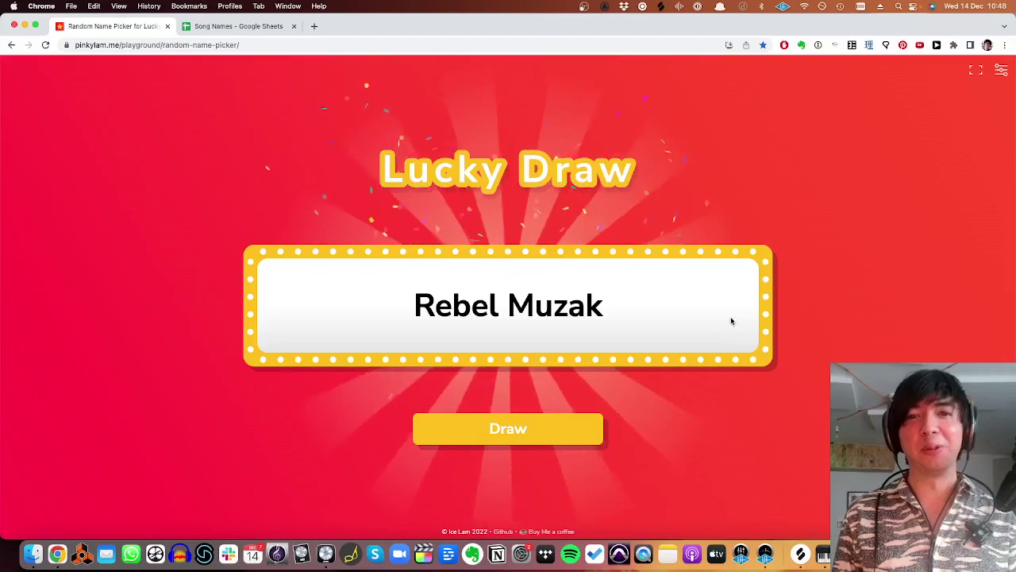
key("super+Tab")
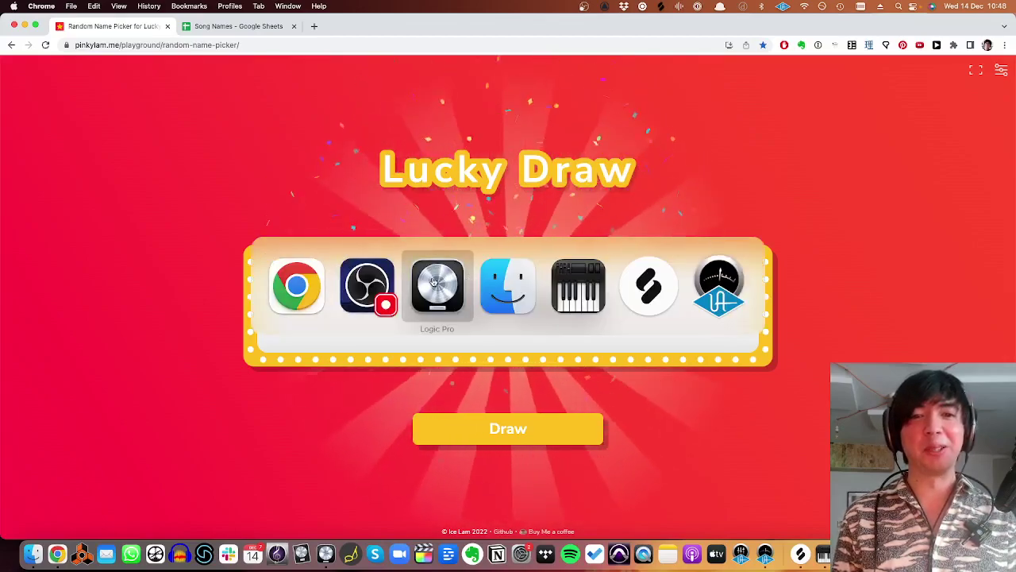
left_click(433, 281)
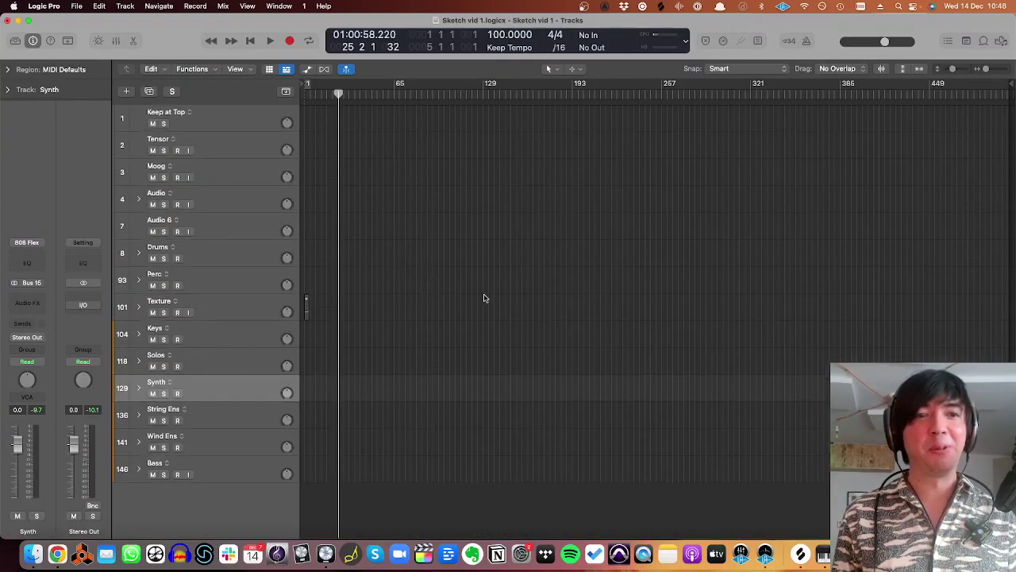
key("super+Up")
key("super+Up")
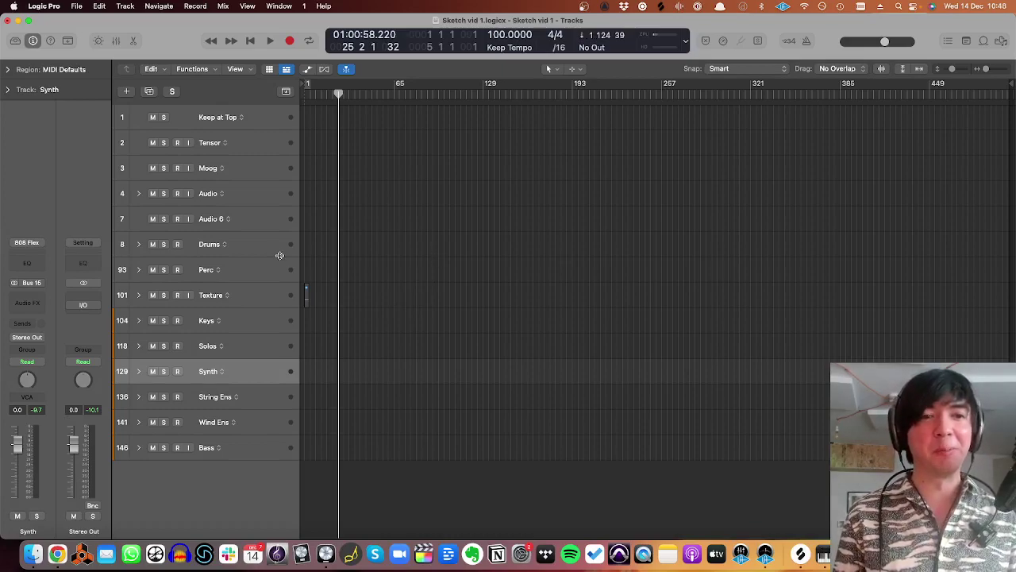
key("super+Down")
key("super+Up")
key("super+Right")
key("super+Up")
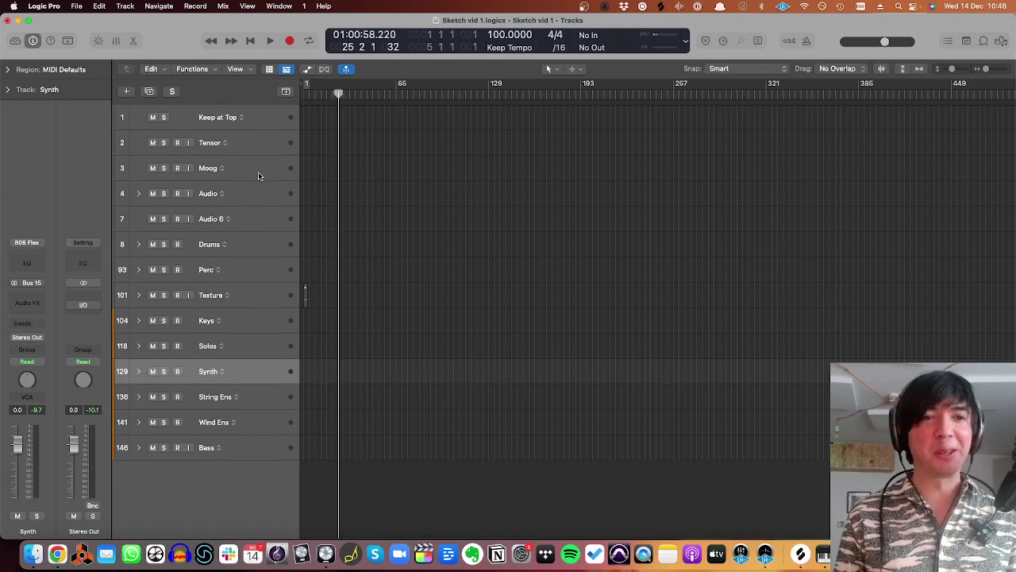
- Expand the Drums track stack and select its LoFi track
left_click(267, 203)
key("super+Down")
key("super+Down")
scroll(218, 211, "down", 1)
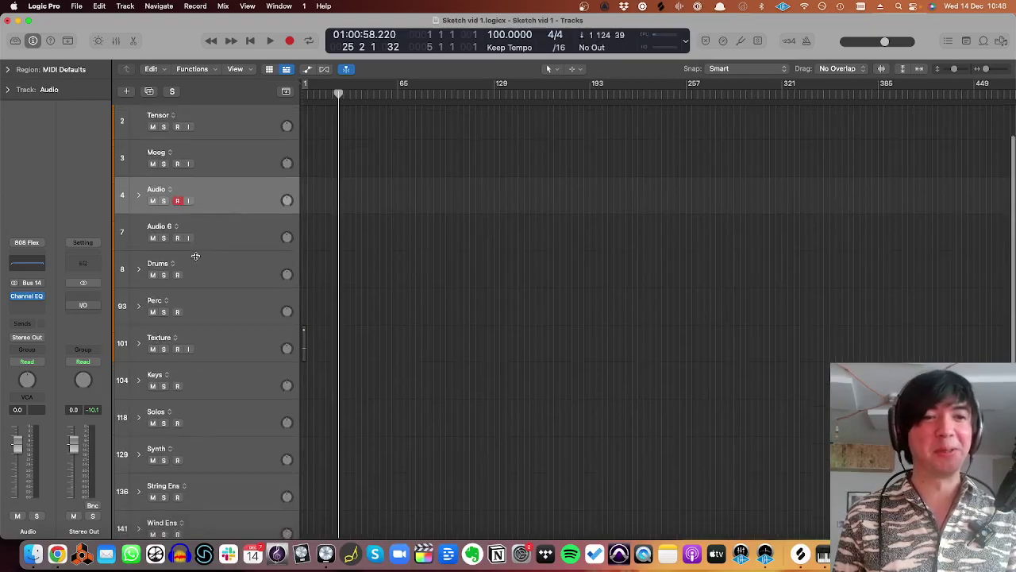
scroll(238, 266, "down", 1)
left_click(236, 272)
key("super+Down")
key("super+Down")
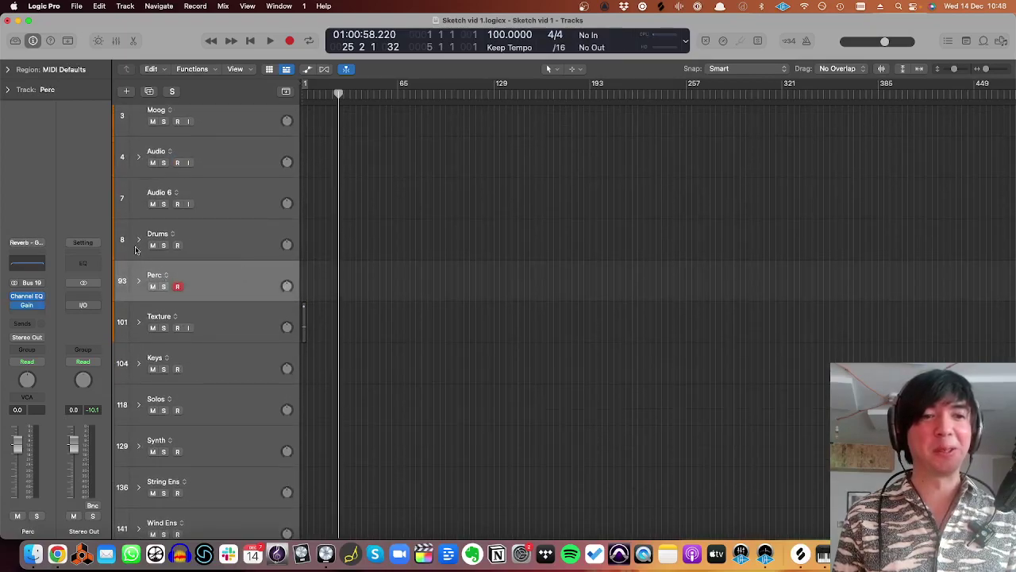
left_click(141, 242)
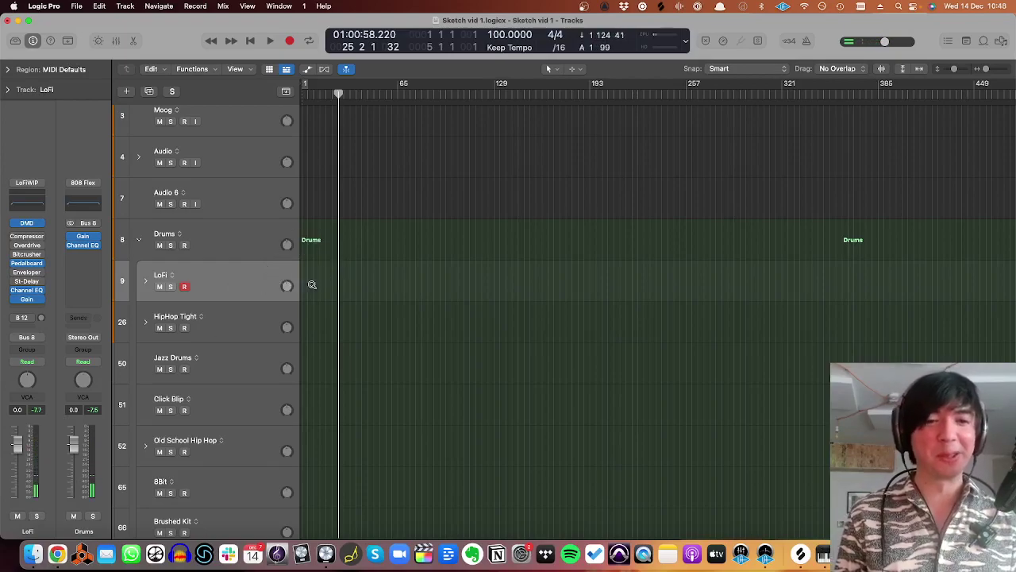
scroll(311, 286, "up", 1)
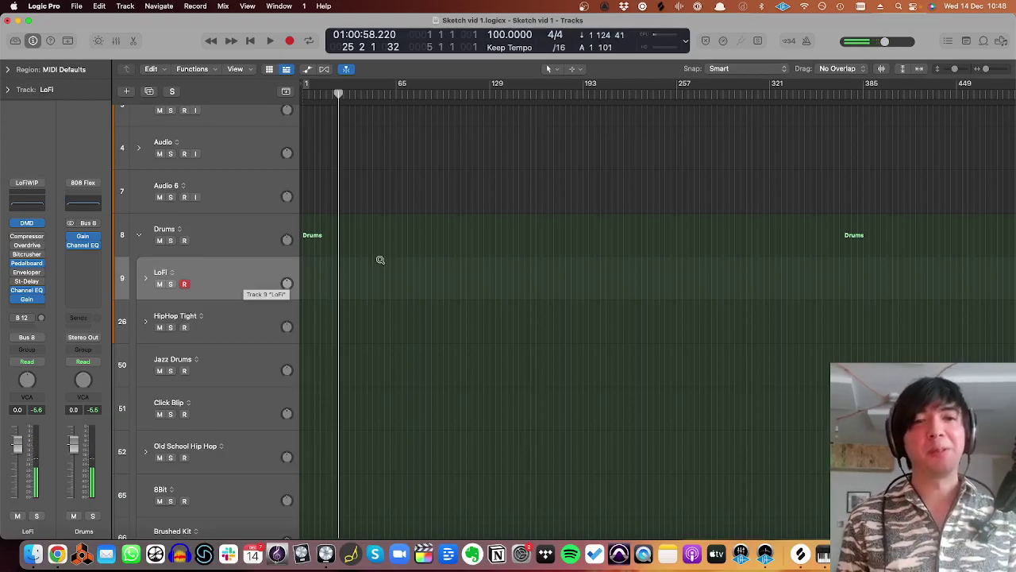
scroll(380, 262, "down", 5)
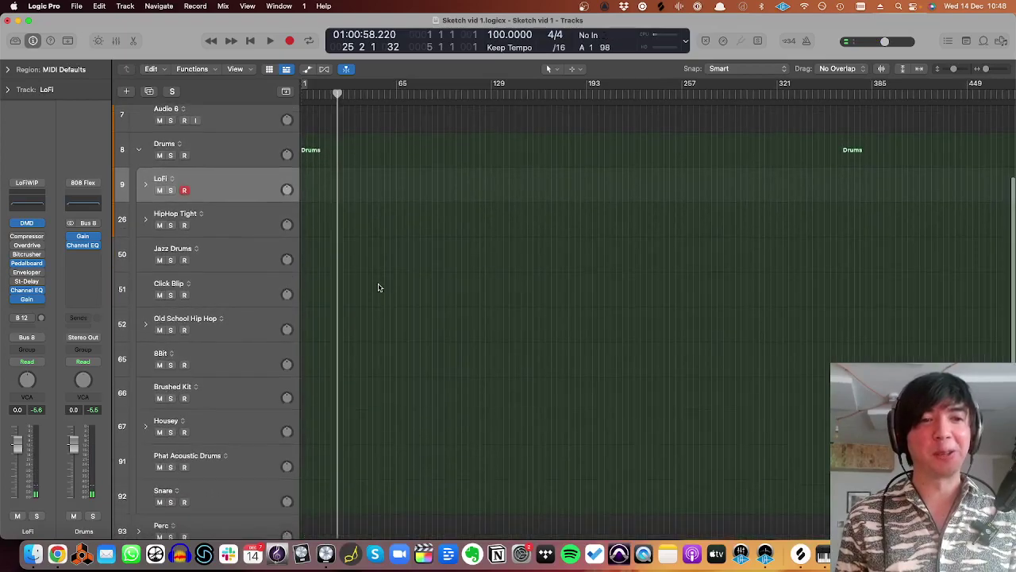
scroll(379, 288, "up", 2)
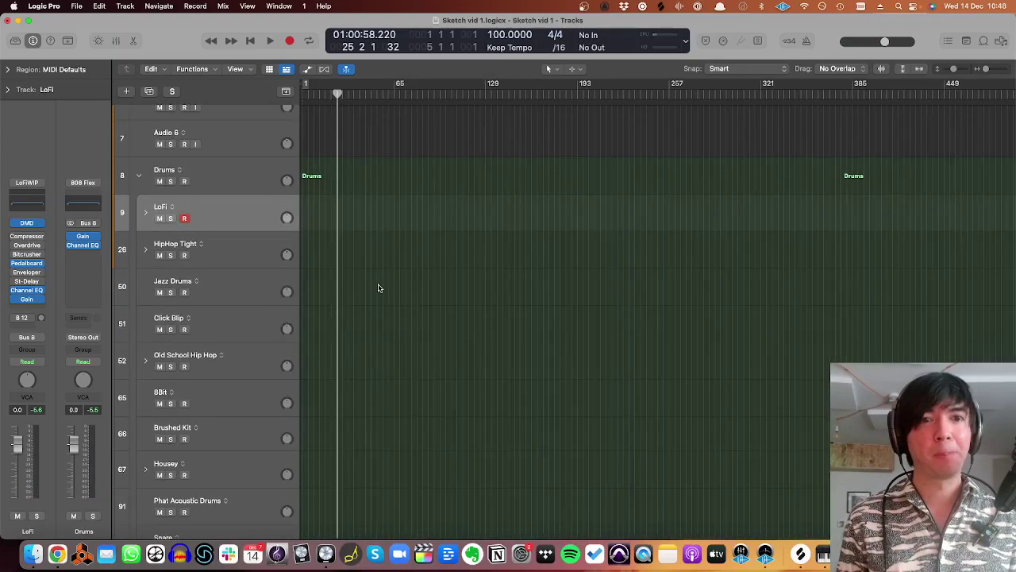
- Set the project tempo to 76.4360 BPM and check it by playing from the start of the project
key("Return")
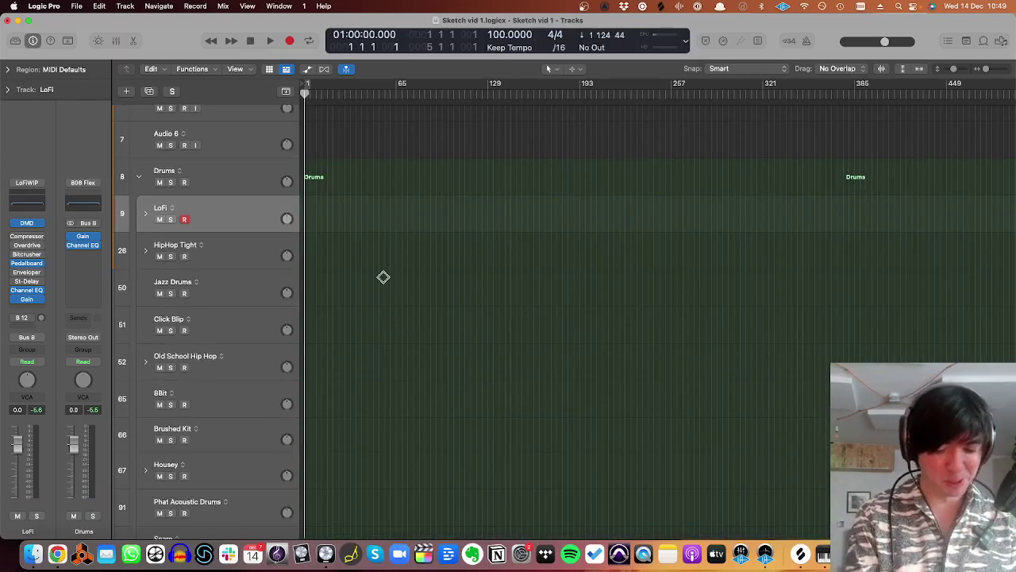
key("space")
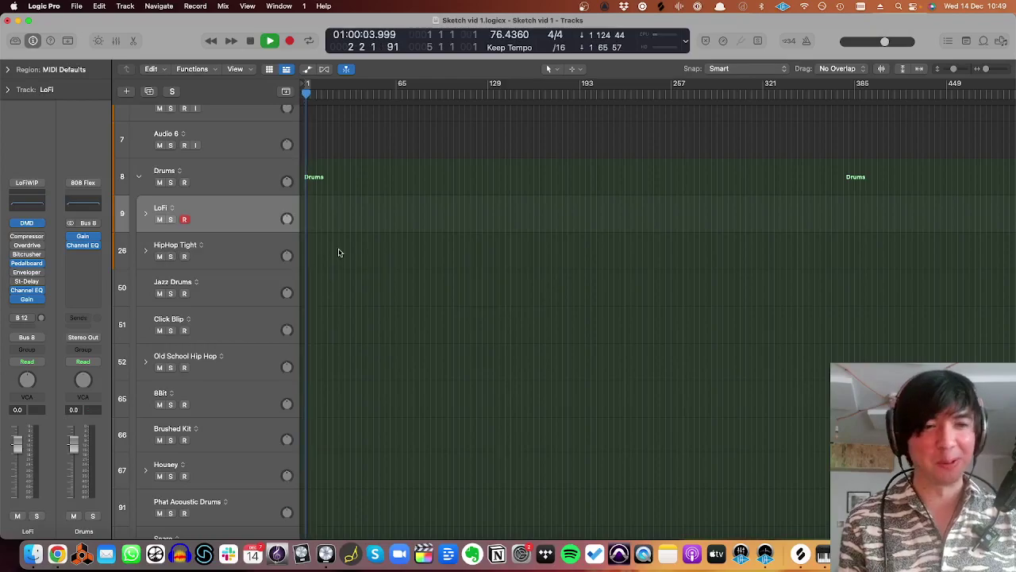
key("space")
key("Return")
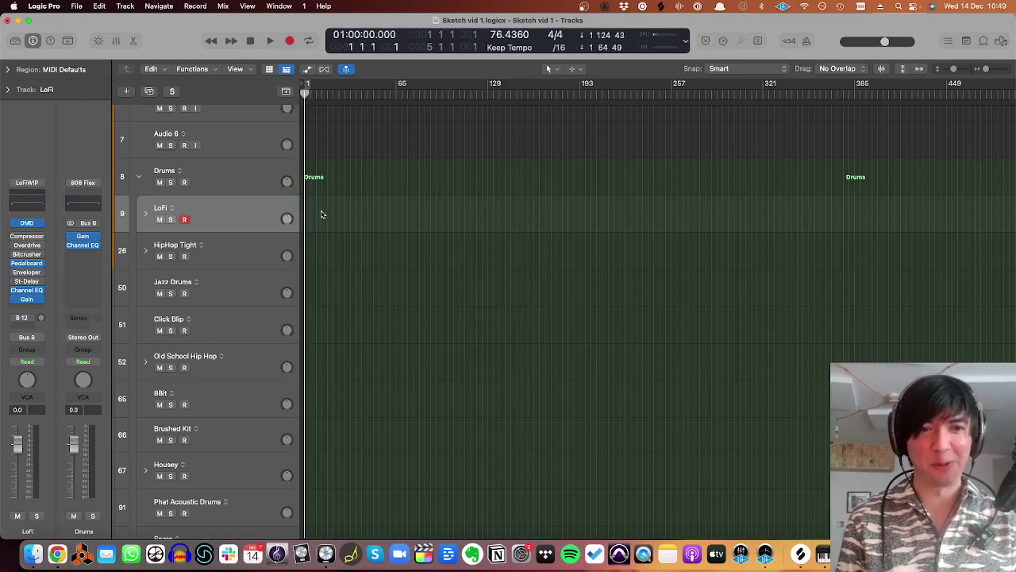
- Record a drum pattern with the metronome on the LoFi track from bar 2 and loop the region to about bar 63
scroll(335, 231, "up", 1)
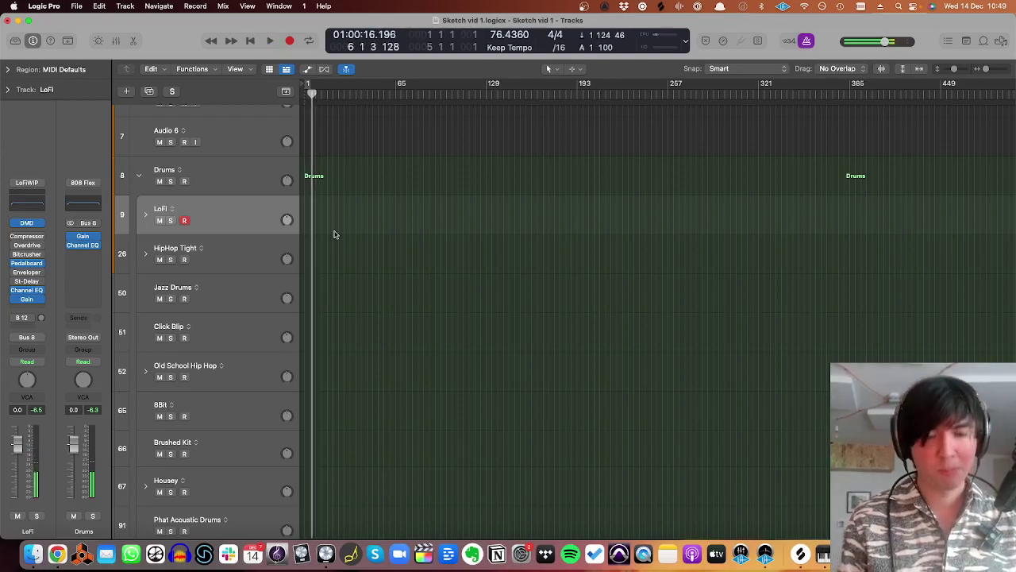
scroll(329, 204, "up", 5)
scroll(306, 205, "left", 2)
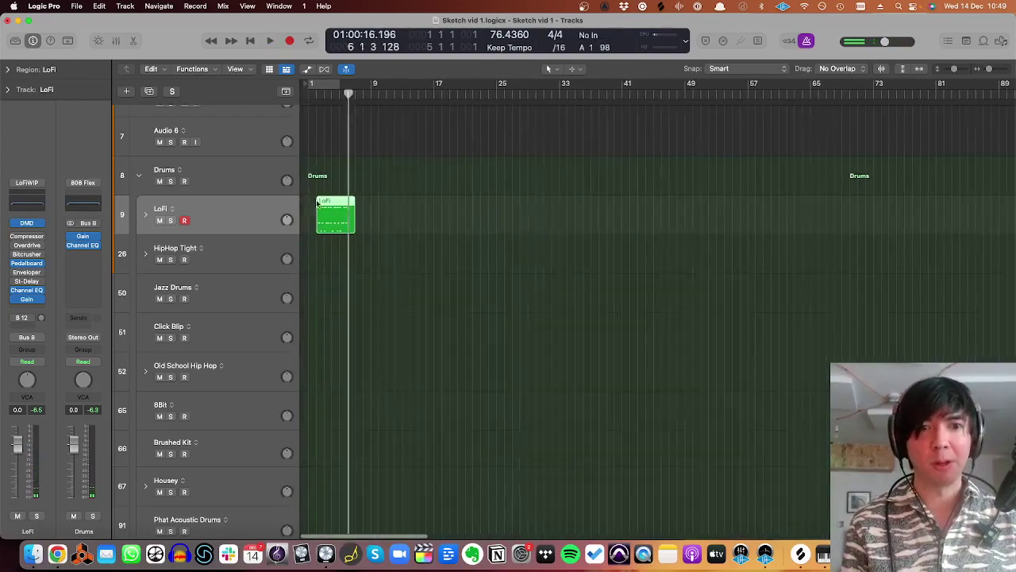
left_click_drag(351, 202, 798, 203)
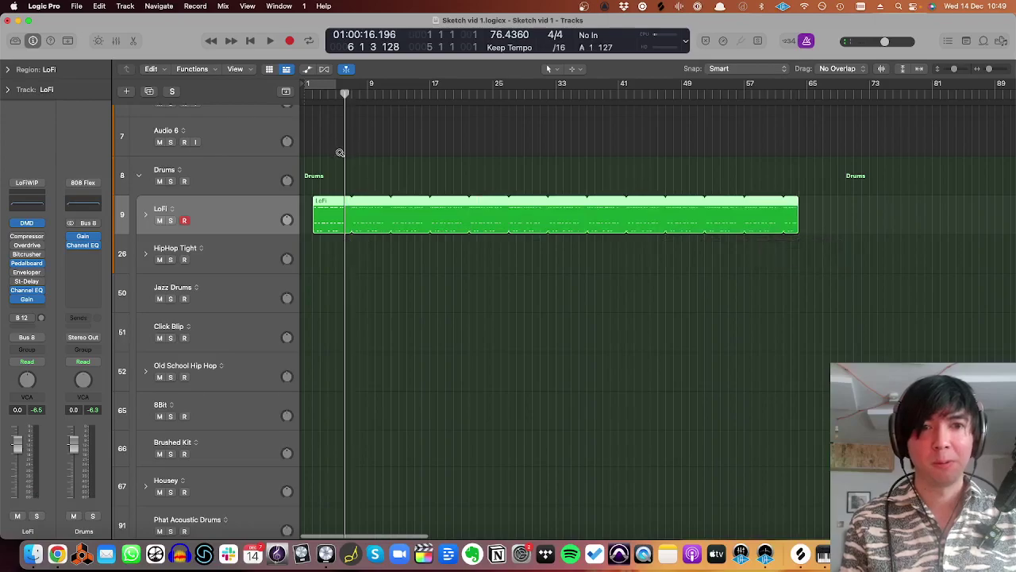
- Play the looped LoFi drums from the start and look through the track list for the next part
scroll(340, 152, "up", 4)
left_click_drag(352, 258, 373, 259)
key("Return")
key("space")
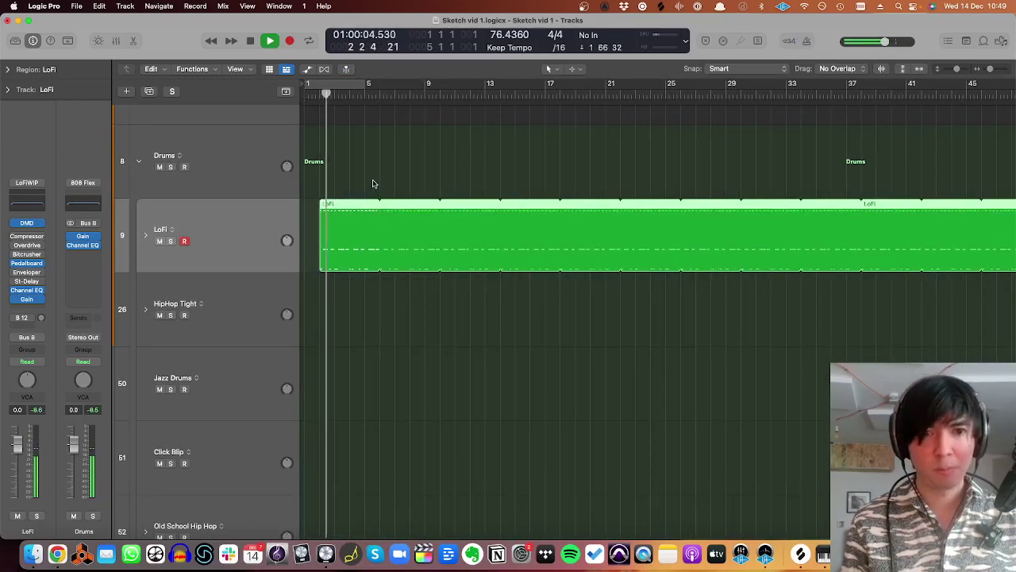
scroll(349, 195, "down", 1)
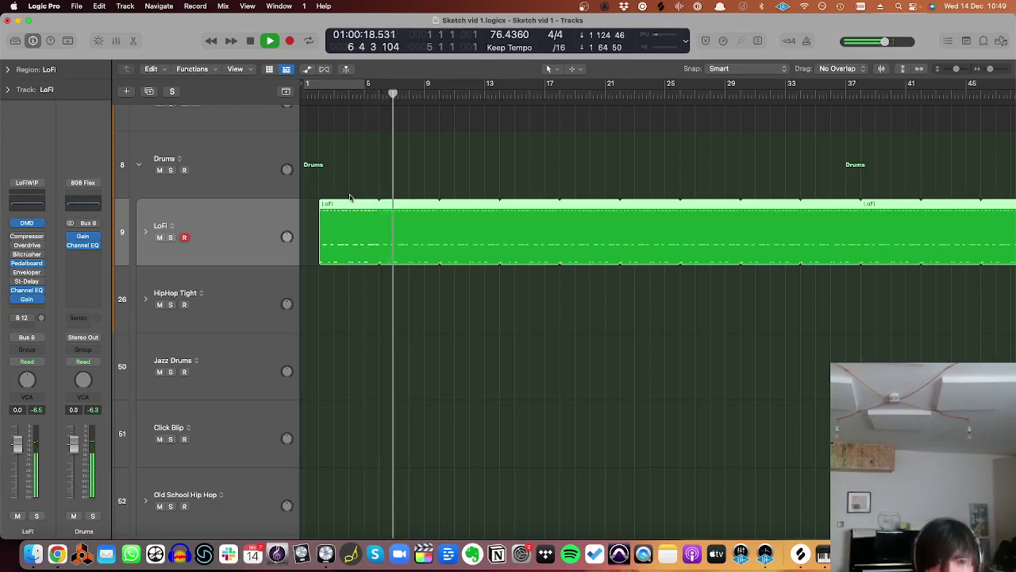
scroll(248, 303, "up", 5)
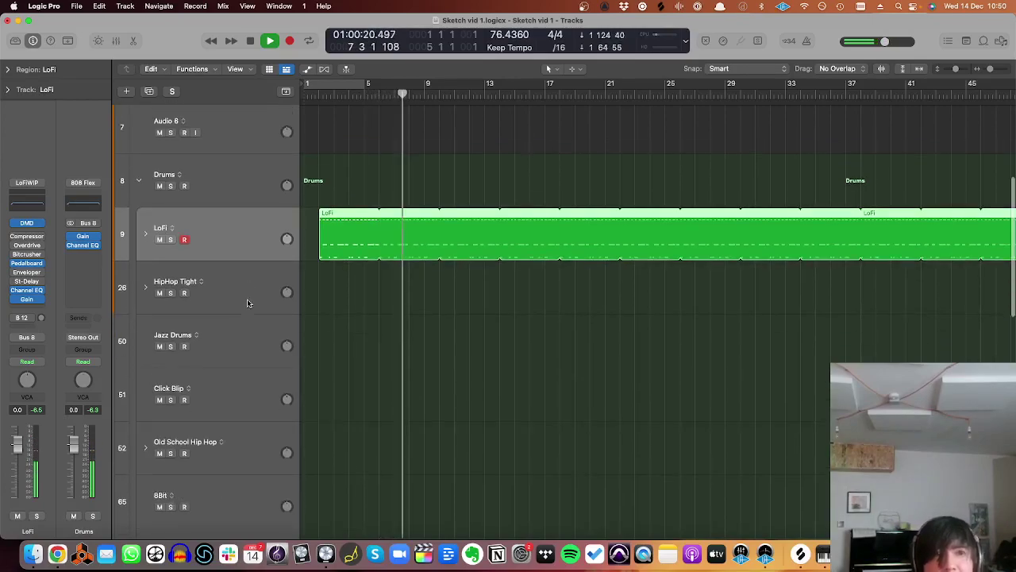
scroll(252, 302, "down", 15)
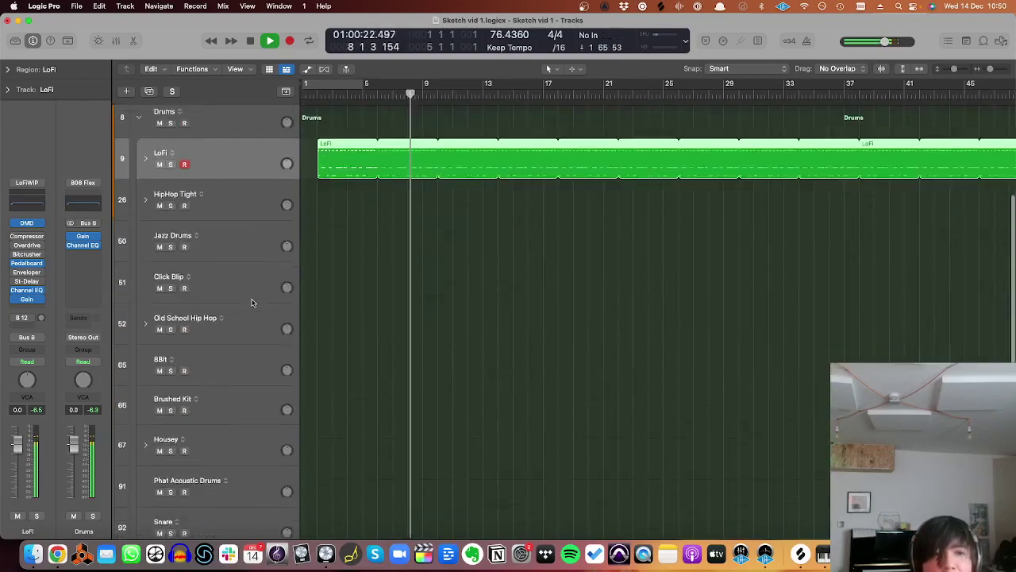
scroll(211, 347, "down", 5)
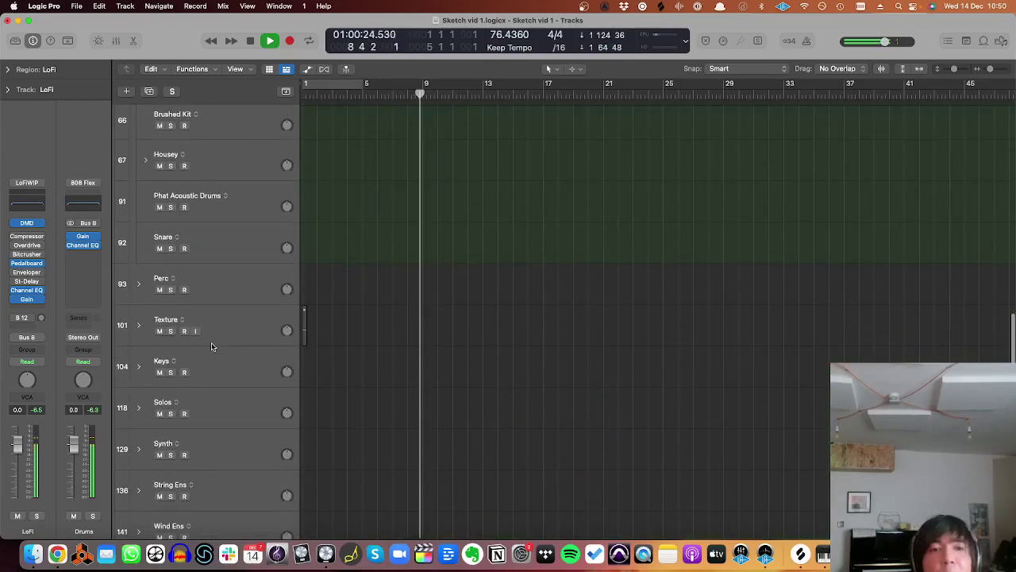
scroll(211, 346, "up", 15)
scroll(211, 346, "up", 5)
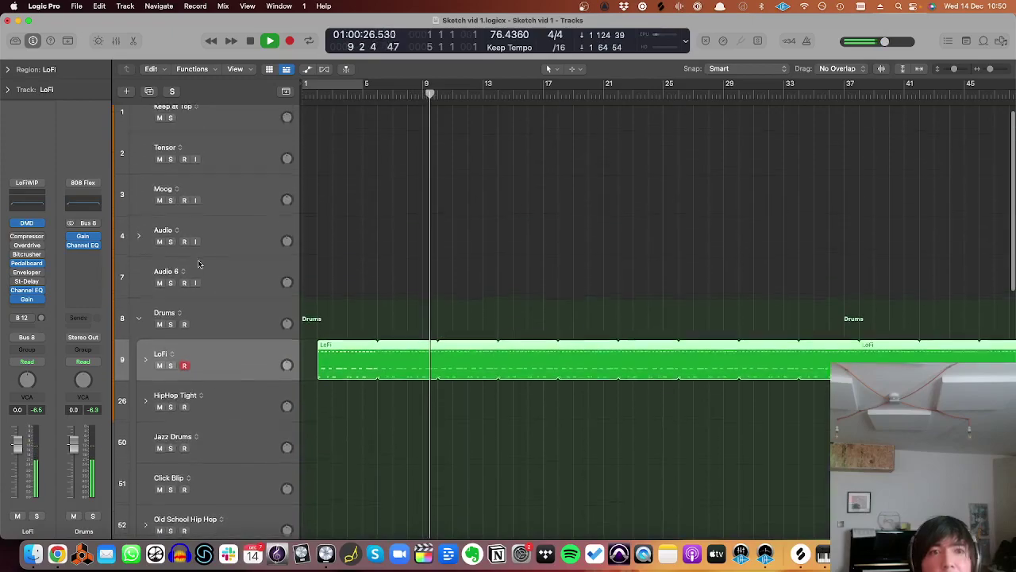
- Try recording on the Perc track inside the Audio stack, and delete that track
left_click(249, 313)
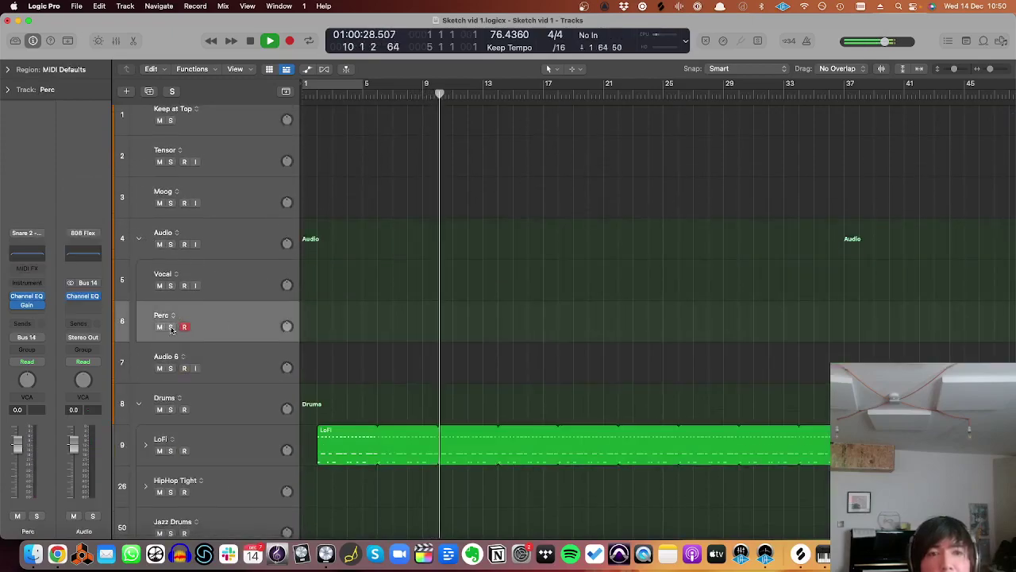
key("r")
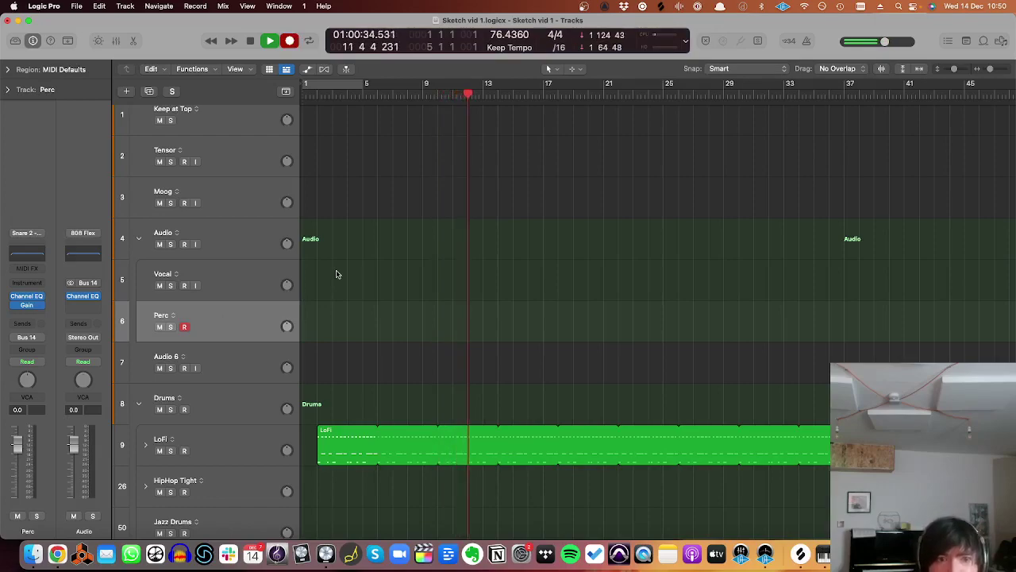
key("space")
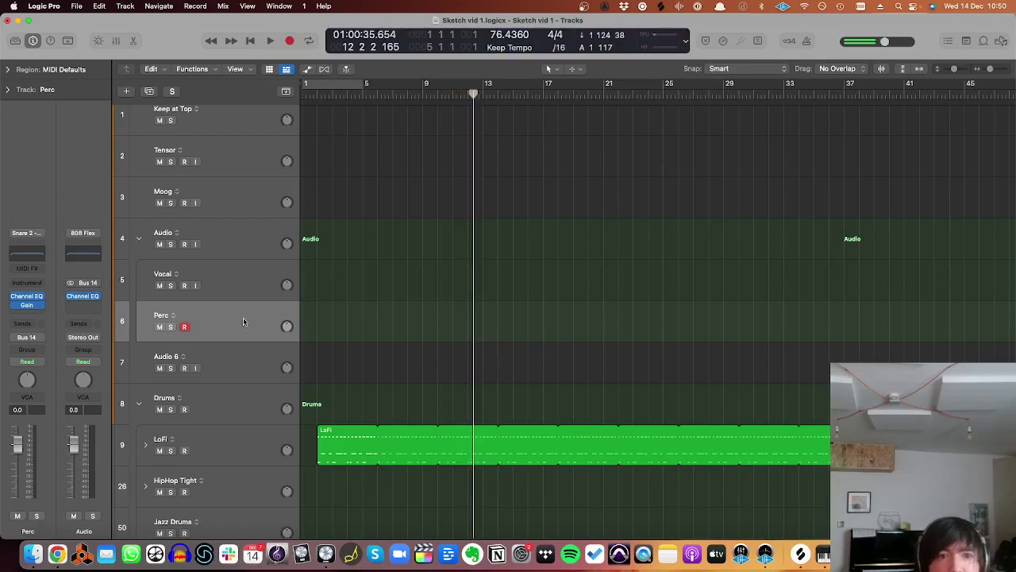
key("super+BackSpace")
- Record an audio take on the Vocal track from about bar 2 to bar 6 over the drums
left_click(248, 275)
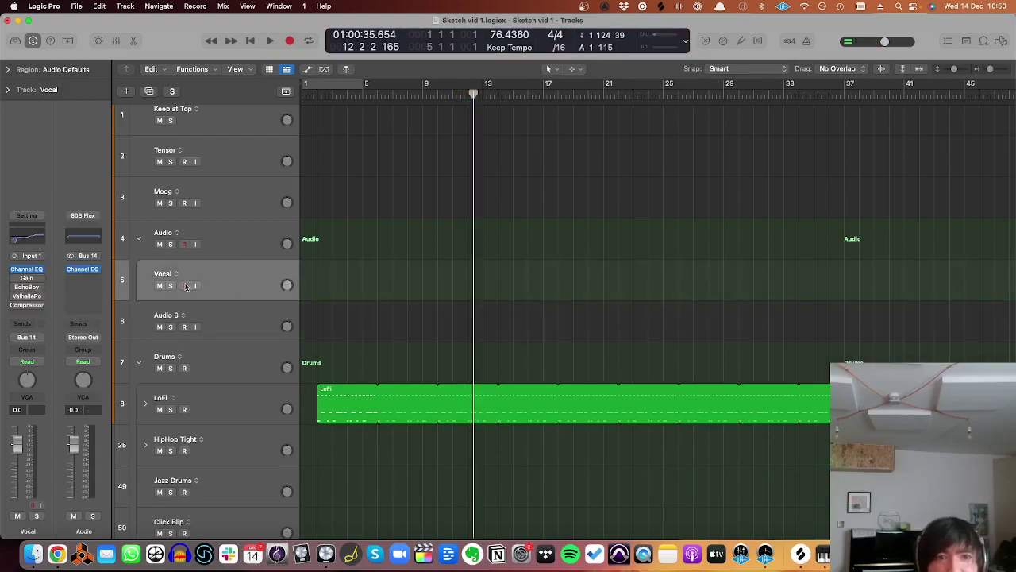
key("Return")
key("space")
left_click(325, 96)
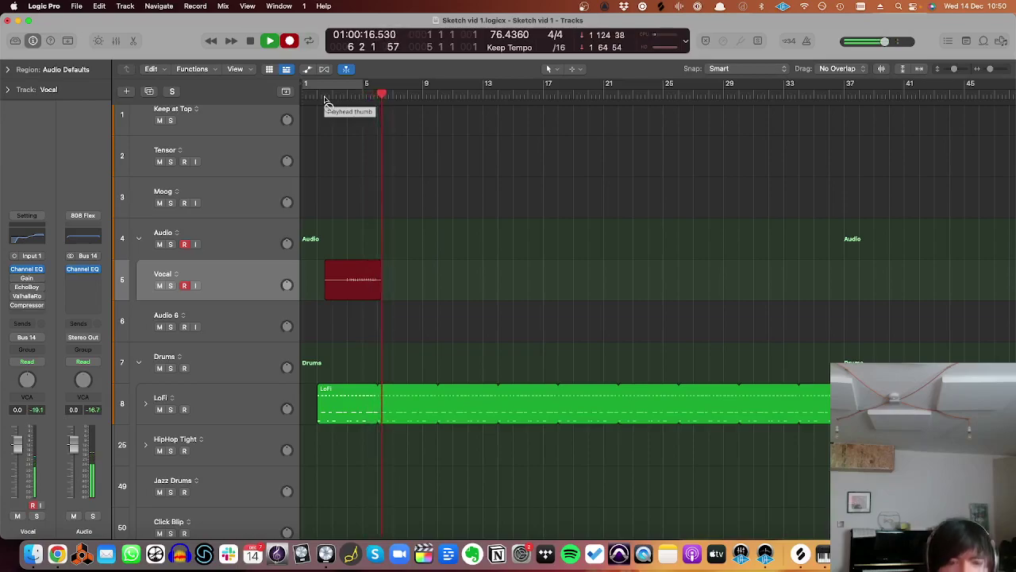
key("space")
- Trim the vocal recording to a two-bar region starting at bar 2 and loop it to about bar 26
left_click(359, 266)
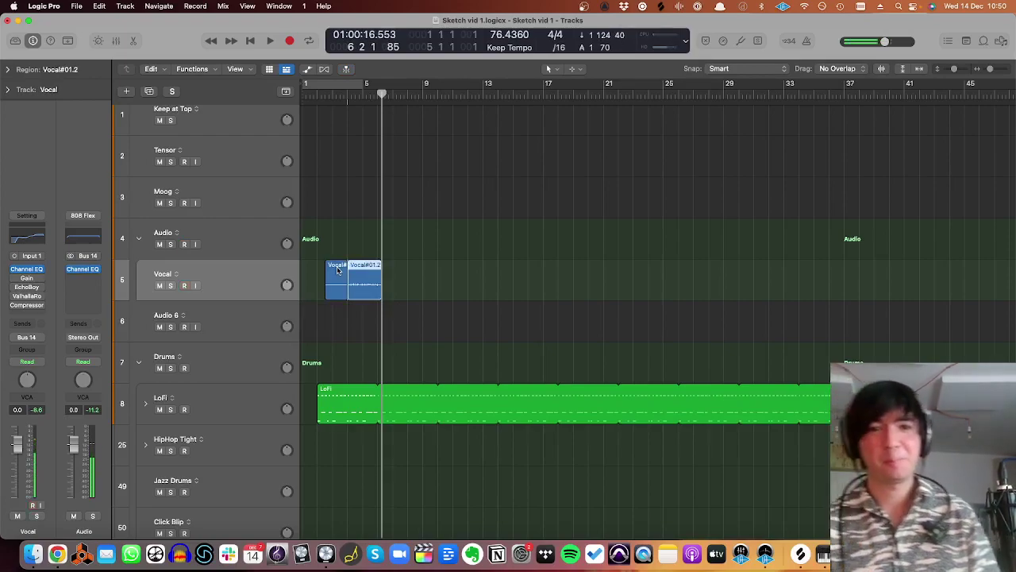
left_click(343, 268)
left_click_drag(363, 265, 563, 295)
- Play the loops back and lower the Vocal track's volume to -1.1 dB
key("space")
scroll(286, 270, "down", 2)
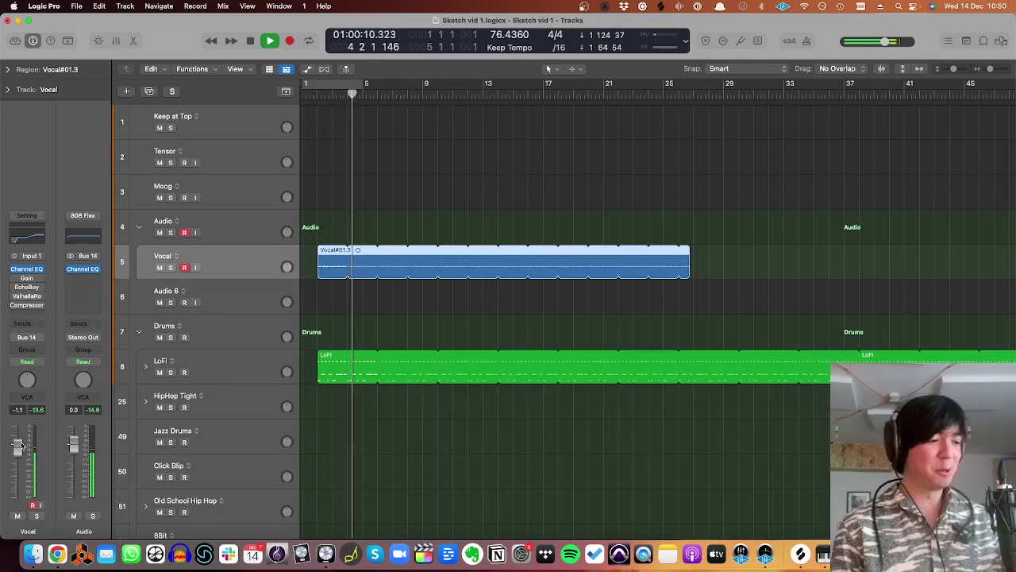
left_click_drag(19, 435, 22, 446)
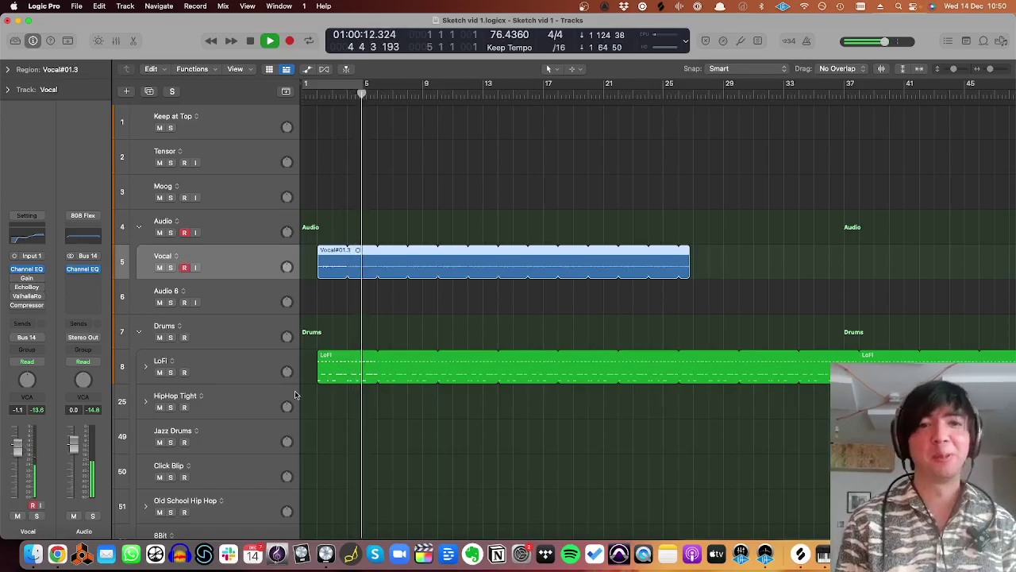
- Select the Audio track stack while the loops keep playing
key("super+Right")
scroll(339, 336, "up", 1)
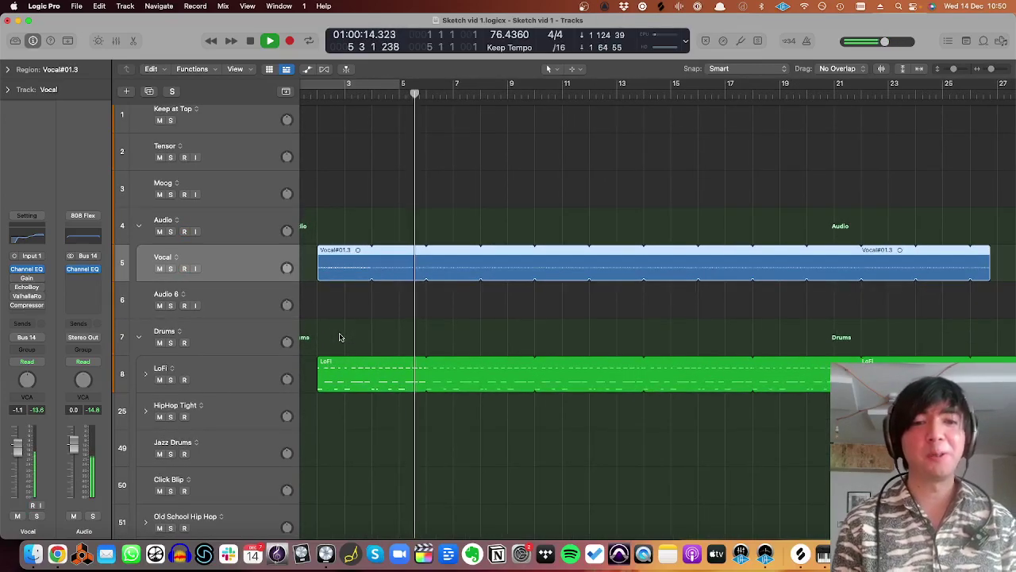
key("super+Right")
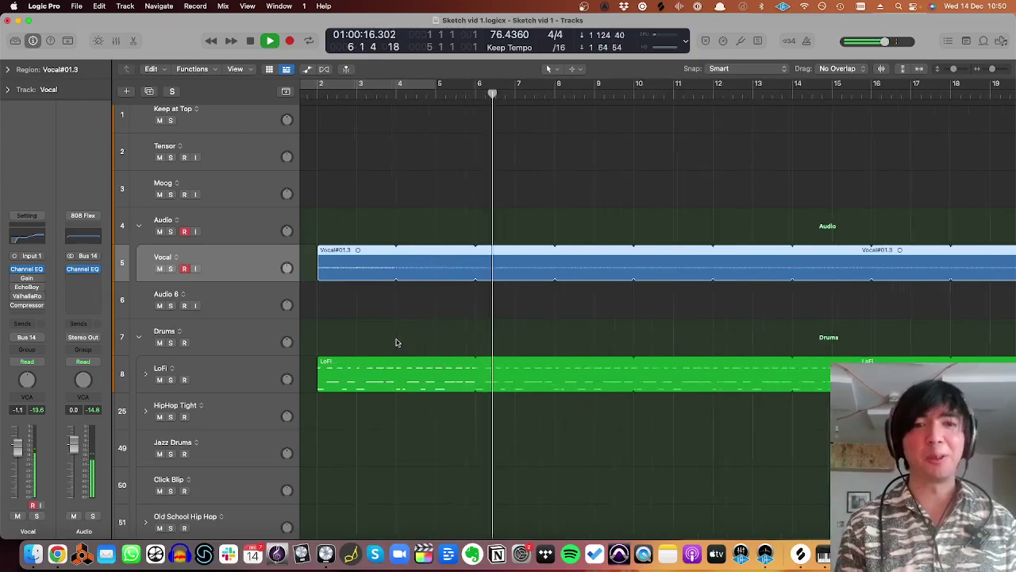
key("super+Down")
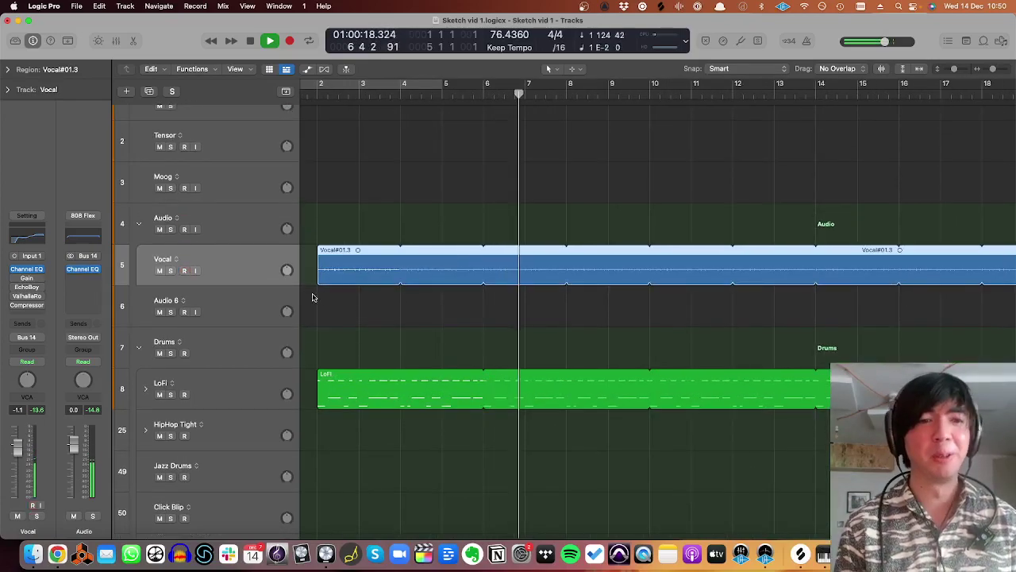
left_click(178, 237)
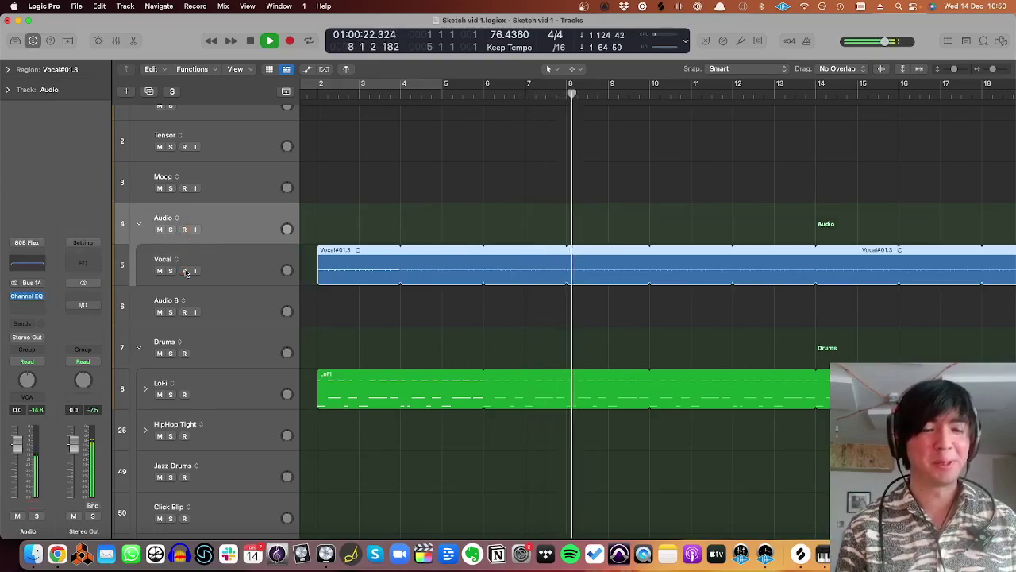
- Select the Jazz Drums track and look through the mixer channels of its EZdrummer instrument
scroll(287, 323, "down", 3)
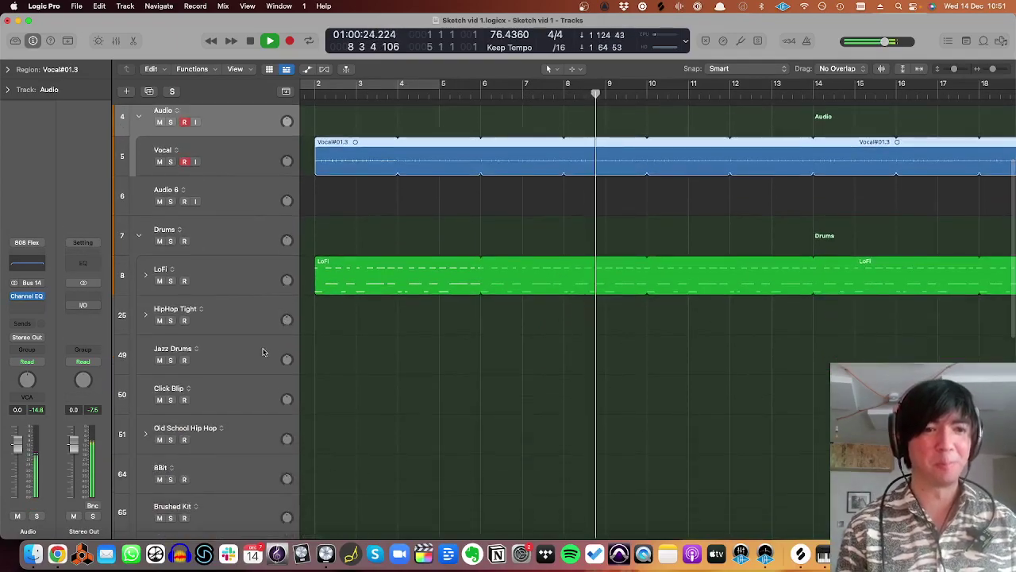
left_click(265, 354)
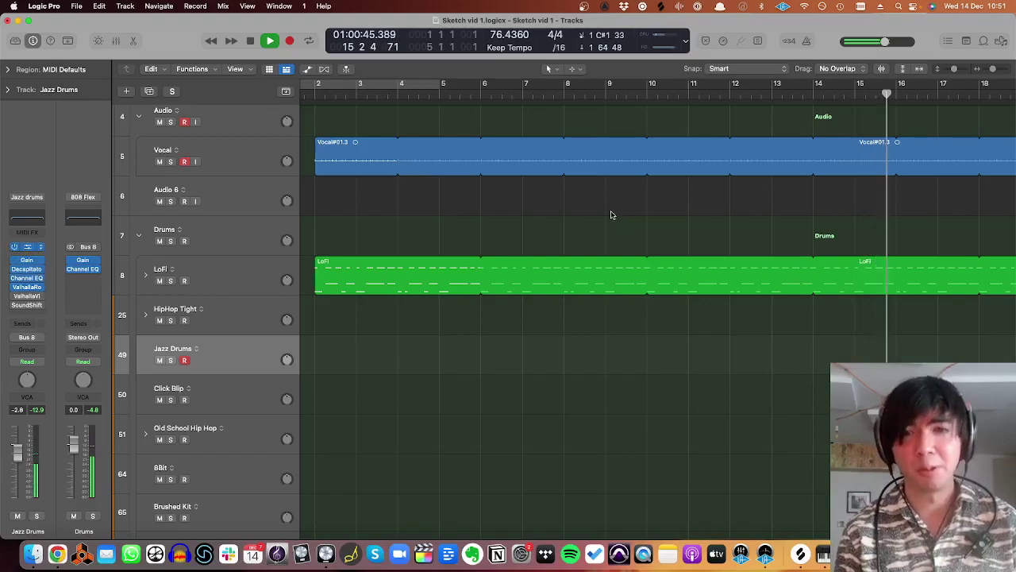
key("v")
left_click(599, 185)
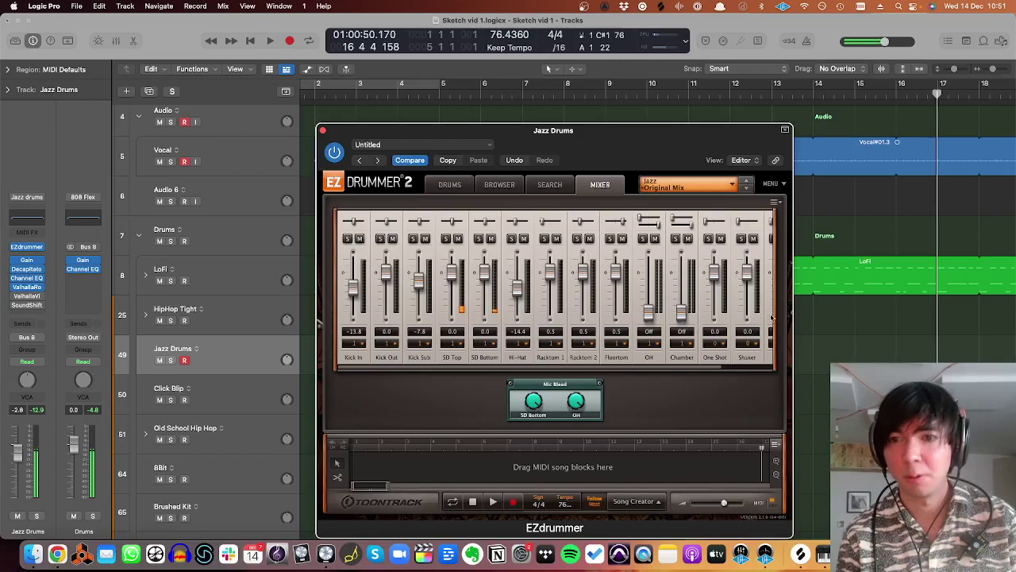
scroll(715, 312, "right", 2)
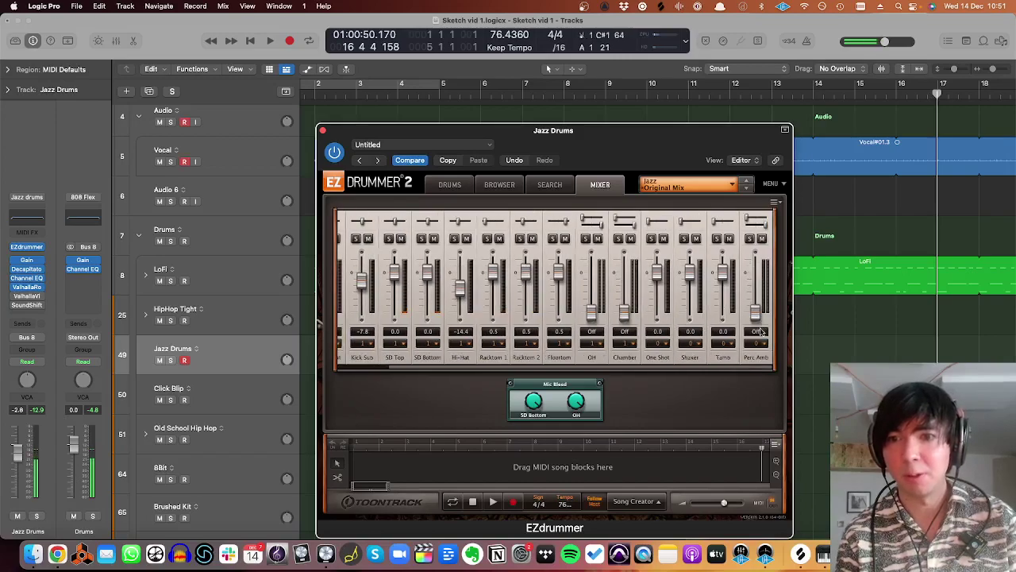
scroll(444, 277, "left", 2)
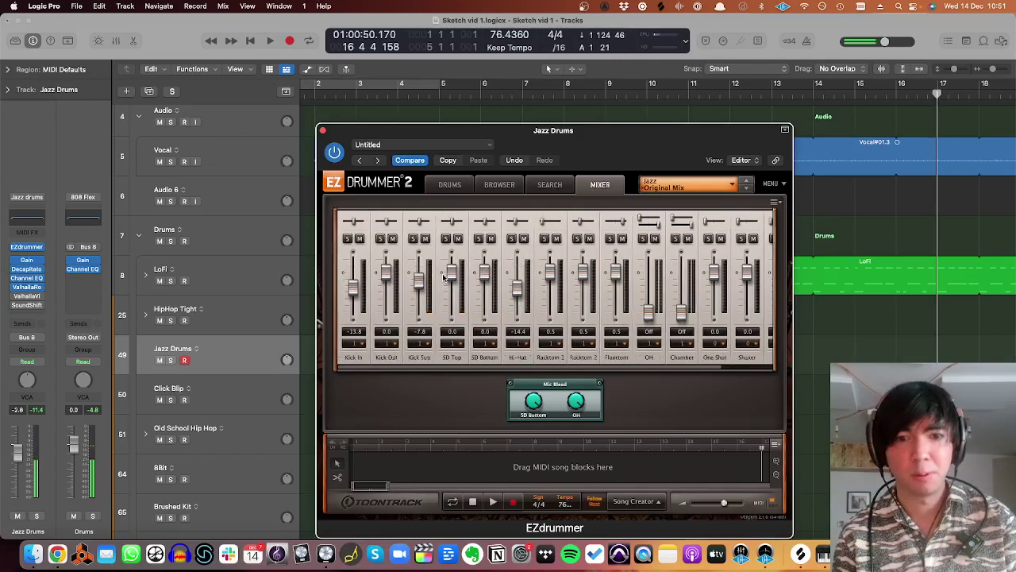
left_click(323, 130)
- Capture a Jazz Drums performance played over the loops as a region from bar 2 to bar 6 and loop it to about bar 14
key("space")
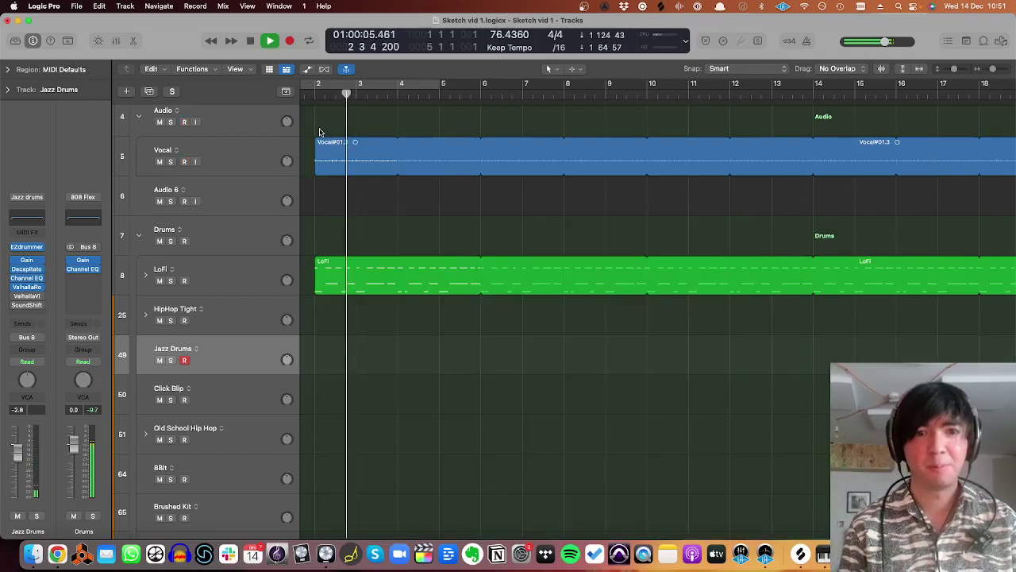
left_click(307, 94)
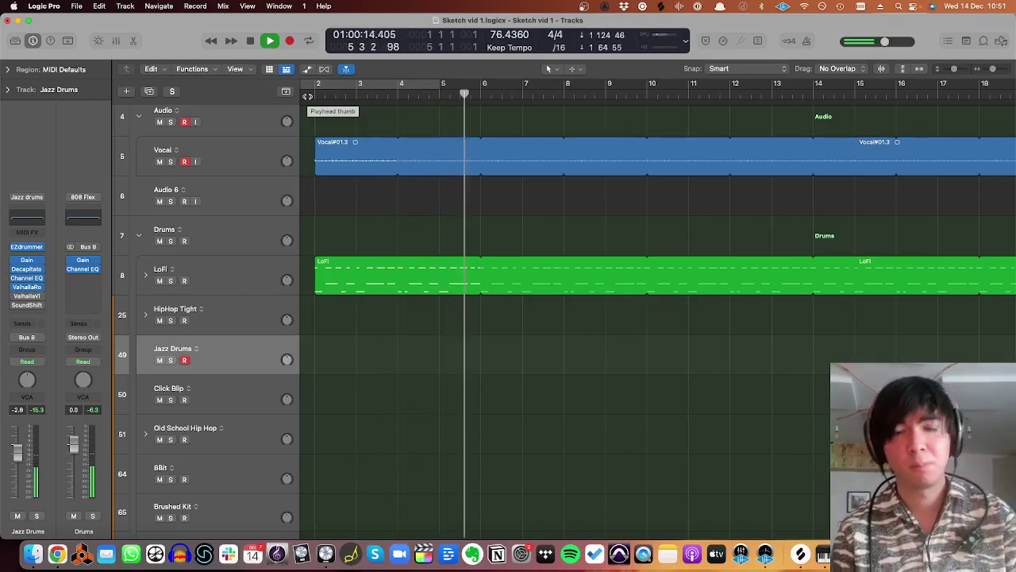
key("space")
key("shift+r")
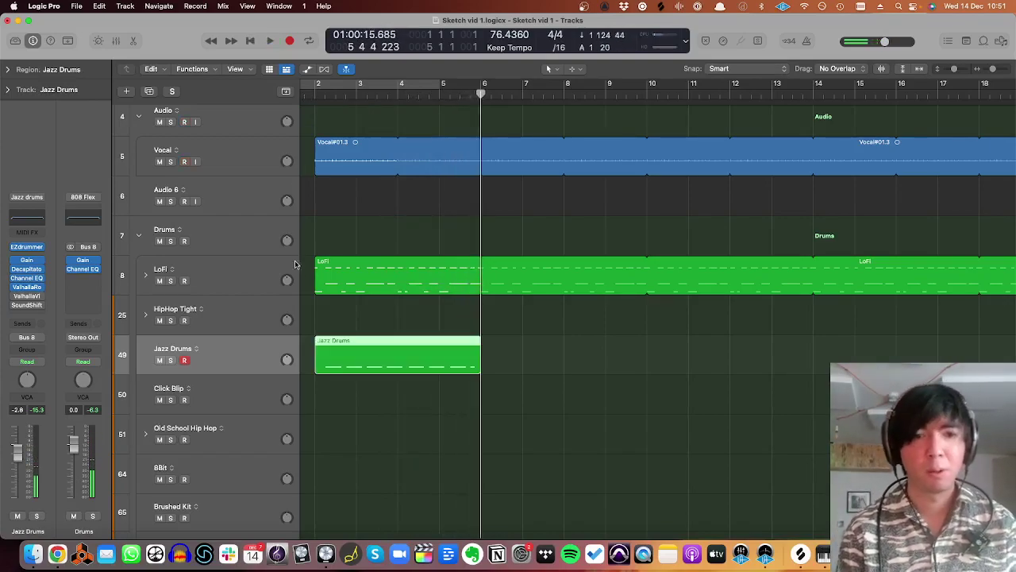
left_click_drag(484, 341, 802, 341)
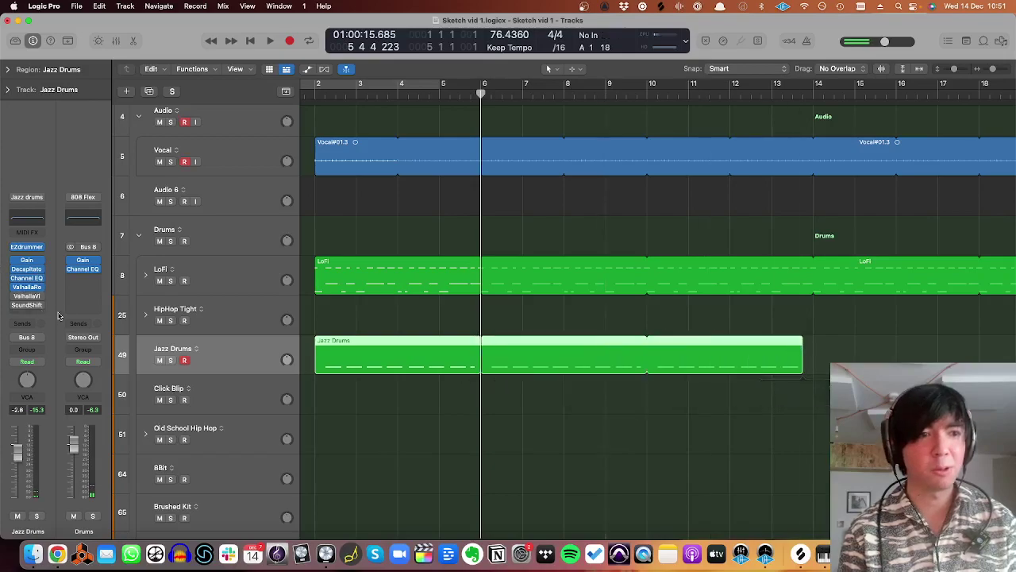
- Shift the looped Jazz Drums region slightly ahead of bar 2 and play it back against the LoFi drums
key("space")
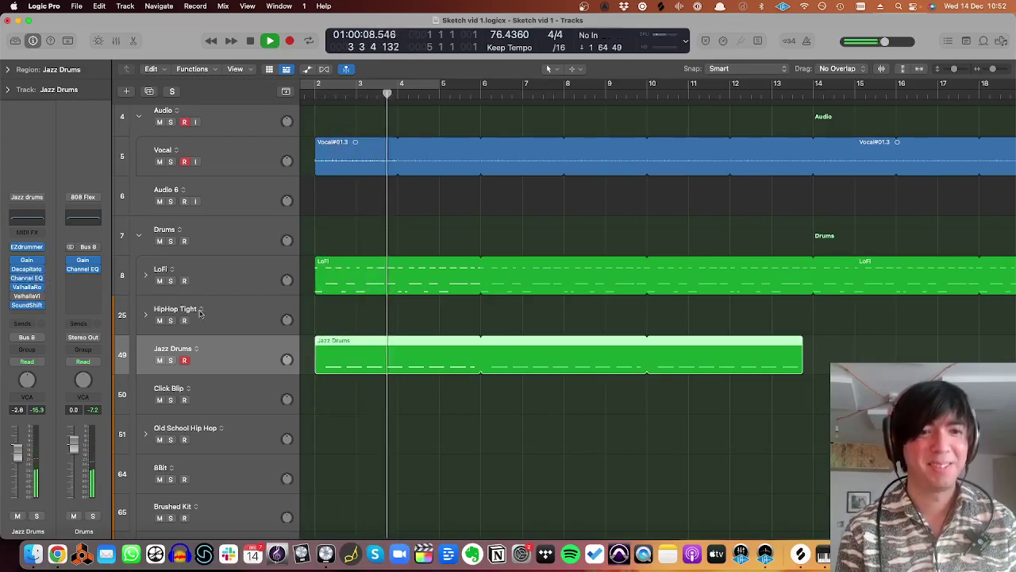
key("space")
scroll(358, 317, "up", 3)
left_click_drag(354, 318, 381, 371)
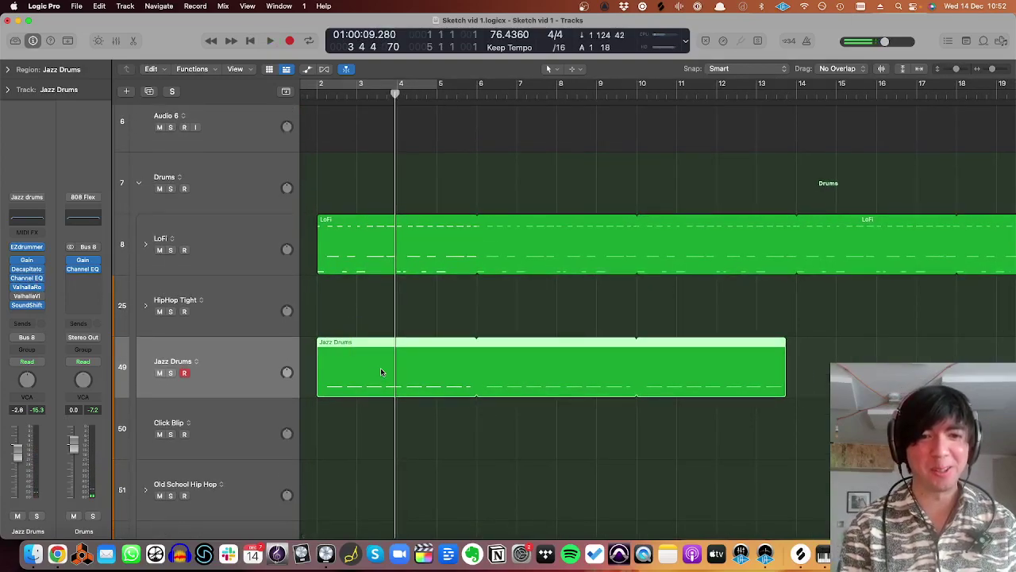
key("super+Right")
scroll(378, 362, "left", 1)
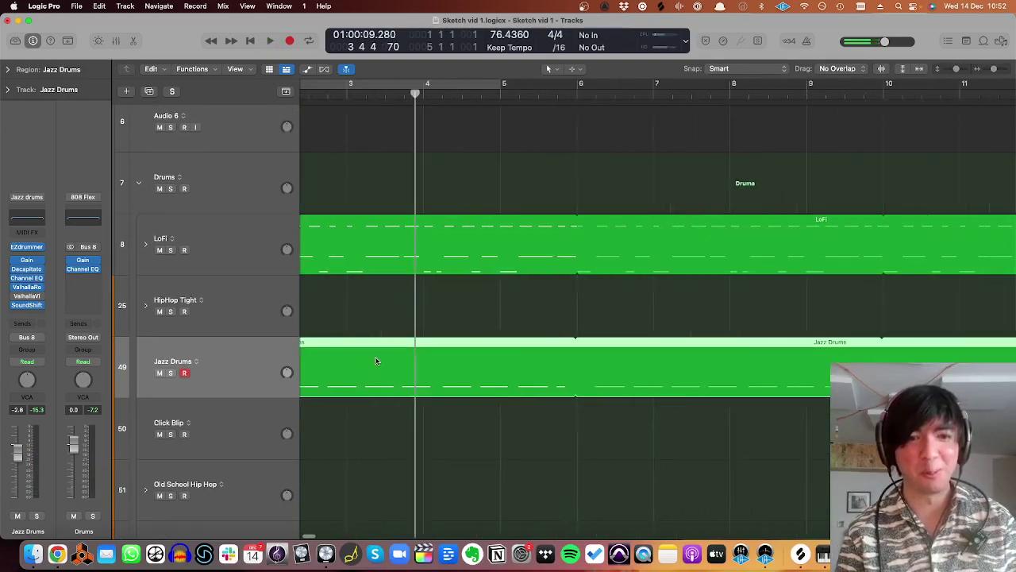
scroll(375, 356, "left", 3)
left_click_drag(409, 353, 393, 356)
left_click(382, 355, "super")
key("space")
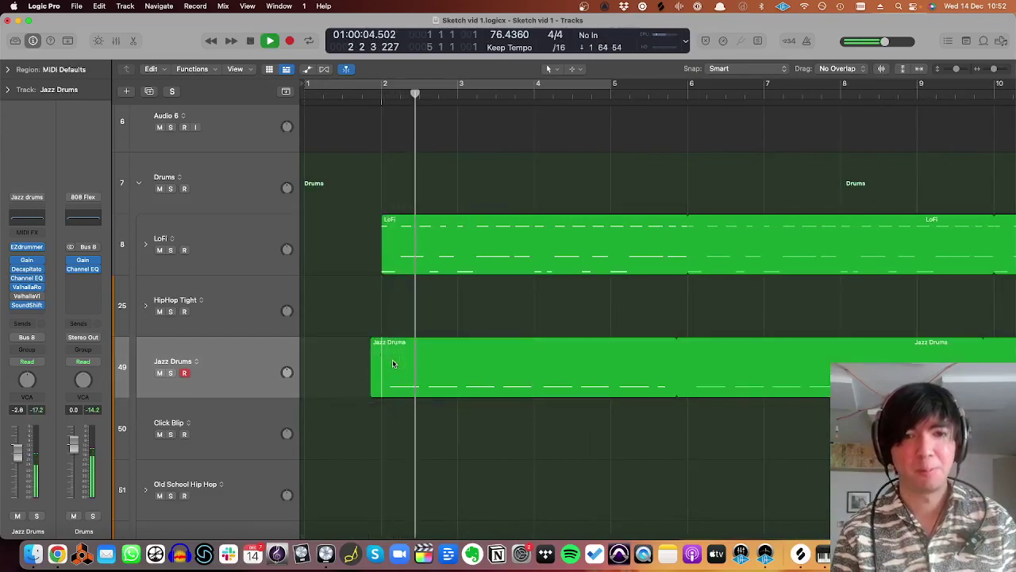
- Undo the last move of the Jazz Drums region and audition its timing again
key("space")
key("super+z")
key("space")
key("space")
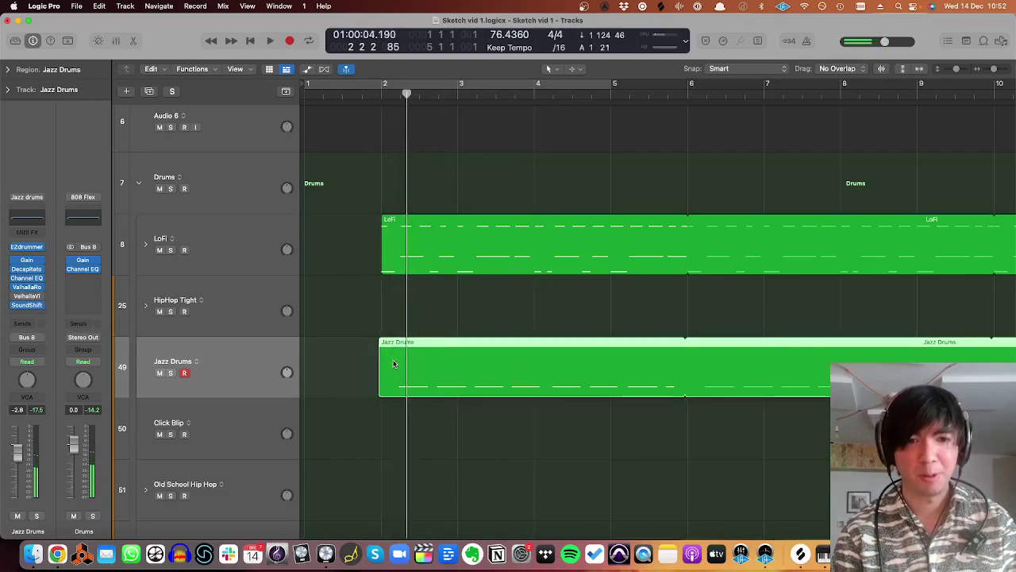
key("space")
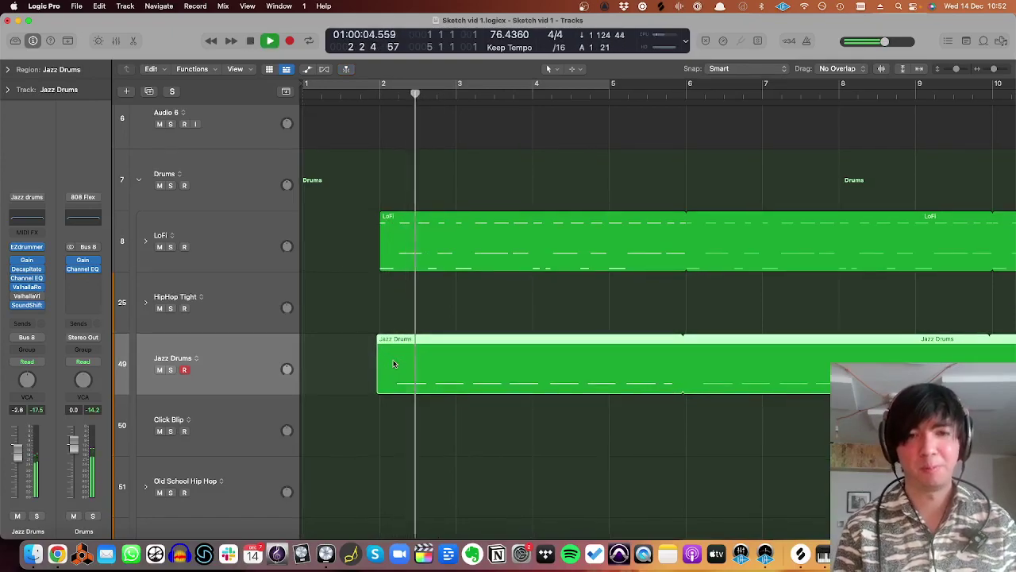
- Shorten the Jazz Drums loop to about bar 10 and try to divide it at bar 6 and delete the second part
scroll(416, 347, "down", 5)
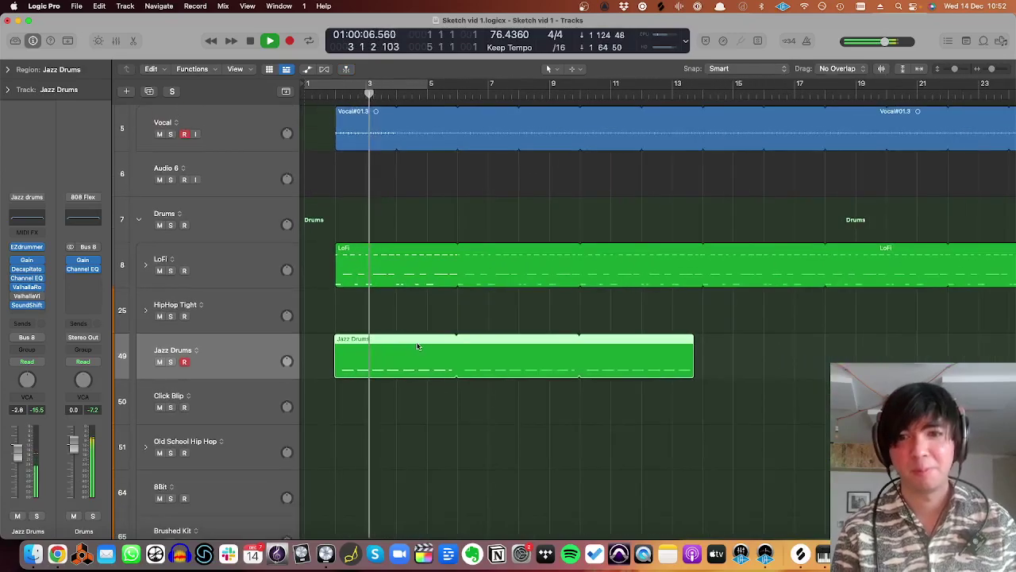
left_click_drag(687, 342, 588, 364)
double_click(456, 343, "super")
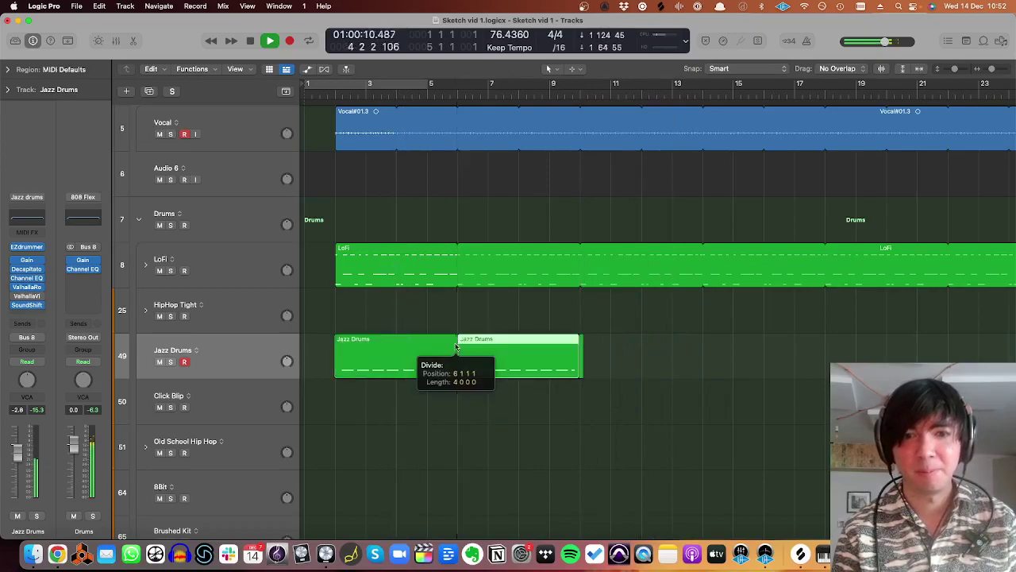
key("Delete")
key("Delete")
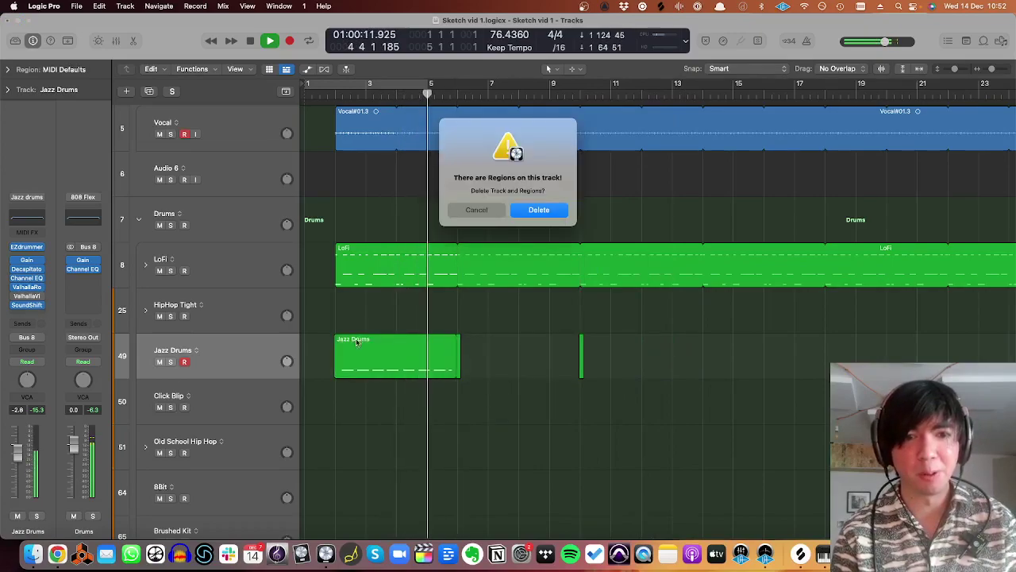
left_click(477, 210)
key("super+z")
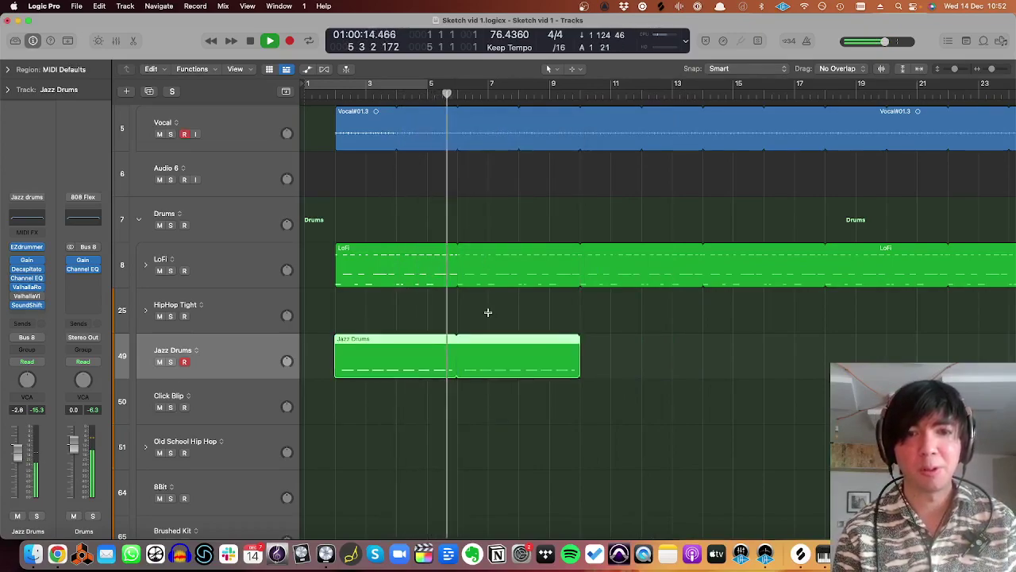
- Extend the Jazz Drums loop to about bar 31 while playback runs
left_click_drag(578, 348, 916, 346)
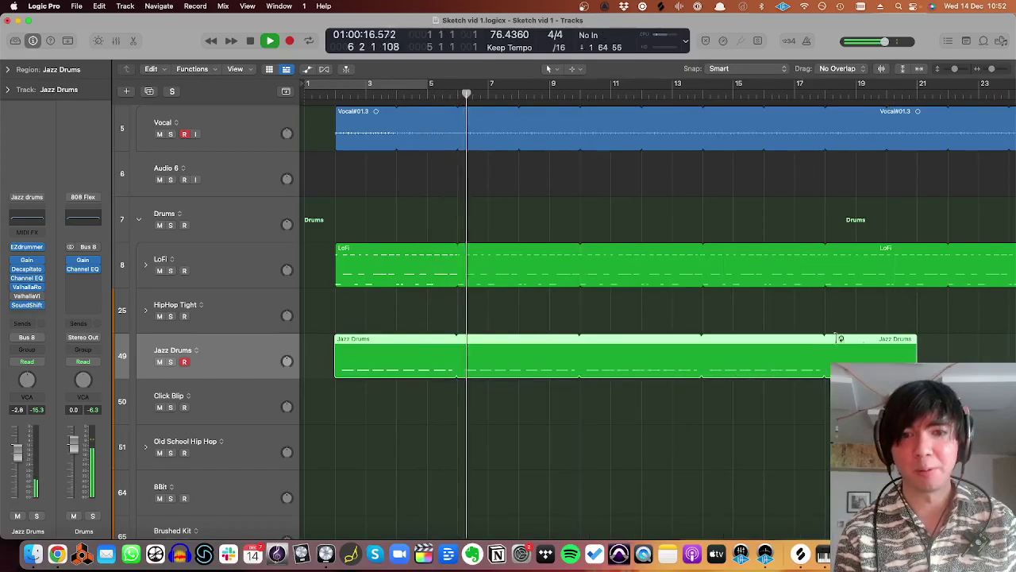
key("super+Left")
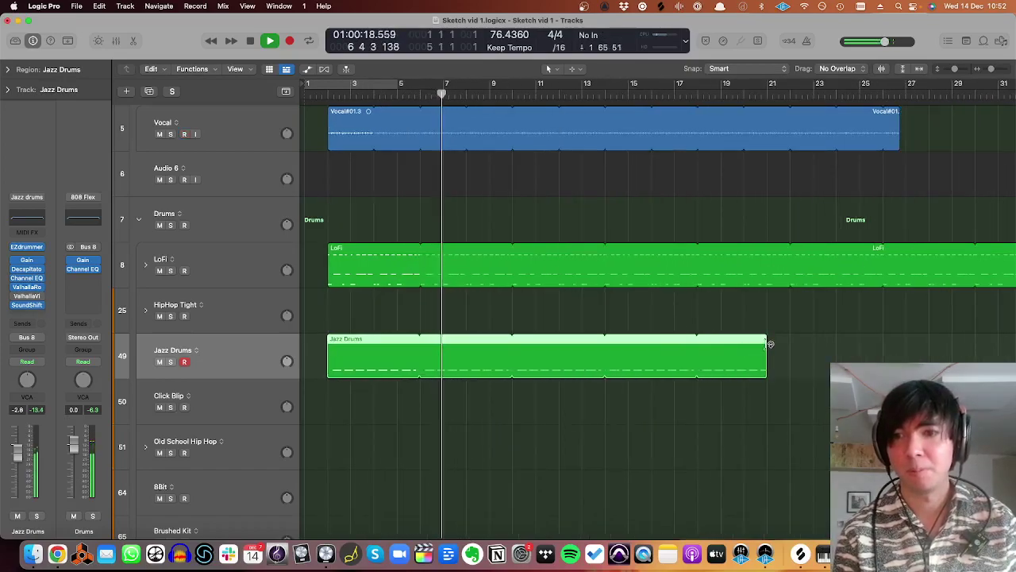
left_click_drag(767, 347, 998, 340)
key("super+Left")
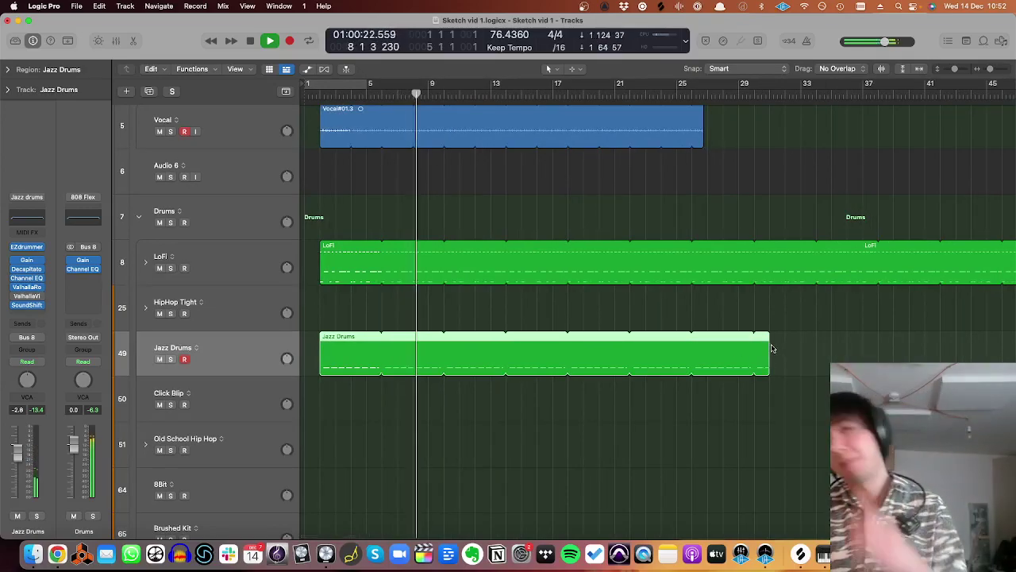
key("super+Up")
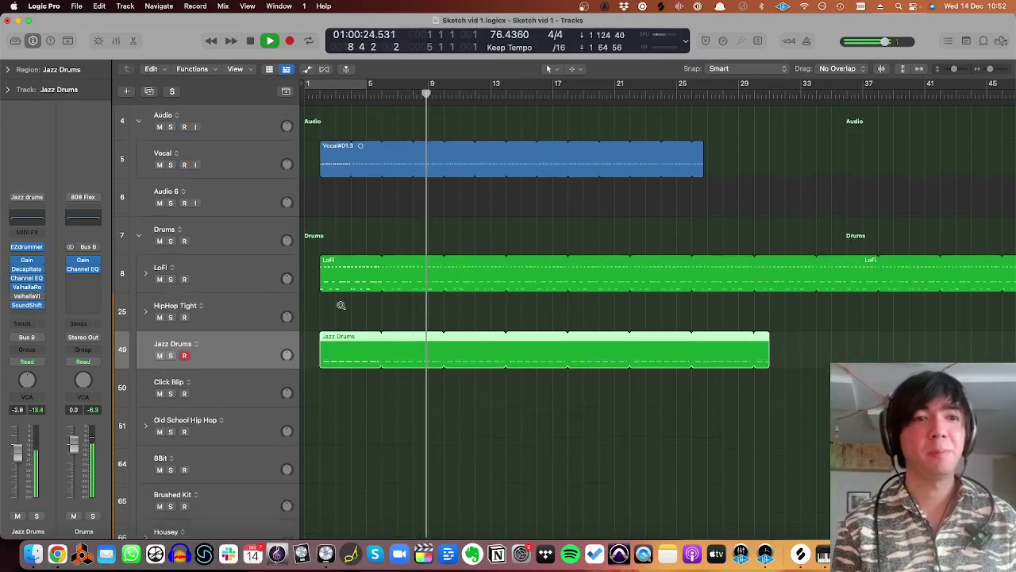
- Collapse the Drums track stack and stop playback
left_click(139, 249)
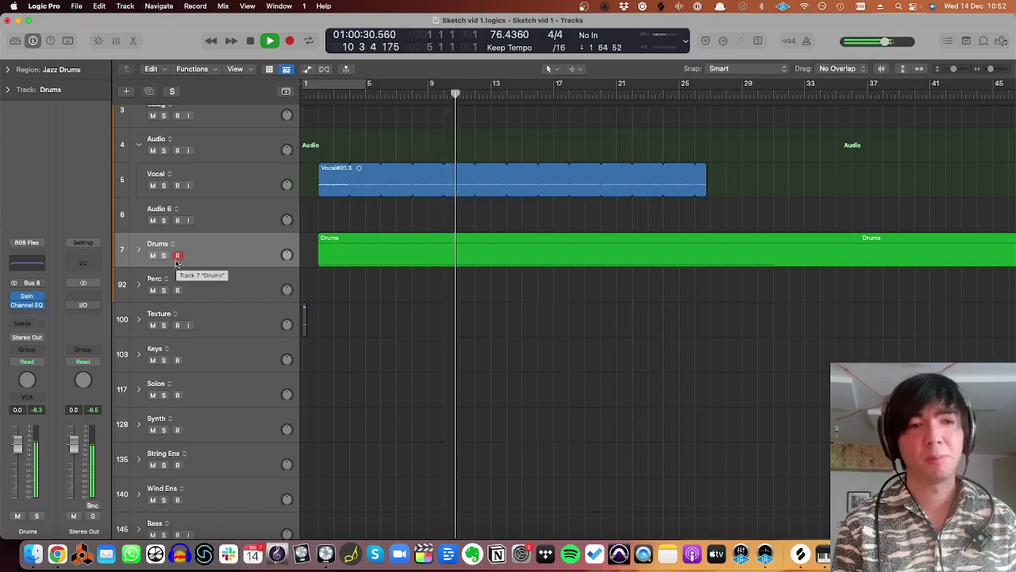
scroll(175, 264, "up", 1)
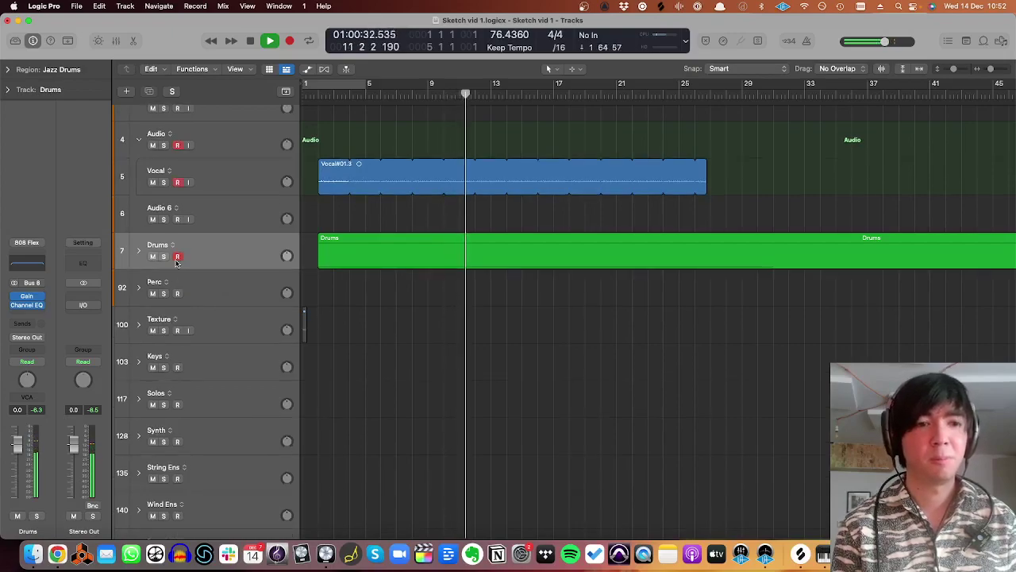
scroll(176, 264, "down", 2)
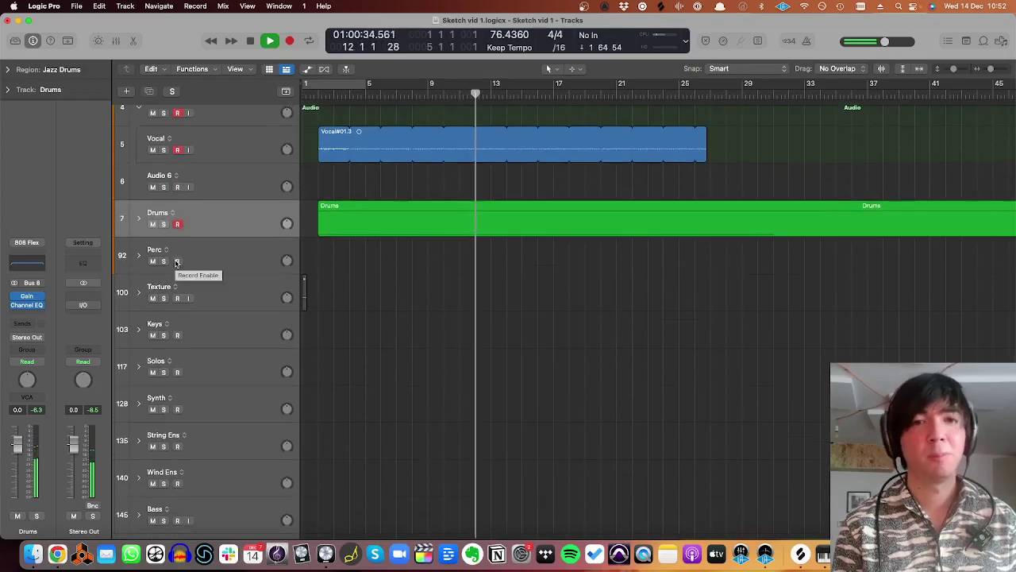
key("space")
- Expand the Keys track stack and select its Rhodes track
scroll(276, 268, "down", 2)
scroll(274, 269, "up", 2)
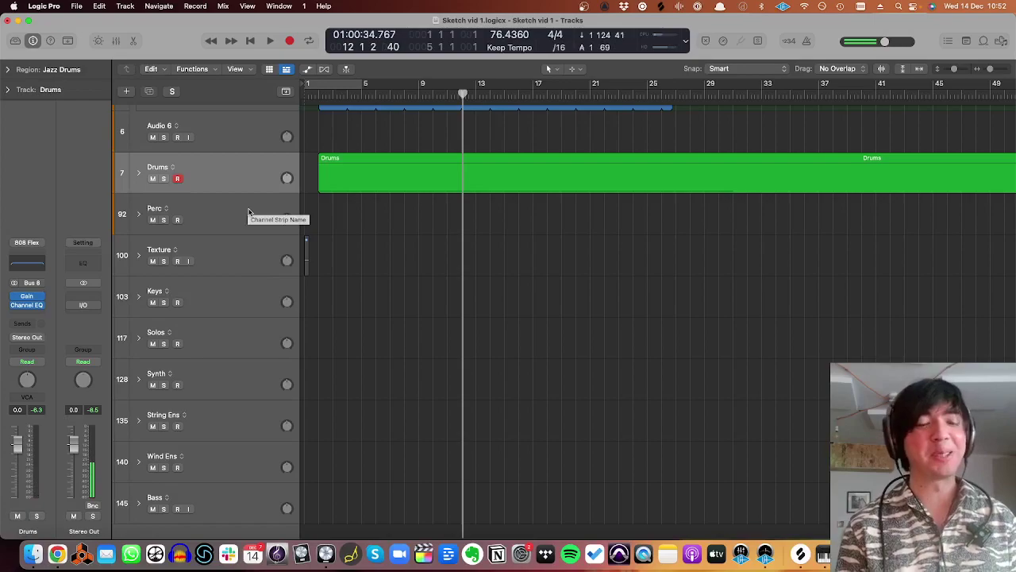
scroll(267, 213, "up", 1)
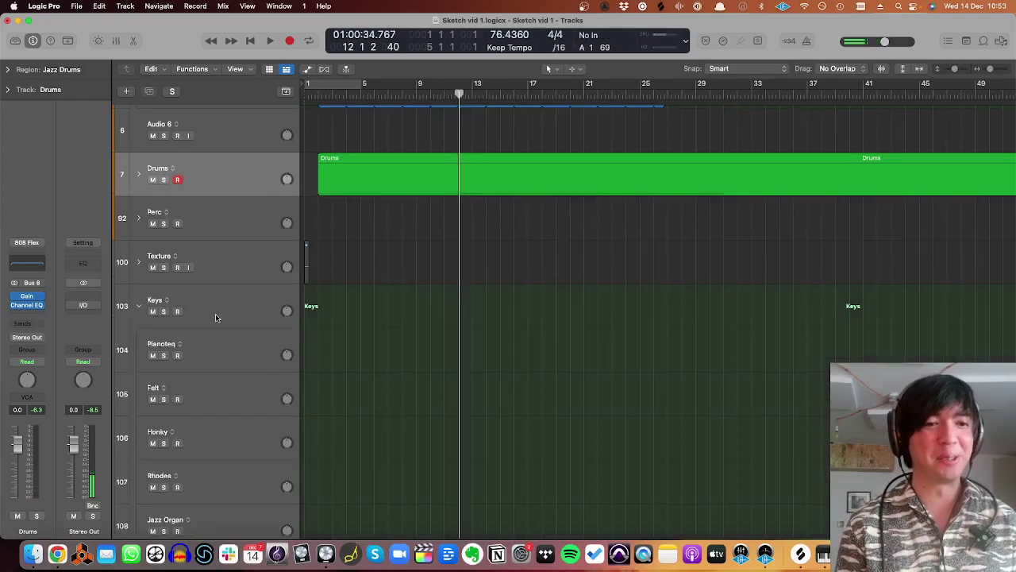
scroll(215, 318, "down", 6)
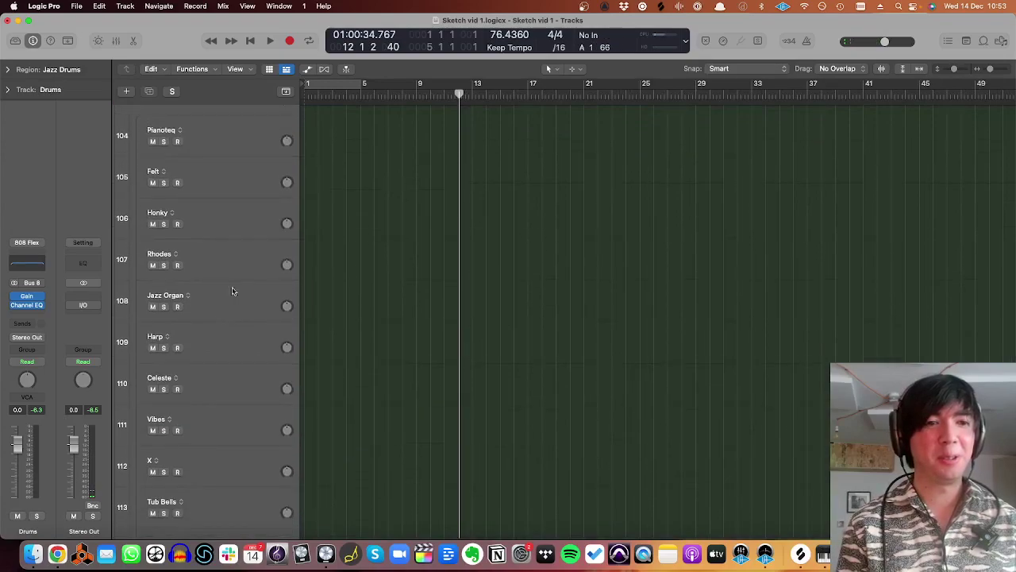
left_click(246, 267)
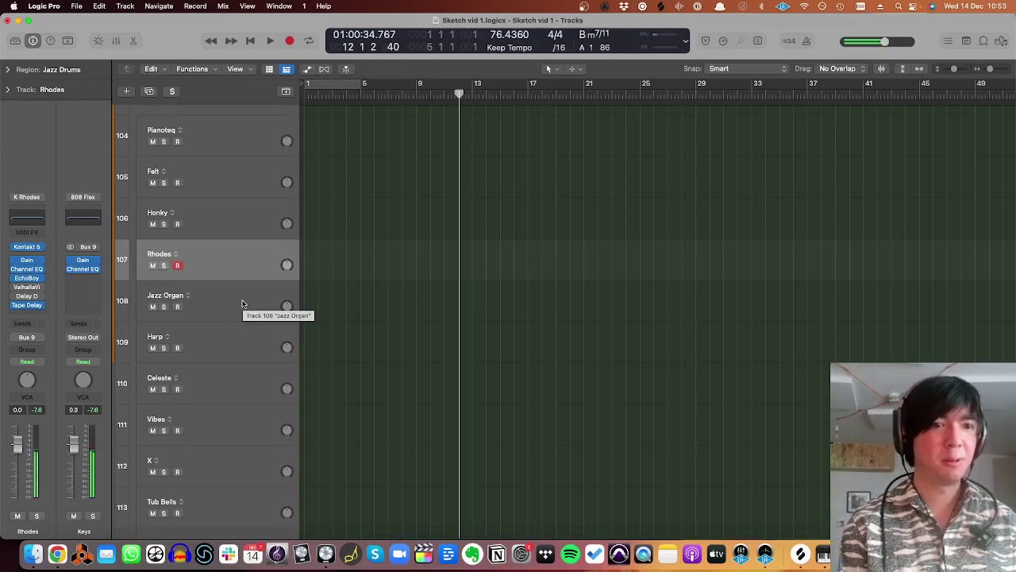
- Capture a Rhodes performance played over the loops as a region from bar 2 to bar 8 and play it back from bar 3
key("space")
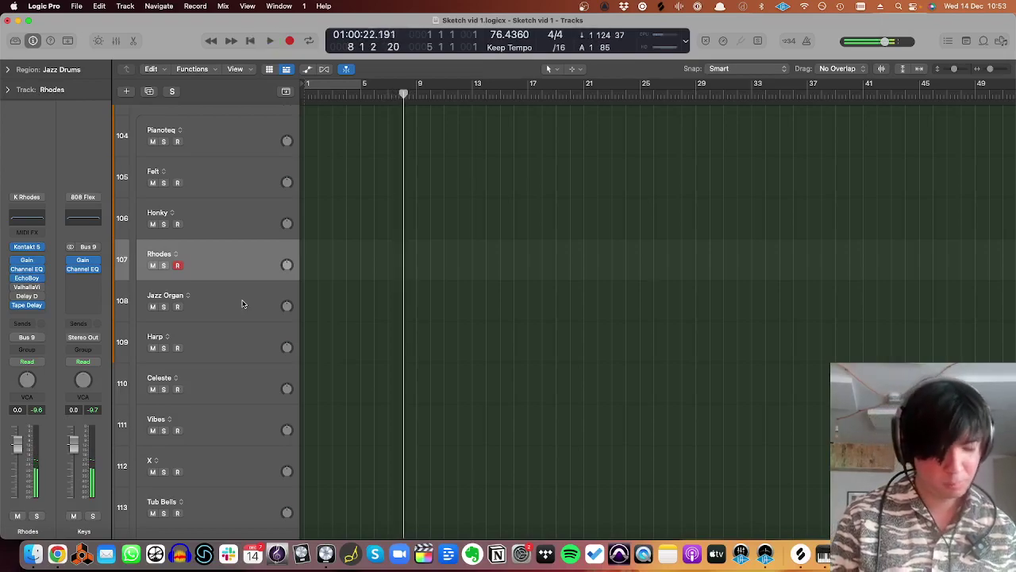
key("shift+r")
left_click(339, 95)
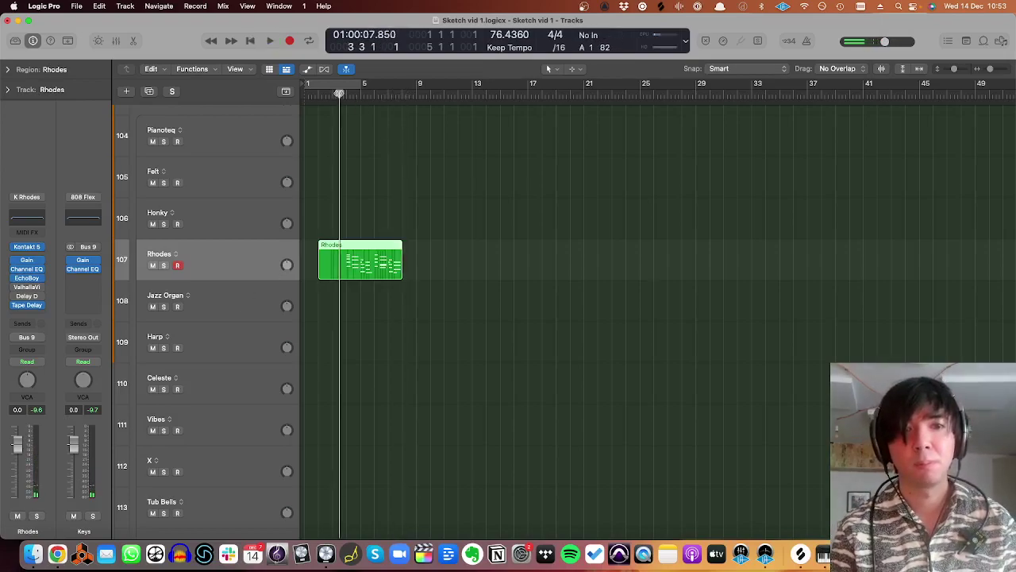
key("space")
- Review the Rhodes track's Tape Delay settings, then enable its ValhallaVintageVerb reverb and stop playback
left_click(26, 304)
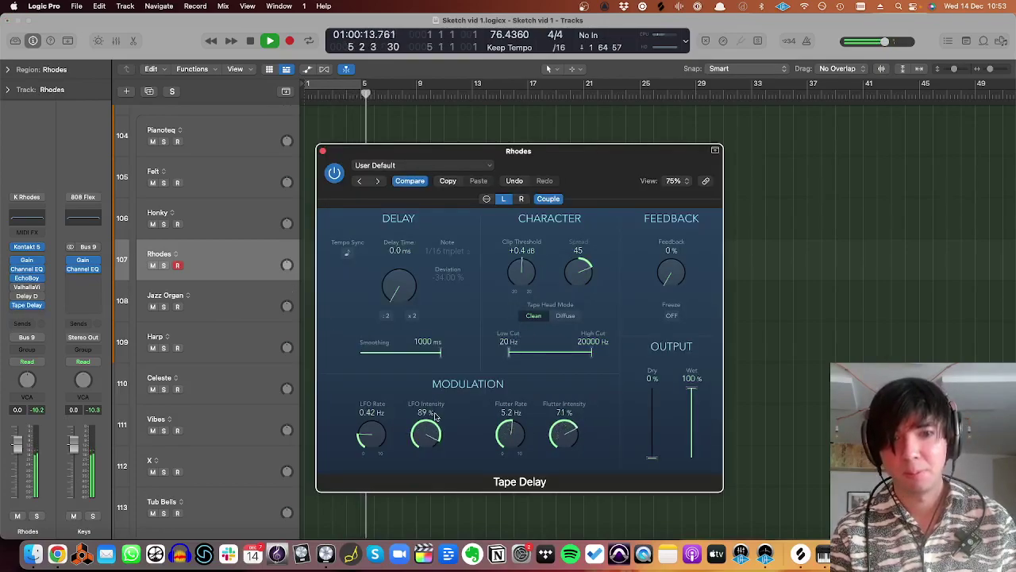
left_click(324, 152)
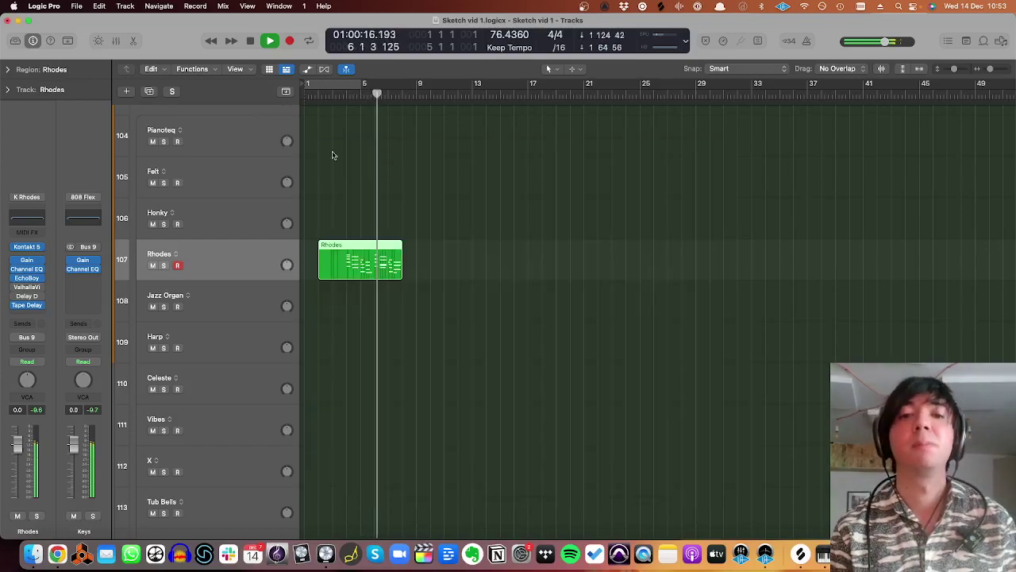
left_click(26, 286)
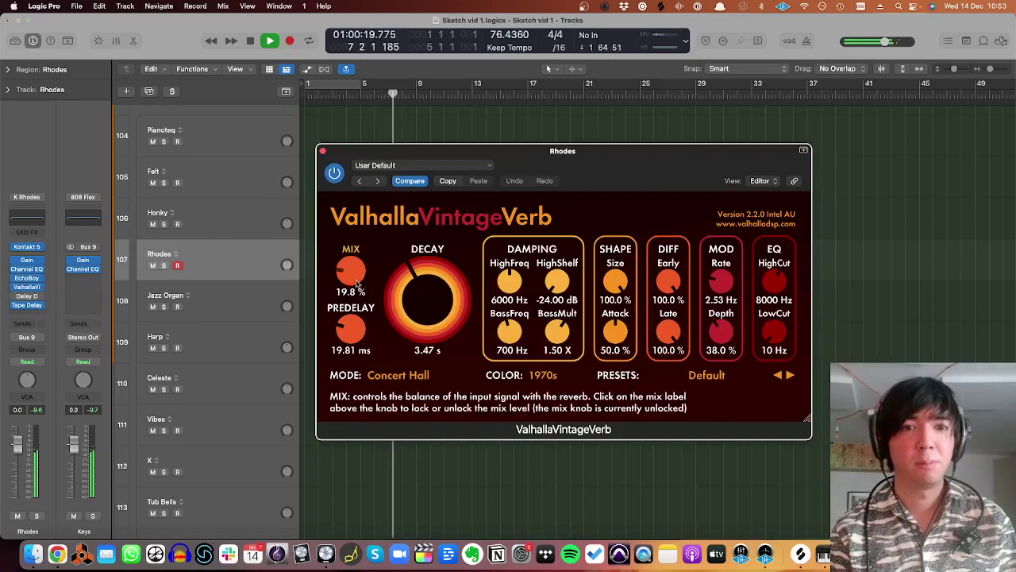
left_click(322, 151)
scroll(388, 215, "up", 3)
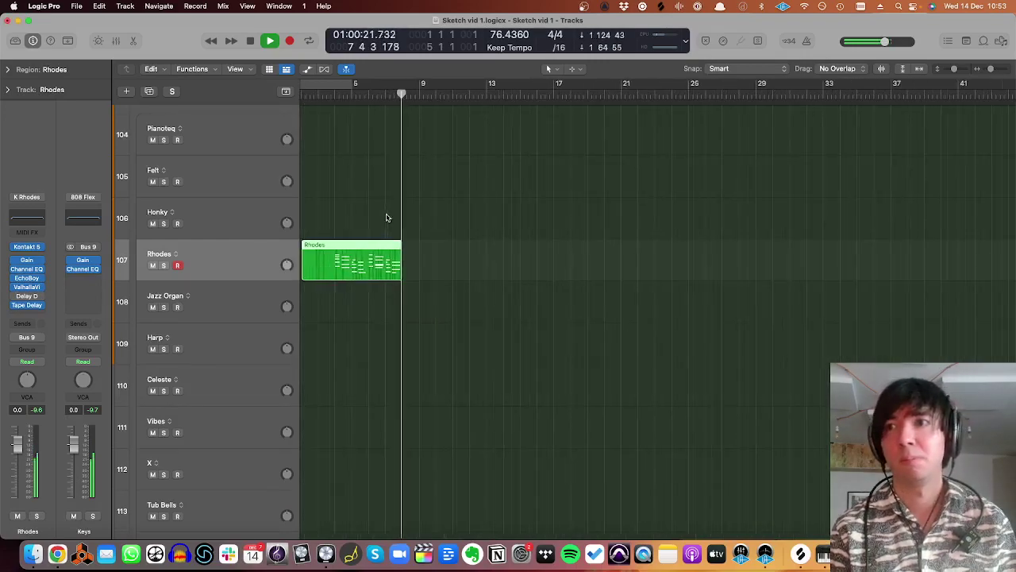
key("space")
scroll(366, 217, "down", 1)
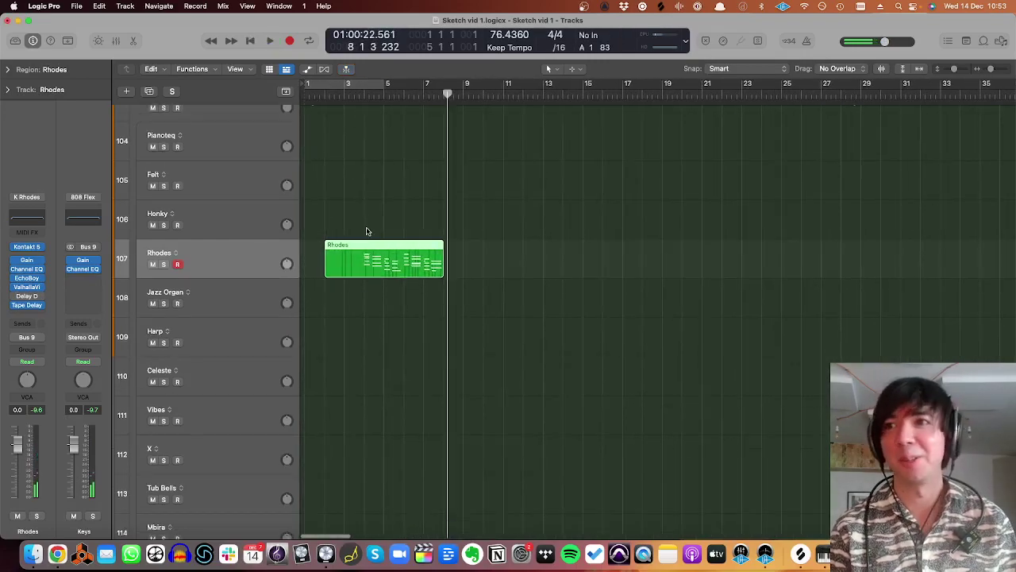
scroll(367, 231, "up", 2)
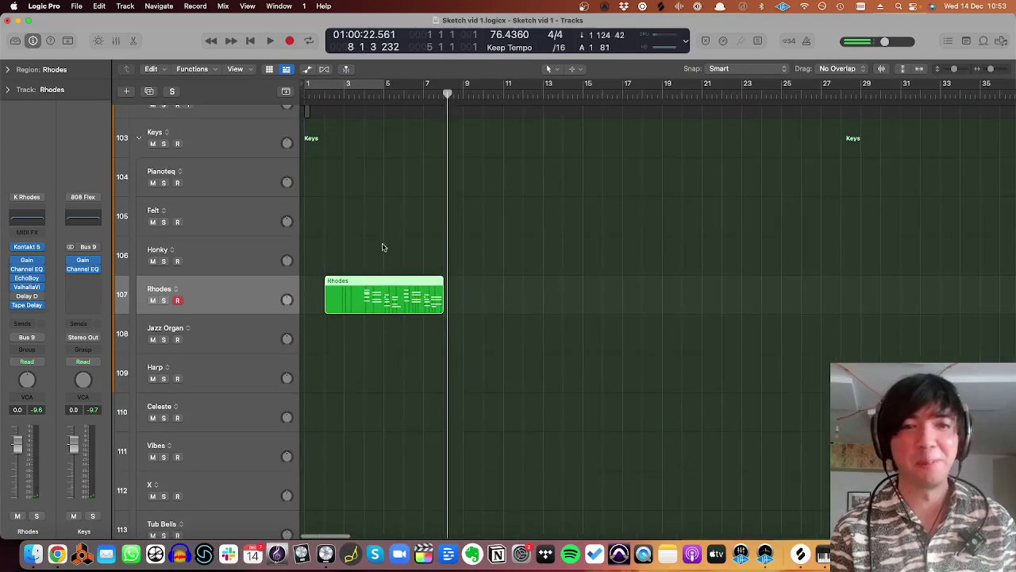
- Play the arrangement from about bar 4, collapse the Keys track stack and stop playback
double_click(368, 97)
scroll(374, 143, "up", 5)
scroll(374, 146, "down", 3)
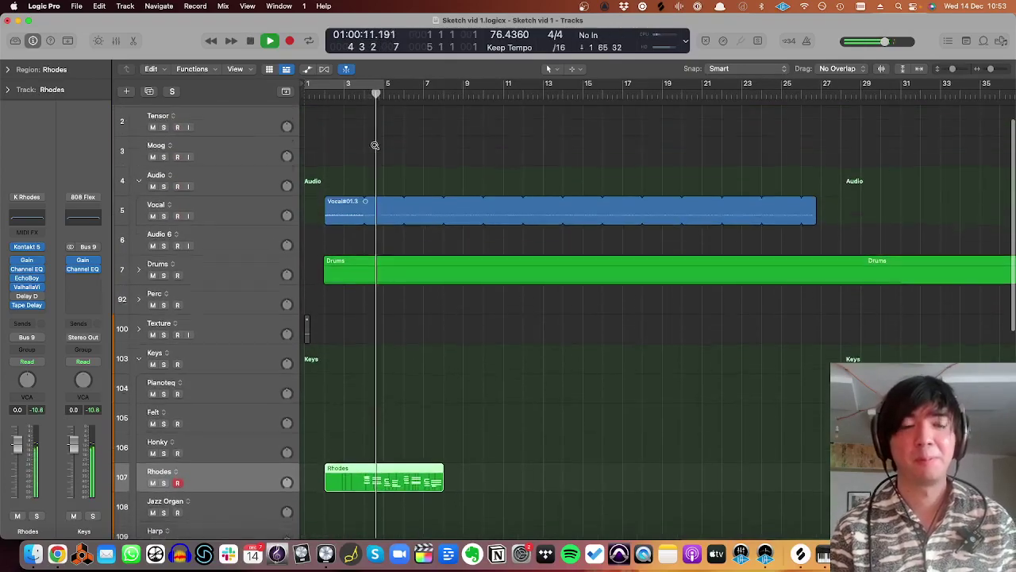
scroll(193, 198, "down", 5)
scroll(138, 181, "up", 3)
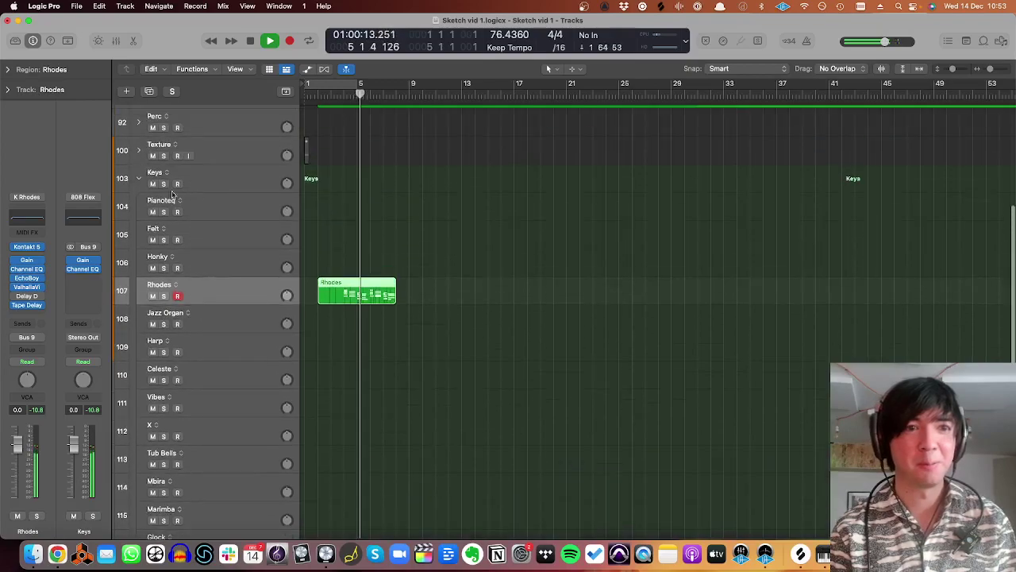
left_click(139, 180)
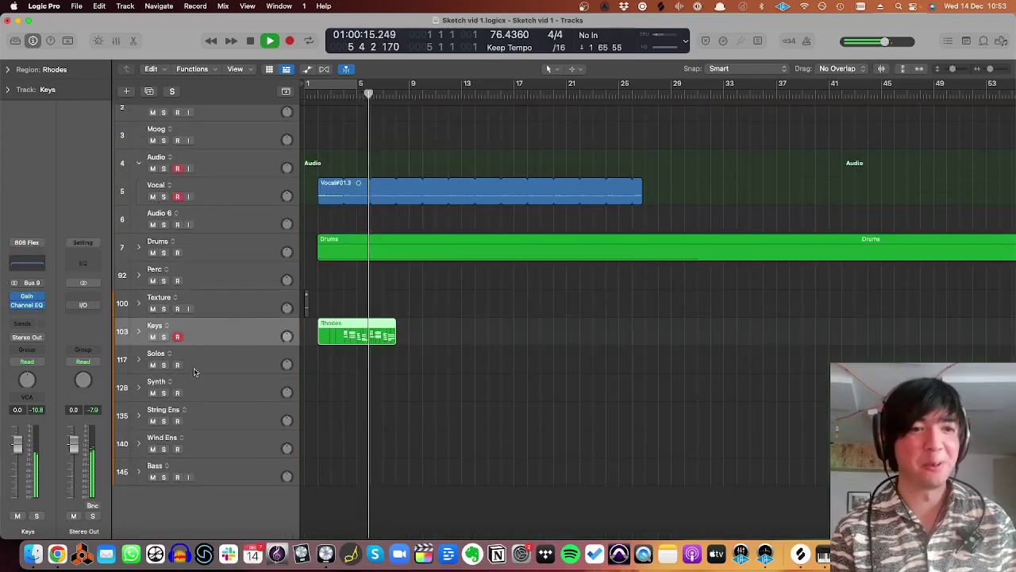
key("space")
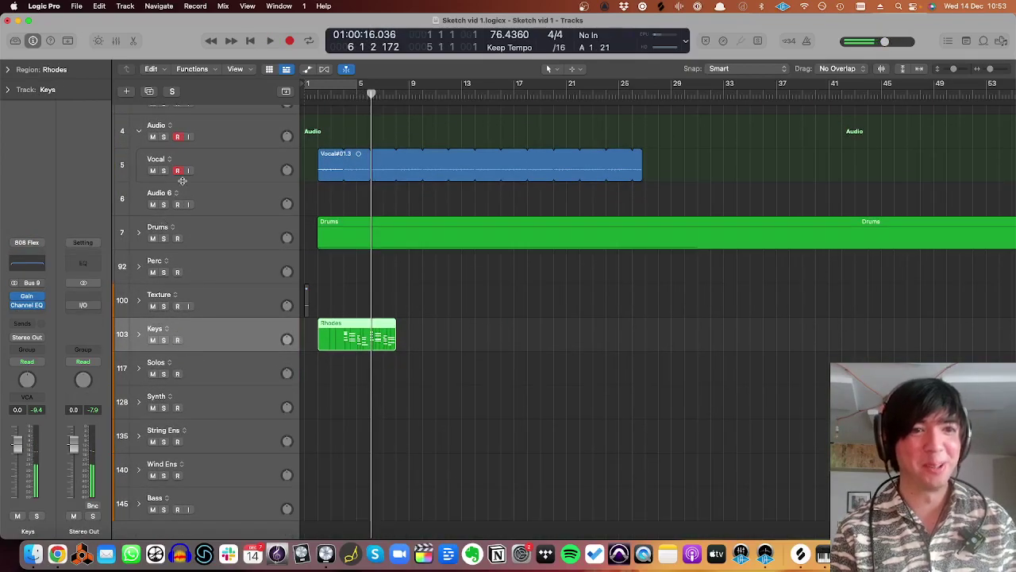
- Disarm the Vocal track, expand the Bass track stack and select its Sub track
left_click(182, 179)
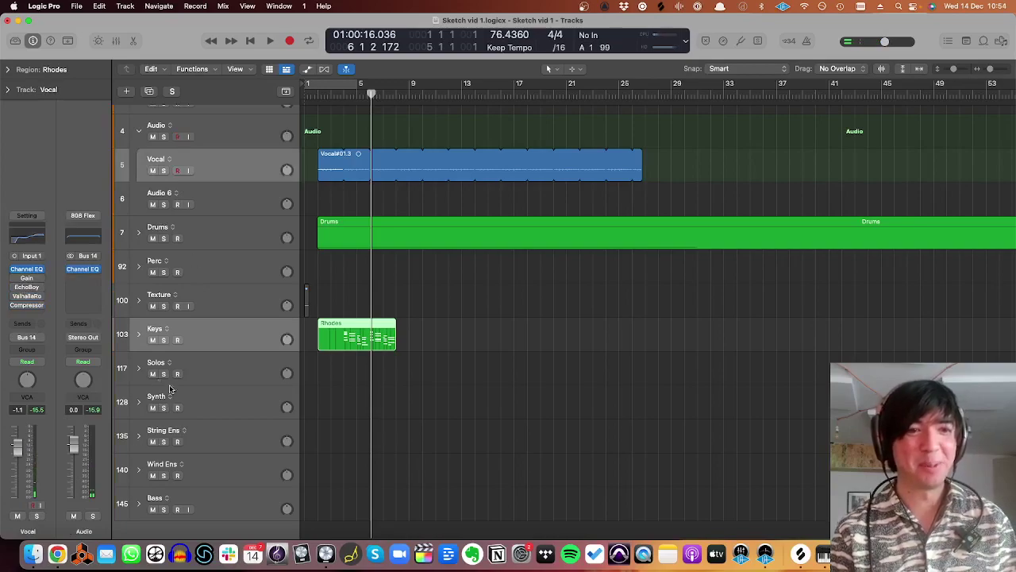
scroll(184, 306, "down", 2)
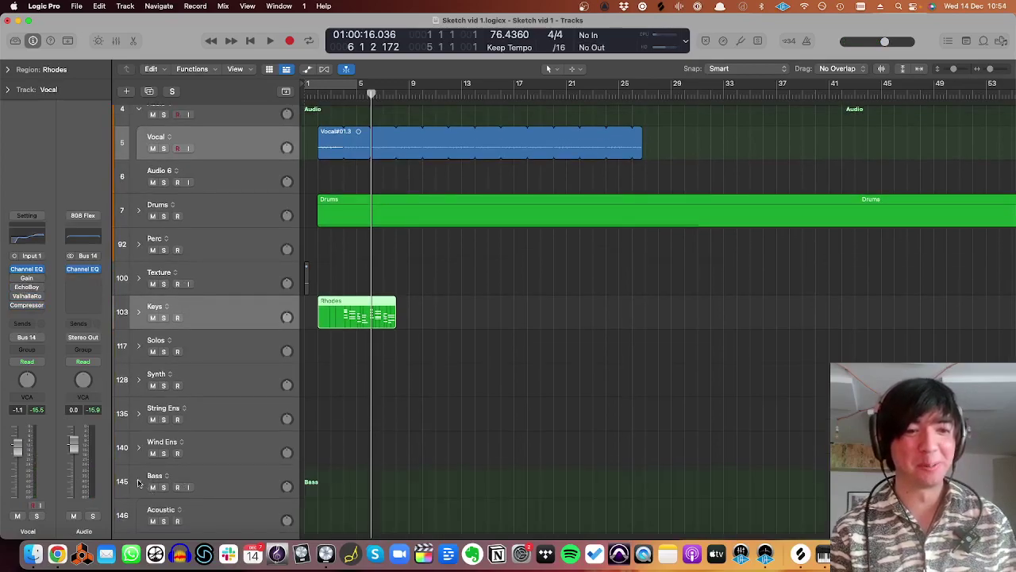
left_click(138, 482)
scroll(234, 460, "down", 5)
left_click(241, 459)
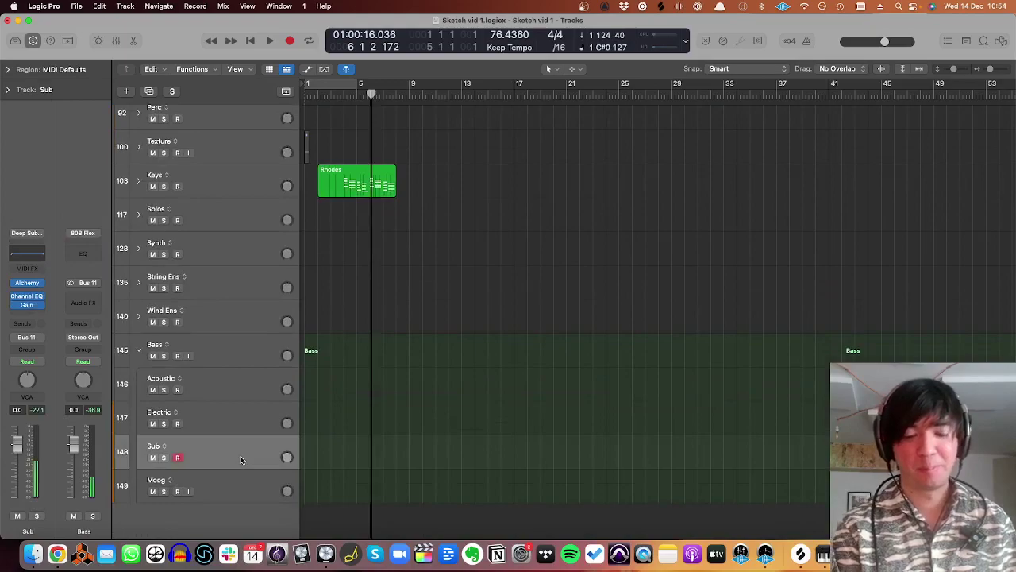
- Rehearse a sub bass part over the loops and capture the performance as a region from bar 4 to bar 8
key("space")
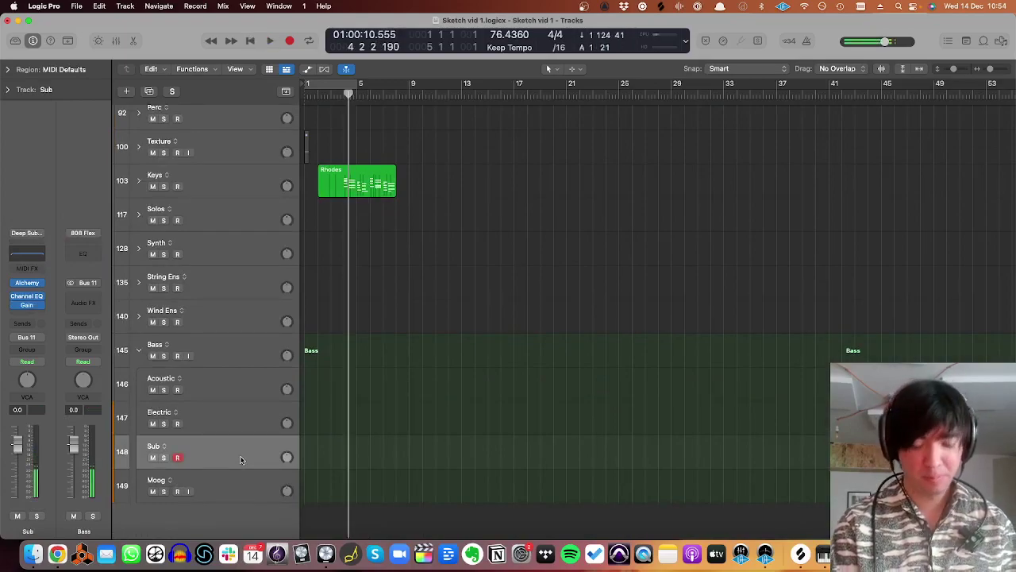
key("comma")
key("comma")
key("comma")
key("space")
key("period")
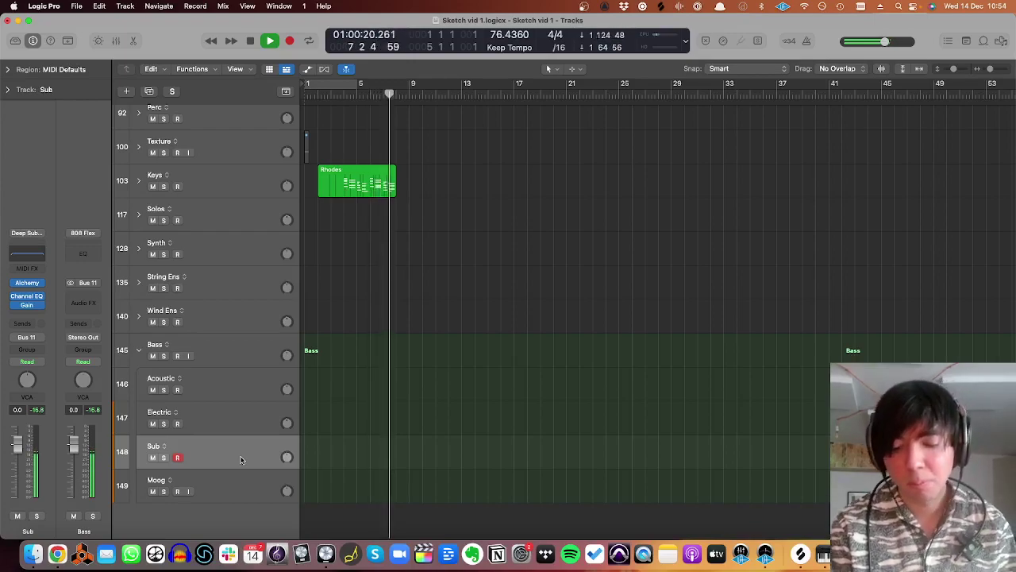
key("space")
key("space")
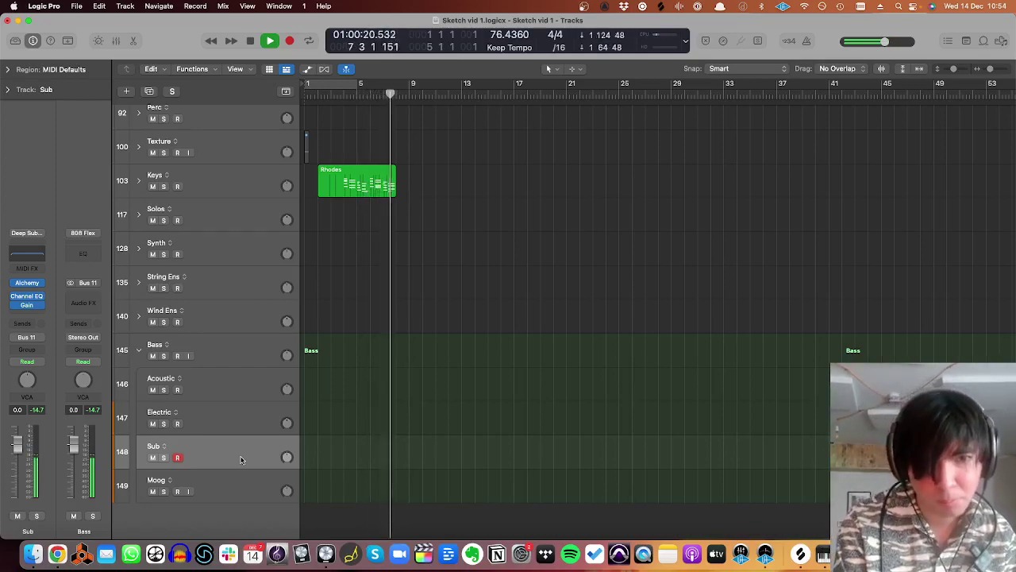
key("space")
key("shift+r")
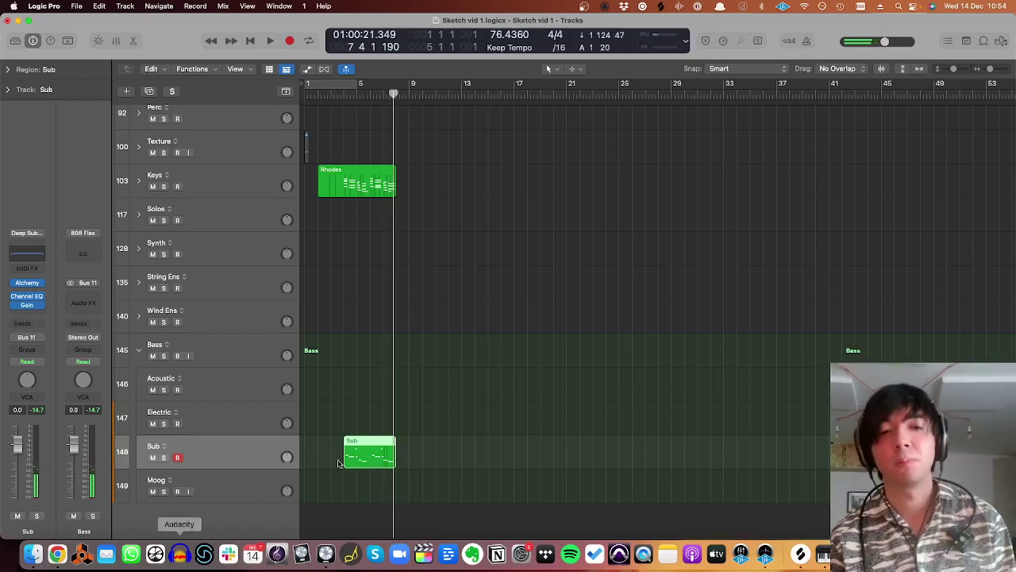
- Open the Sub region in the Piano Roll, enlarge its automation lane and select the aftertouch data around bar 7
double_click(359, 450)
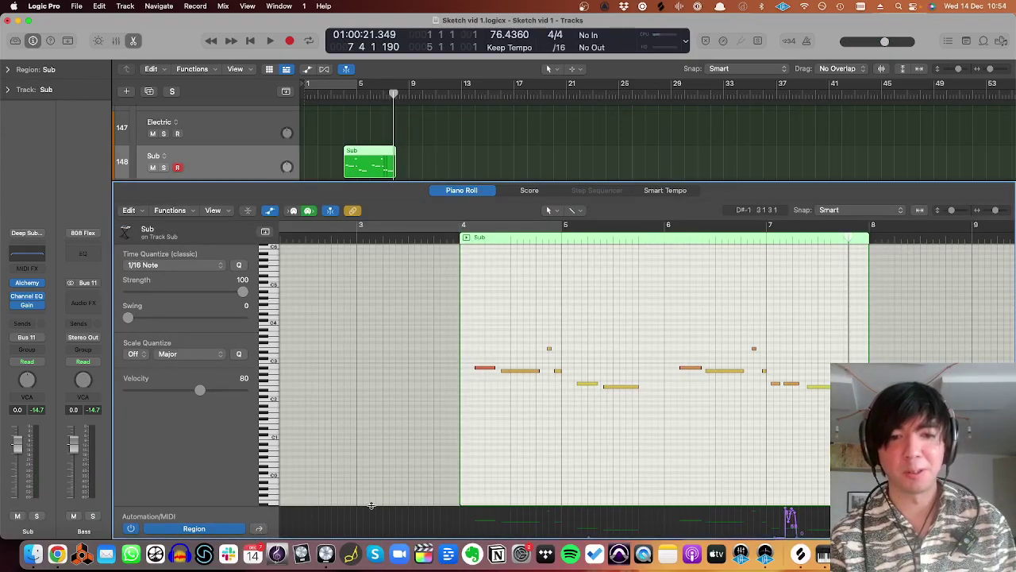
left_click_drag(371, 505, 352, 470)
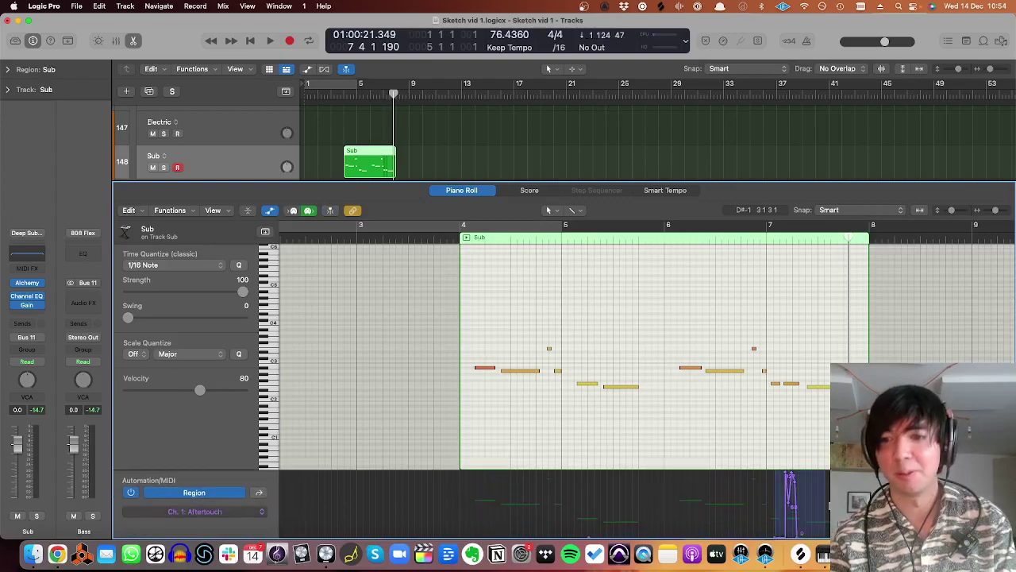
key("e")
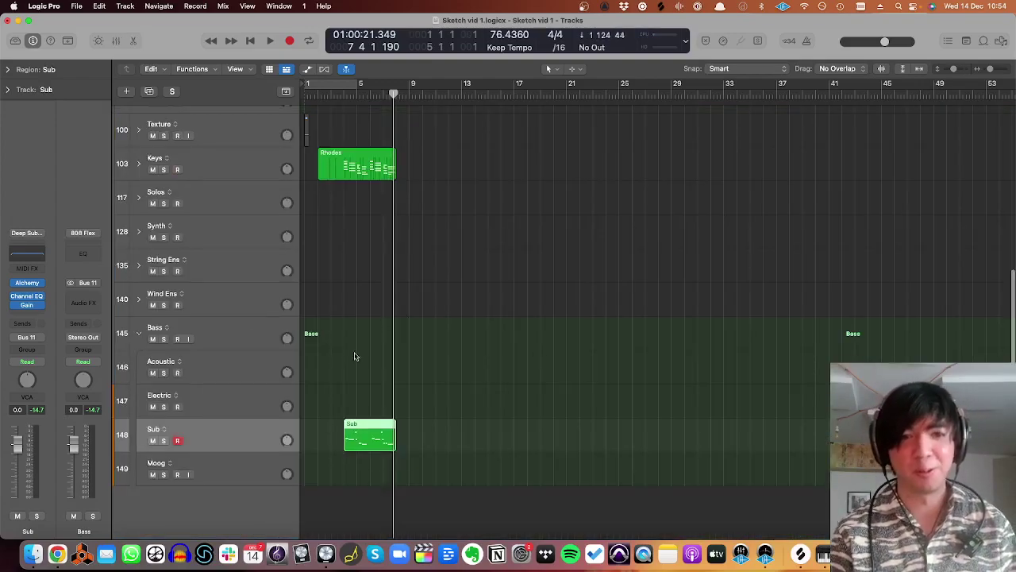
- Play from bar 4, split the Rhodes region at bar 4 and delete the part before it
double_click(346, 94)
scroll(363, 138, "up", 5)
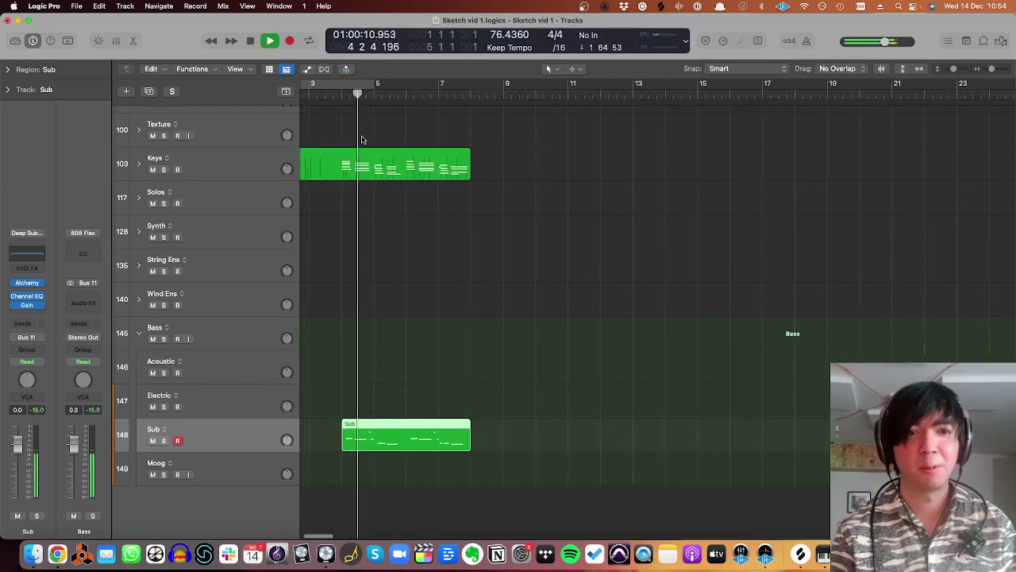
key("space")
double_click(343, 160, "super")
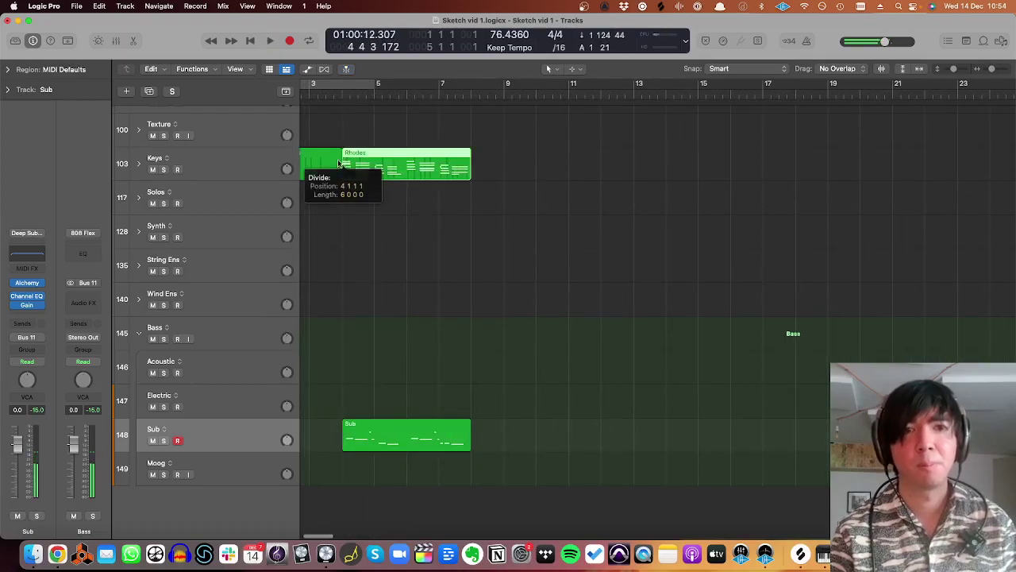
key("Delete")
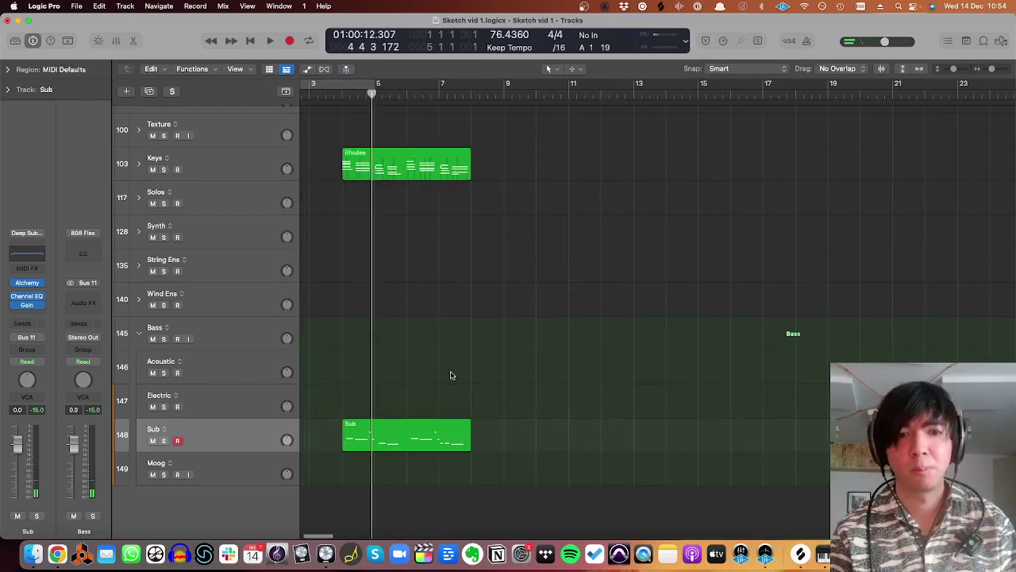
- Loop the Rhodes and Sub regions together to about bar 21 and play them with the other tracks
key("super+a")
left_click_drag(470, 152, 921, 162)
key("space")
scroll(404, 138, "down", 6)
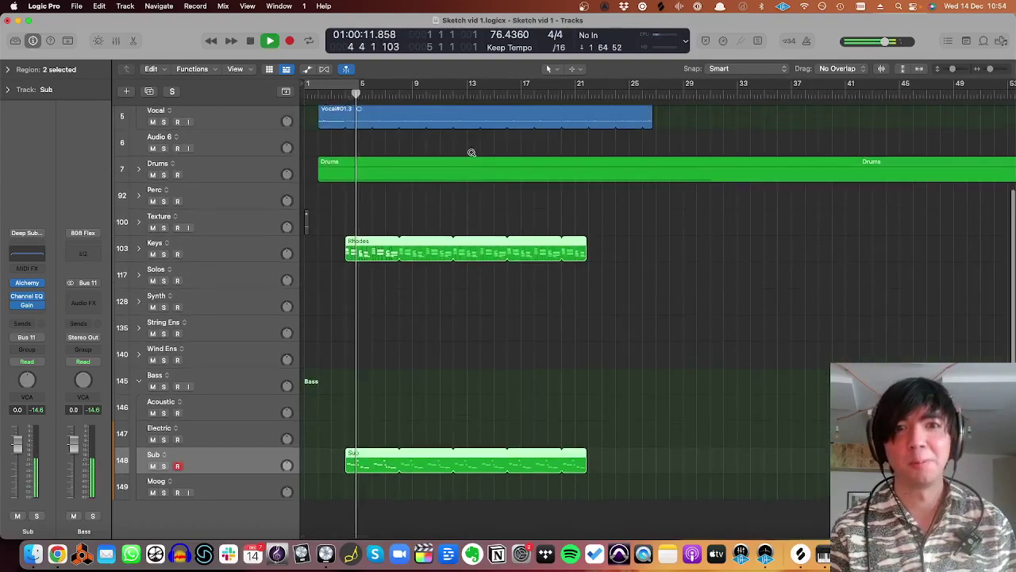
scroll(471, 155, "down", 3)
scroll(470, 155, "right", 4)
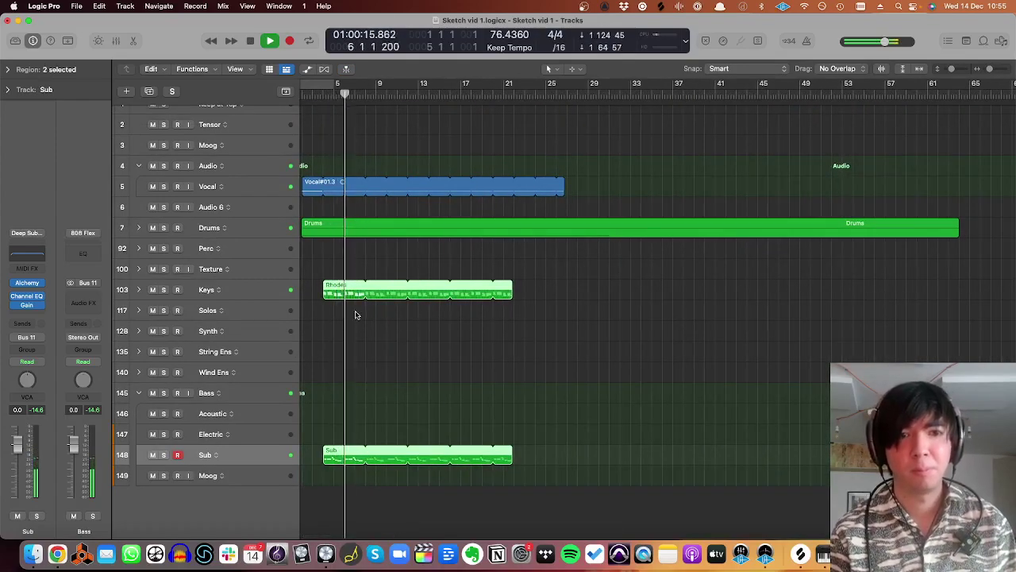
- Shorten the three long notes of the last Rhodes chord in bar 7 and audition the result
double_click(342, 290)
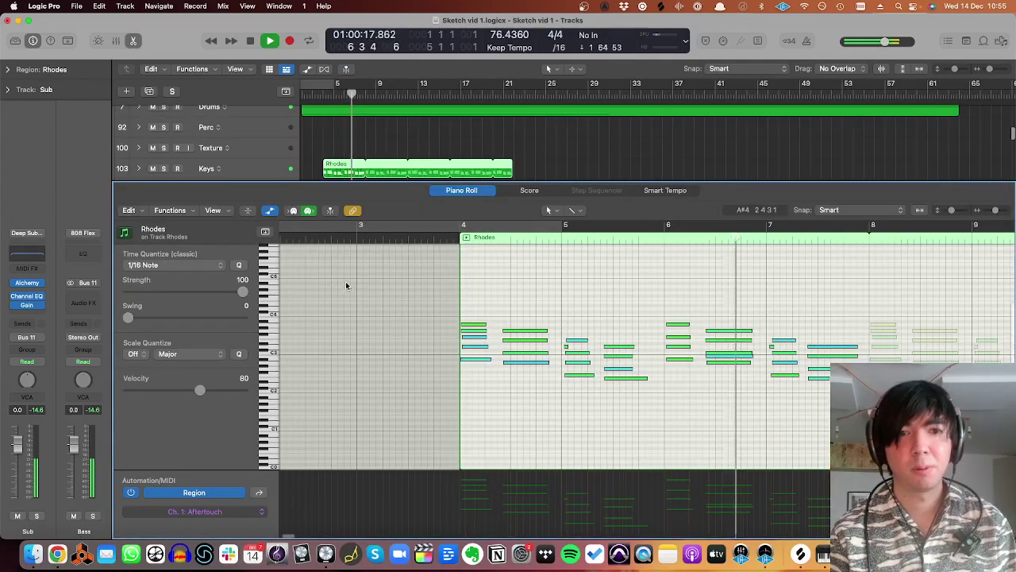
scroll(776, 325, "right", 2)
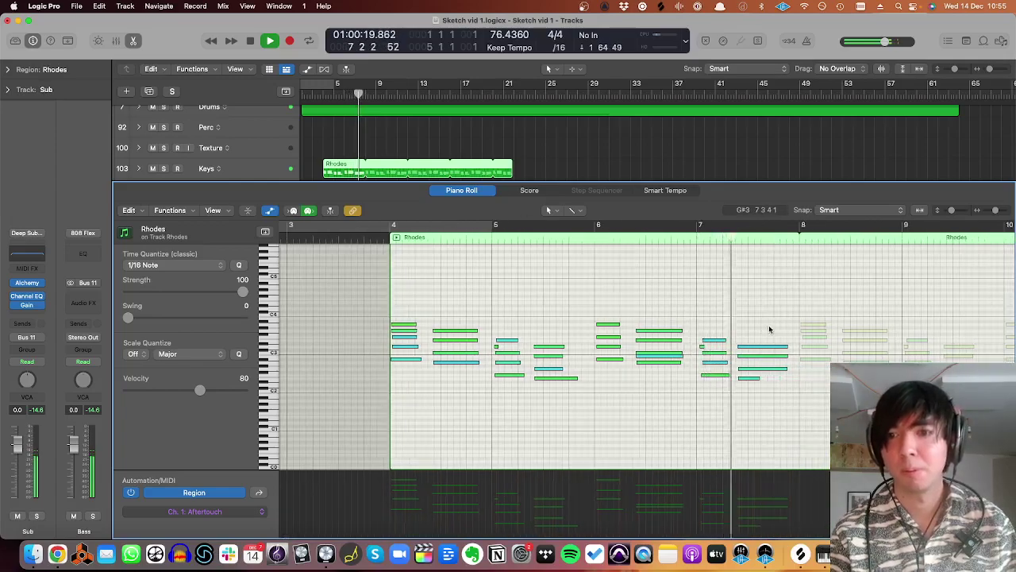
key("space")
mouse_move(779, 332)
left_mouse_down()
mouse_move(792, 371)
mouse_move(774, 349)
left_mouse_up()
left_click(750, 236)
key("space")
key("space")
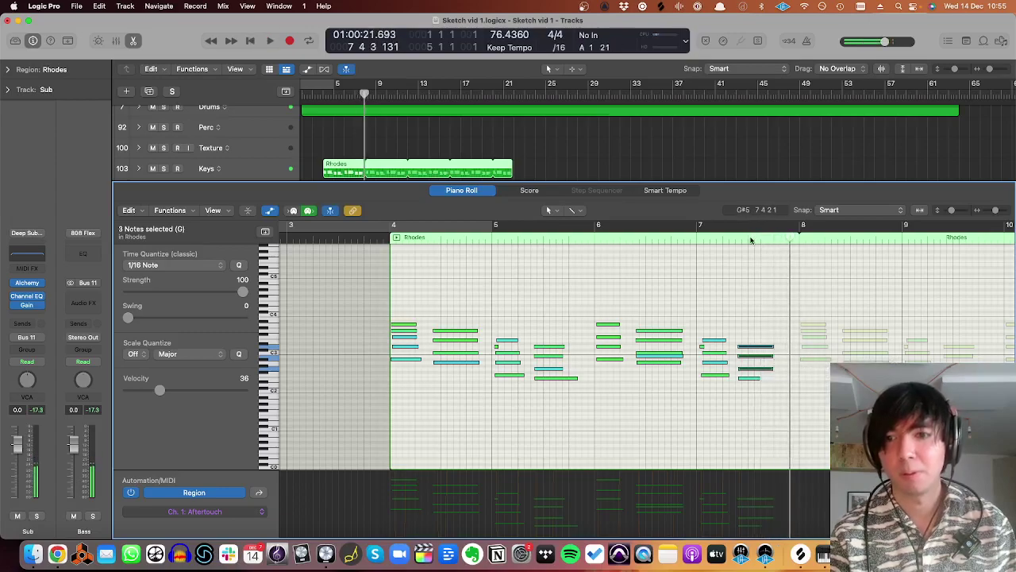
- Show the Rhodes region's sustain data, delete the pedal events at the end of bar 7 and audition the chord before closing the editor
left_click(259, 492)
left_click_drag(749, 490, 803, 497)
key("BackSpace")
left_click(730, 239)
key("space")
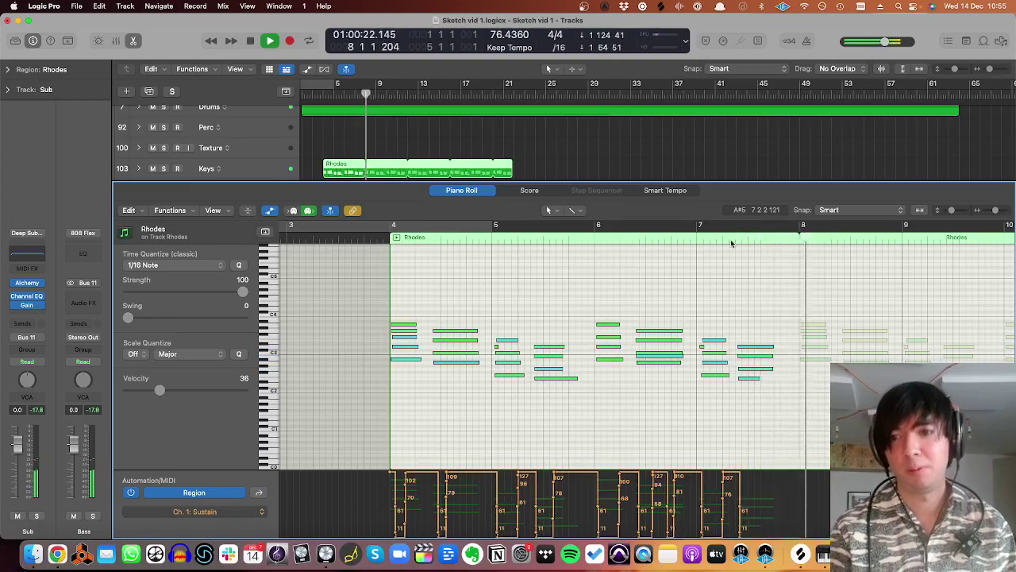
key("e")
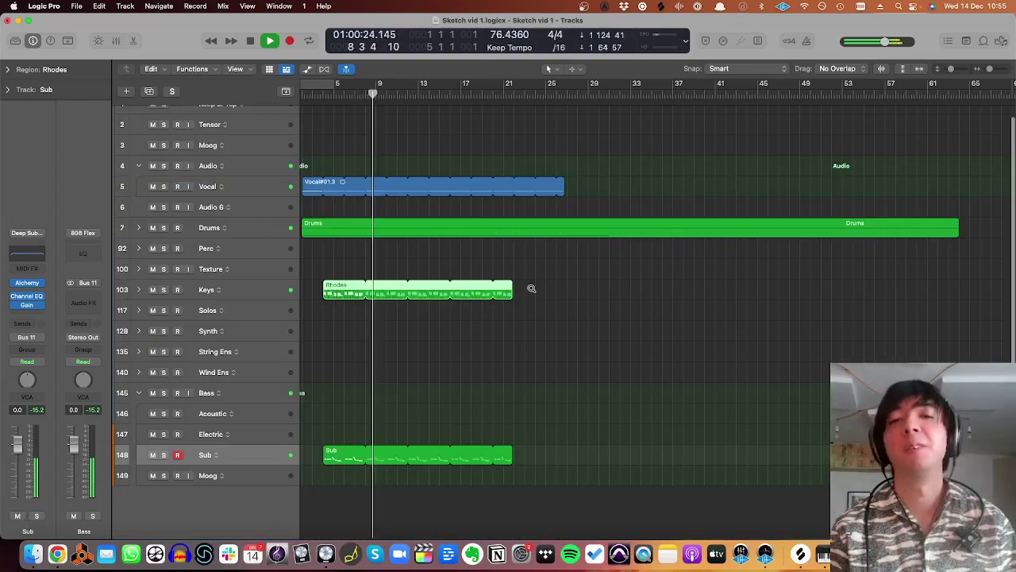
- Fit the arrangement in view, stop playback and collapse the Audio track stack
key("z")
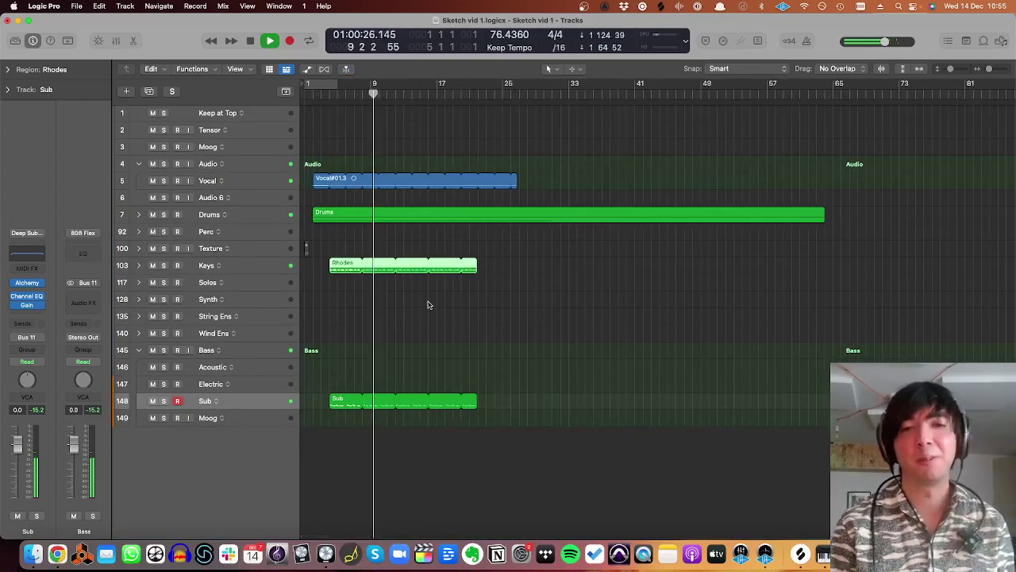
key("super+Down")
key("super+Down")
key("super+Left")
key("super+Left")
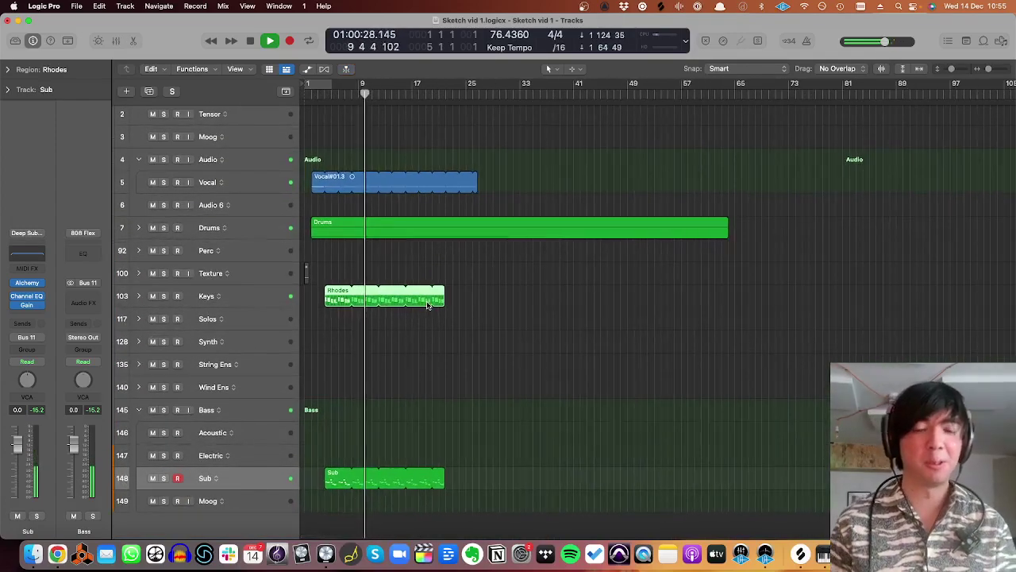
key("space")
scroll(379, 284, "left", 3)
scroll(379, 286, "up", 2)
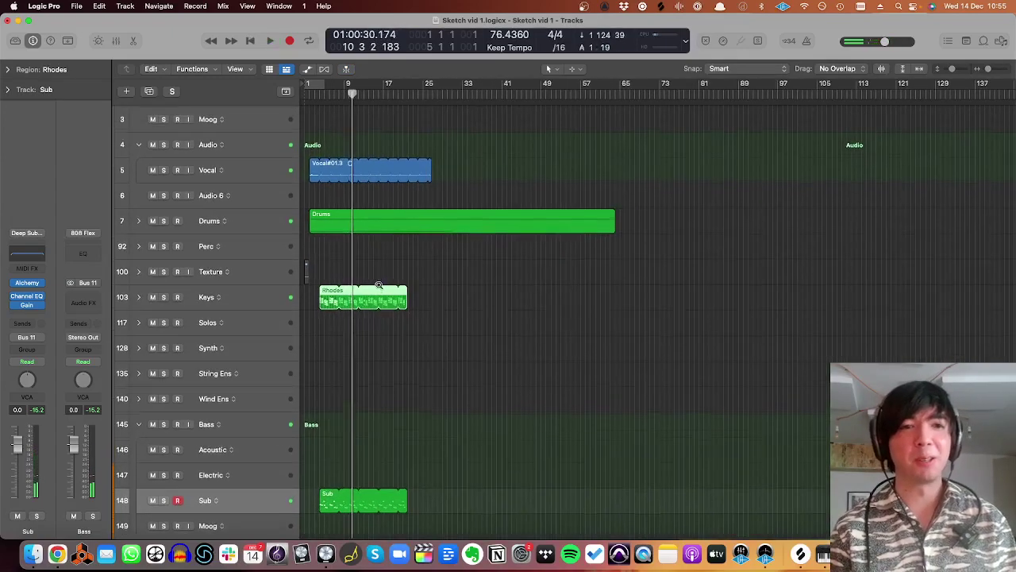
left_click(139, 141)
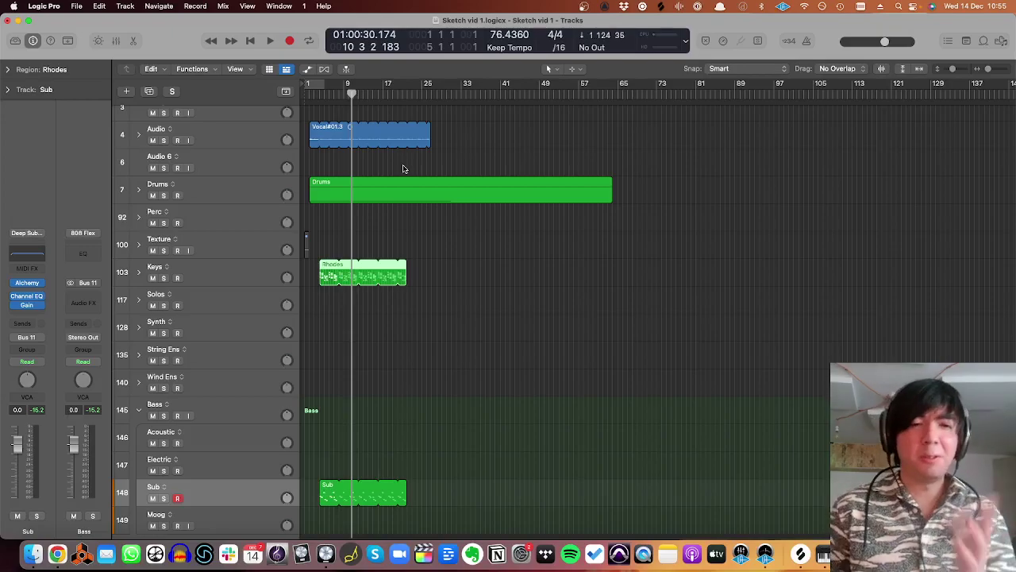
scroll(404, 169, "left", 1)
scroll(358, 208, "up", 2)
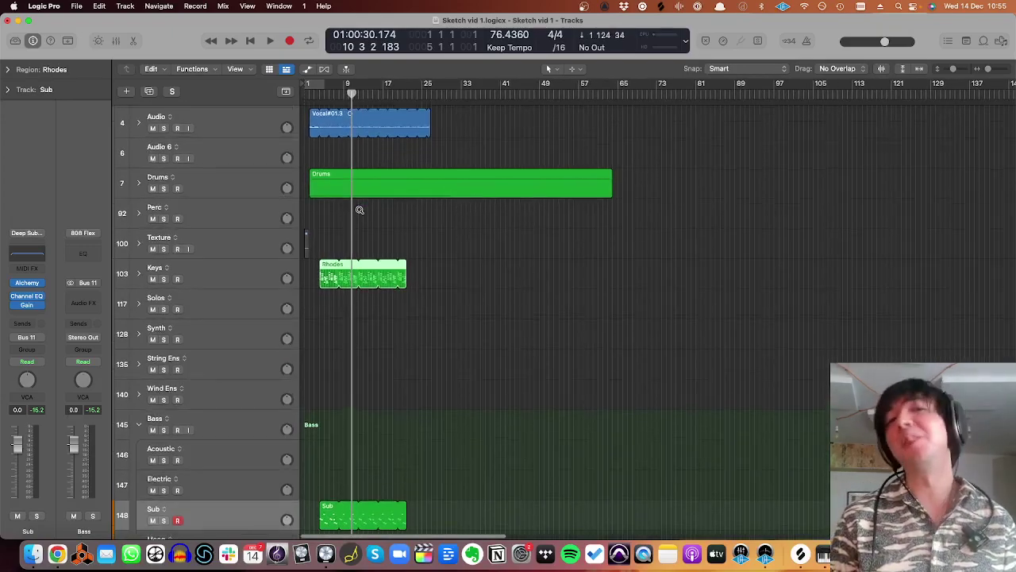
- Expand the Synth track stack to show its instrument tracks
scroll(358, 212, "up", 5)
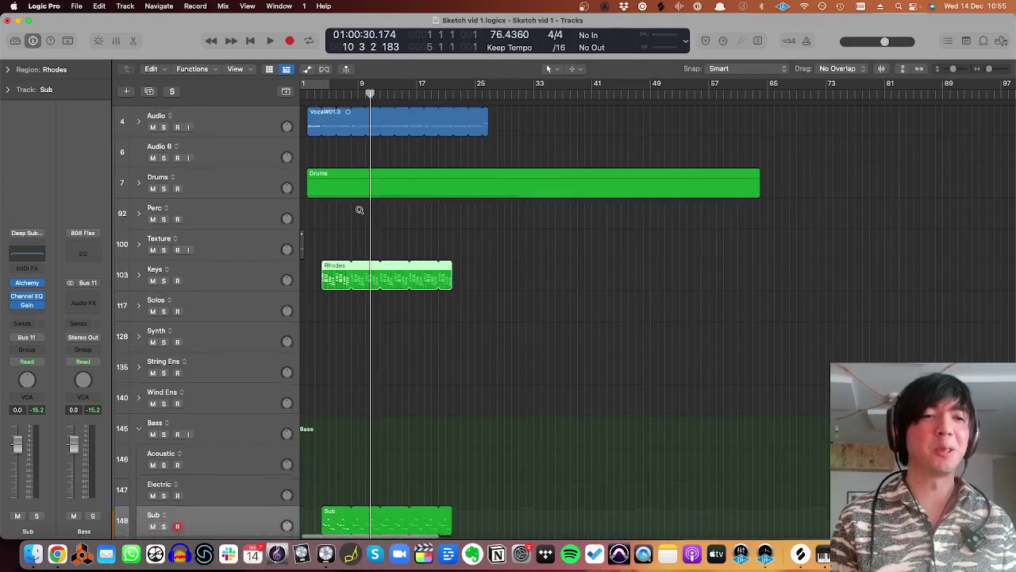
scroll(358, 212, "down", 3)
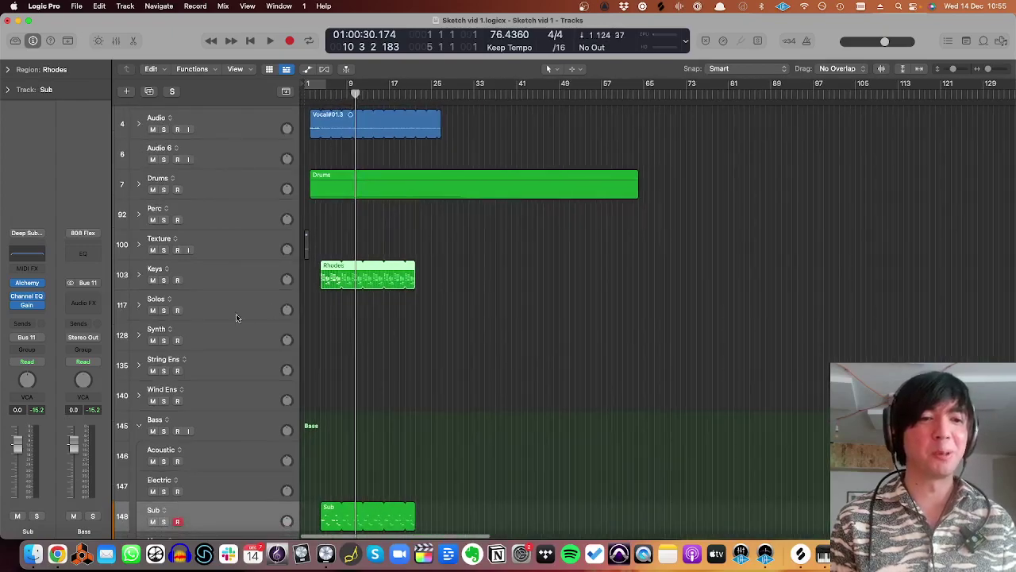
left_click(138, 334)
scroll(215, 328, "down", 1)
scroll(215, 329, "up", 2)
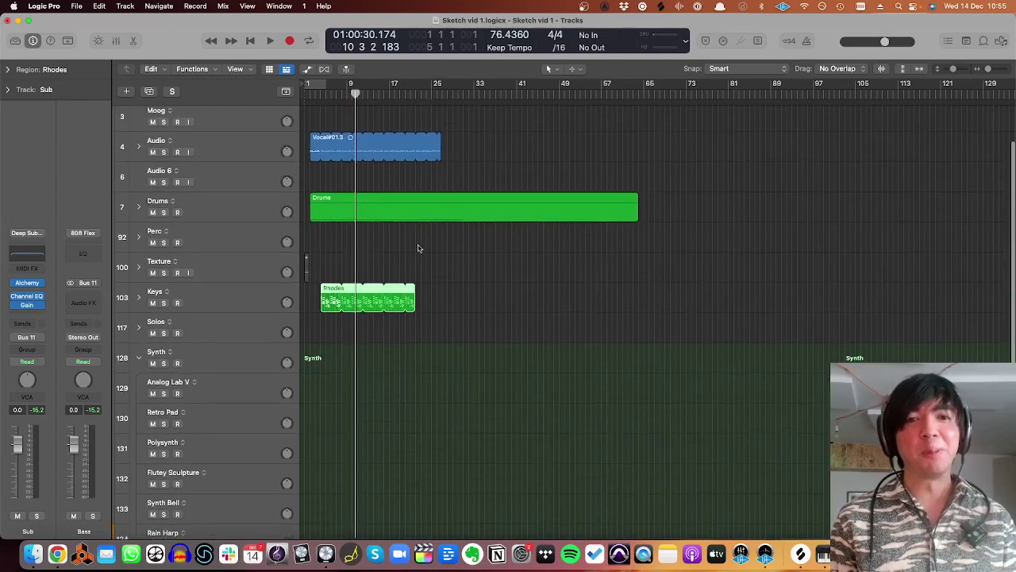
left_click(423, 291)
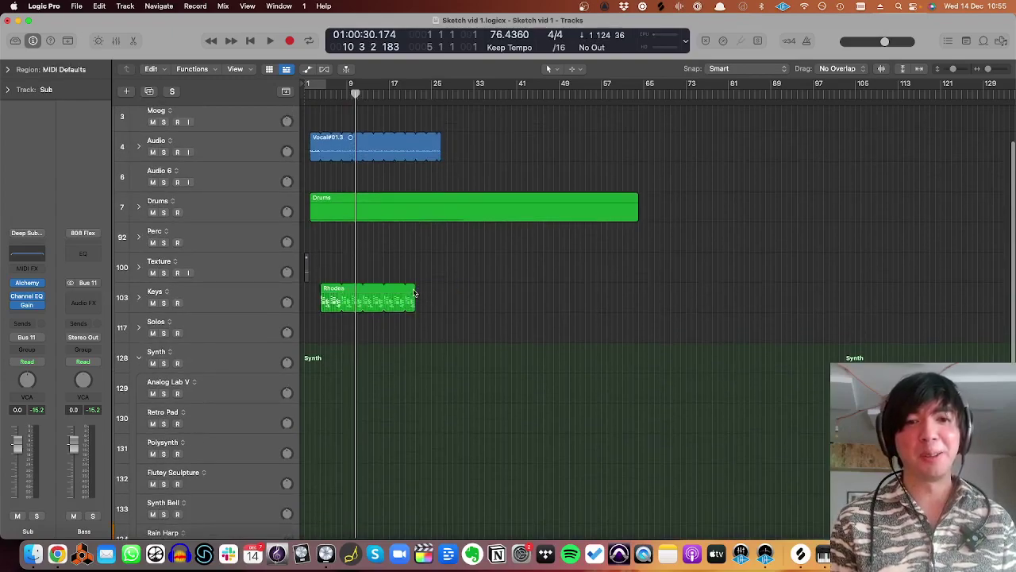
scroll(428, 287, "up", 5)
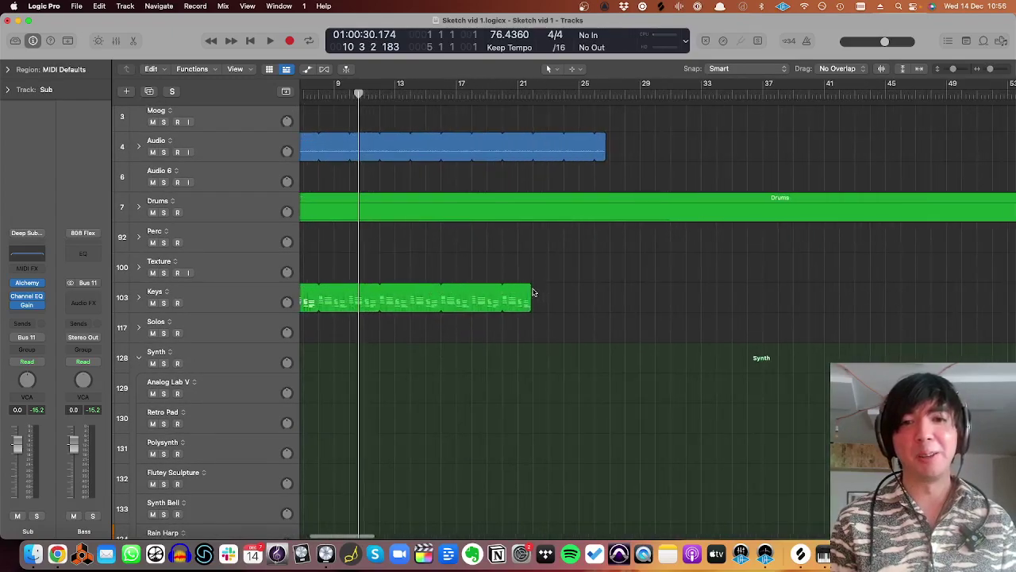
scroll(516, 291, "left", 5)
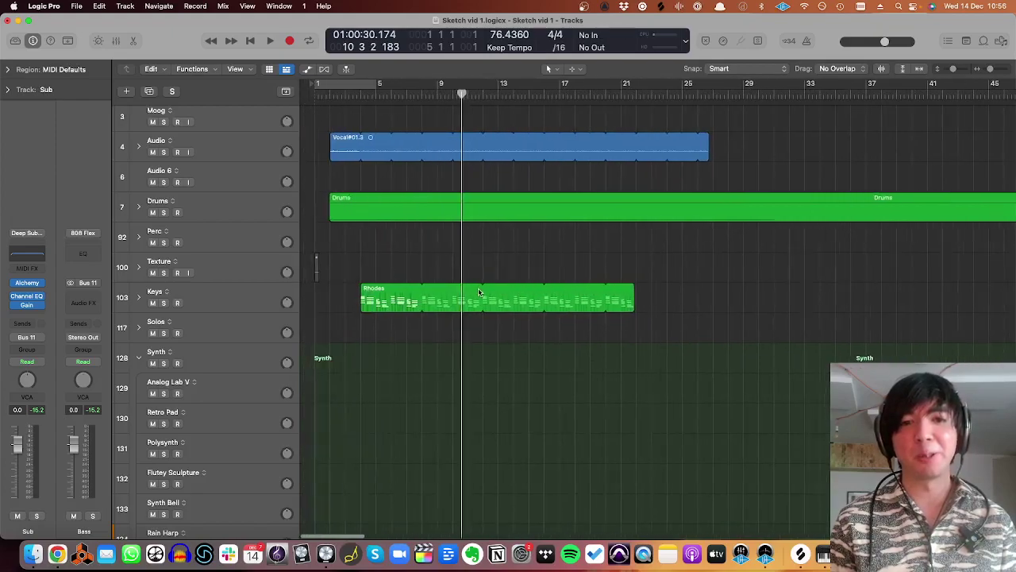
left_click(366, 300)
left_click(635, 287)
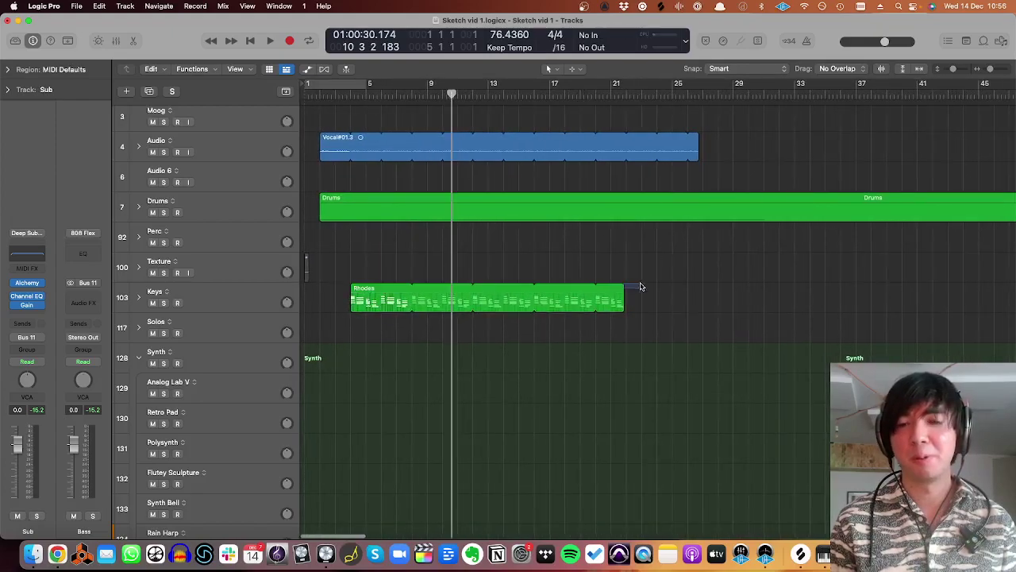
scroll(619, 300, "up", 2)
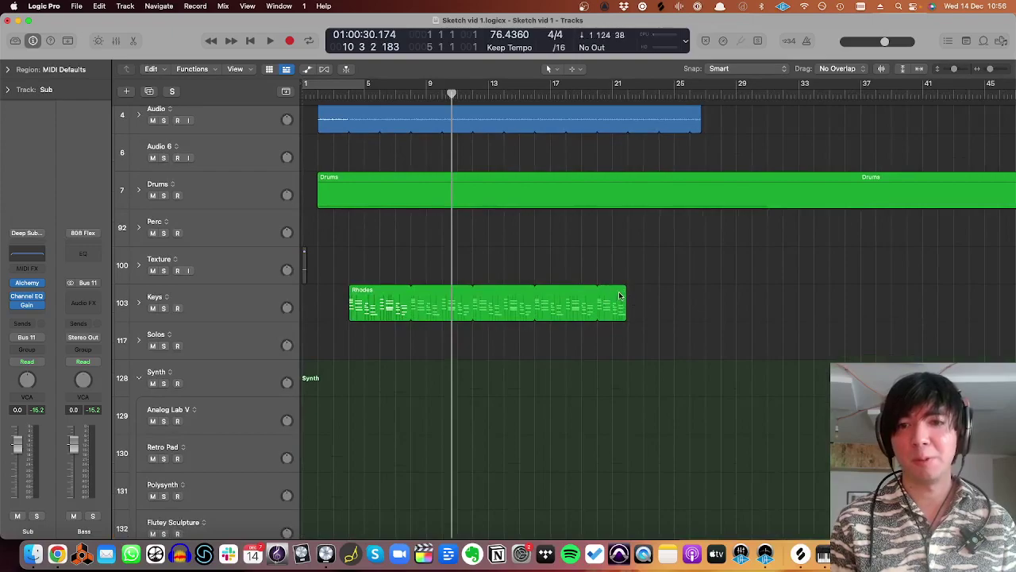
left_click(623, 297)
left_click(634, 291)
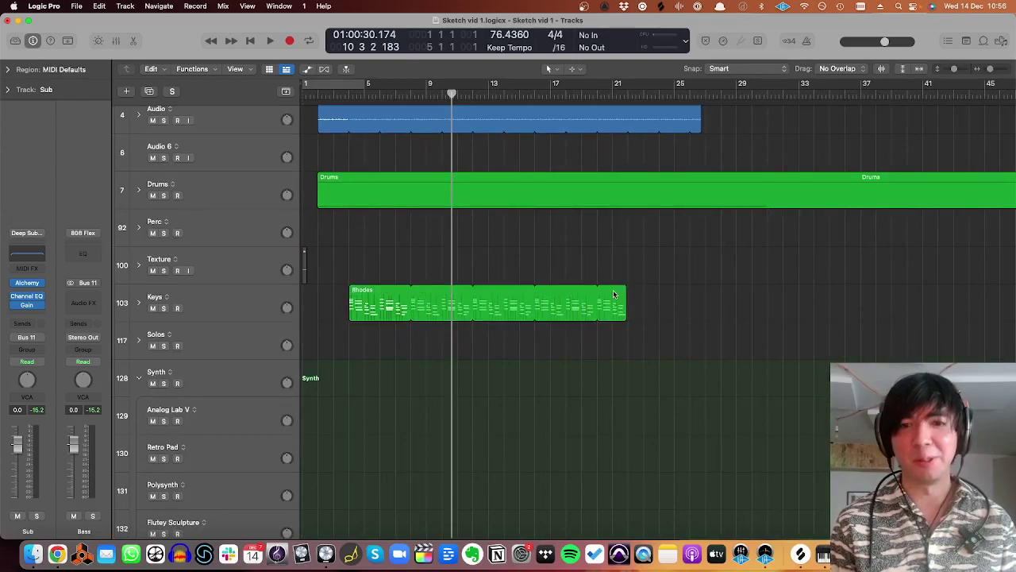
left_click(615, 292)
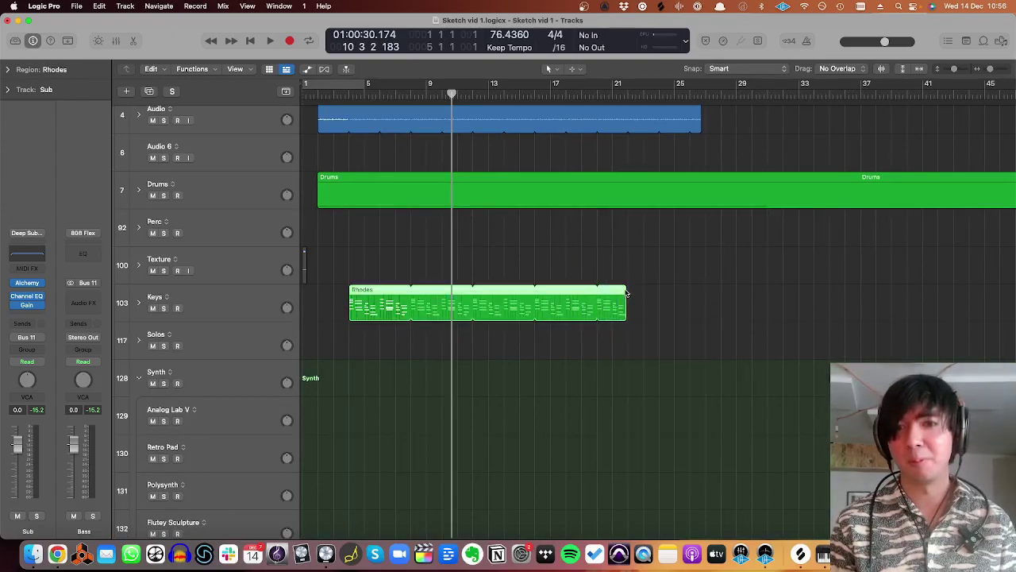
left_click(633, 289)
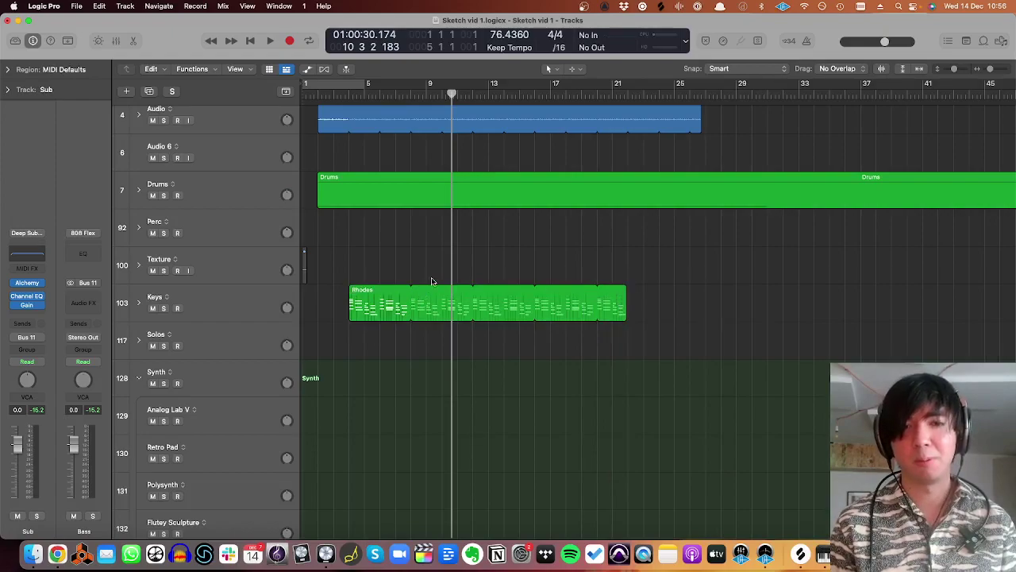
left_click(410, 298)
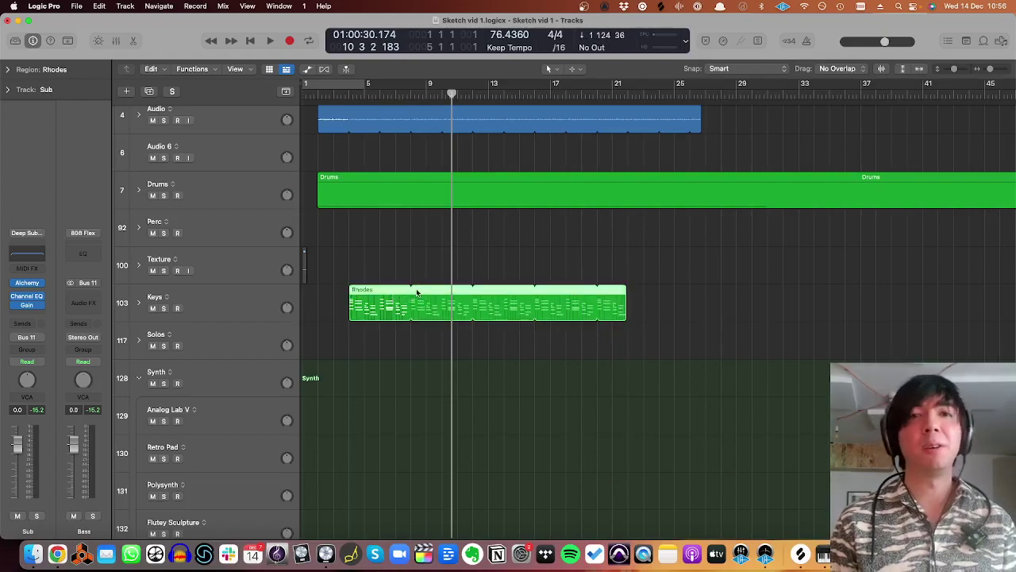
- Reduce the track heights, try the Retro Pad track in the Synth stack and select the Analog Lab V track instead
key("super+Up")
key("super+Left")
scroll(367, 290, "down", 1)
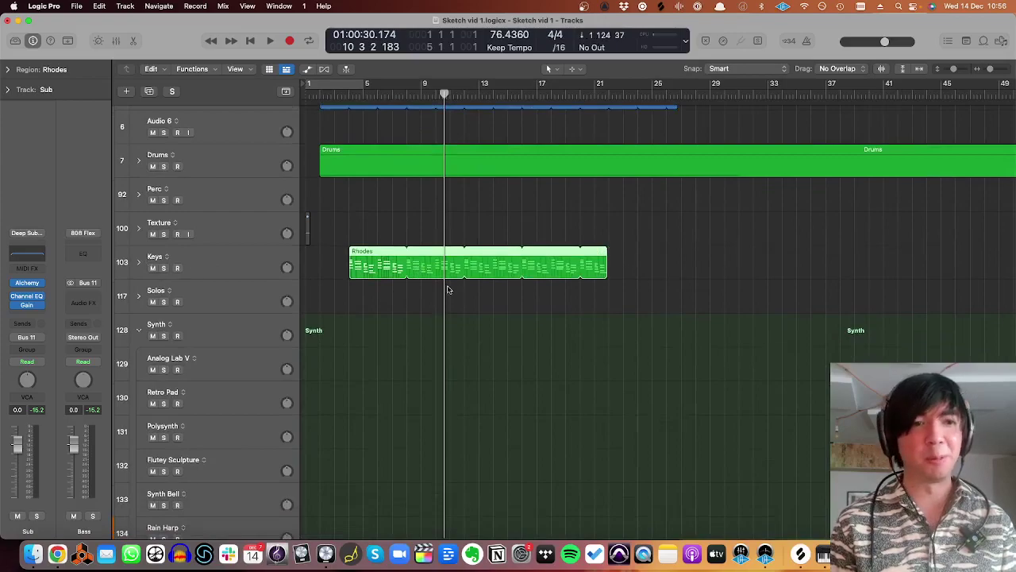
key("super+Up")
key("super+Up")
key("super+Up")
scroll(404, 230, "down", 4)
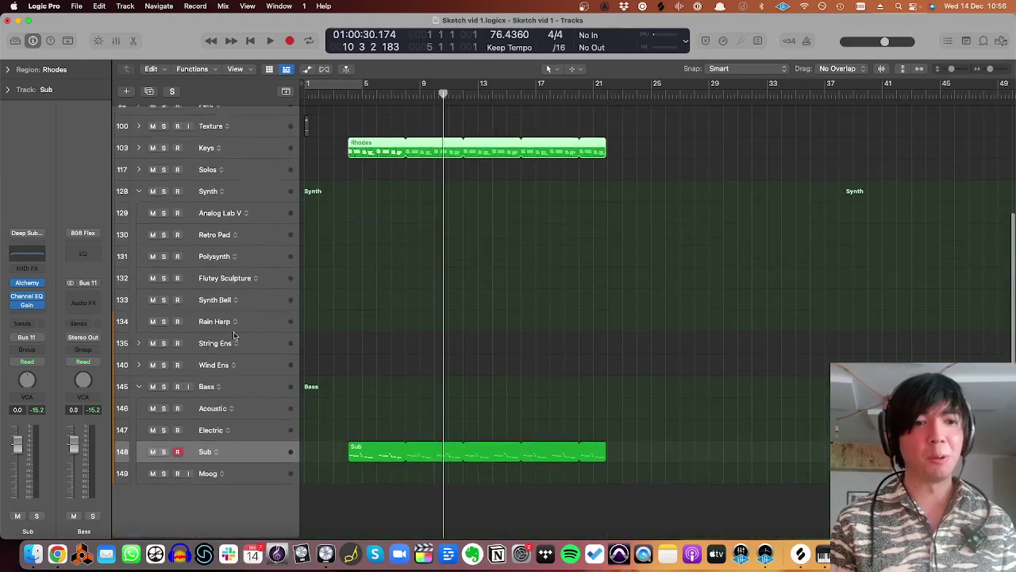
scroll(214, 355, "up", 2)
left_click(229, 258)
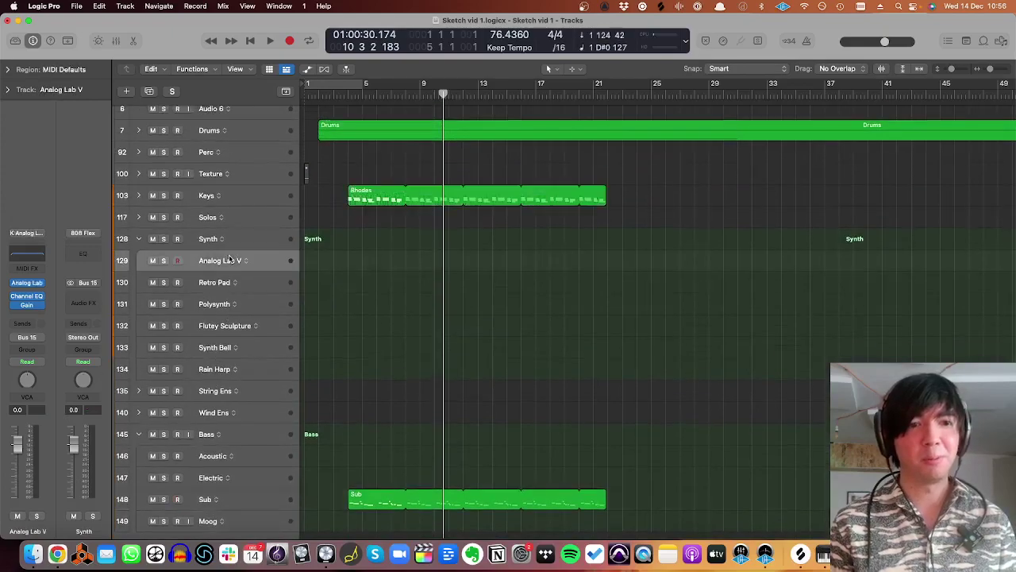
left_click(257, 284)
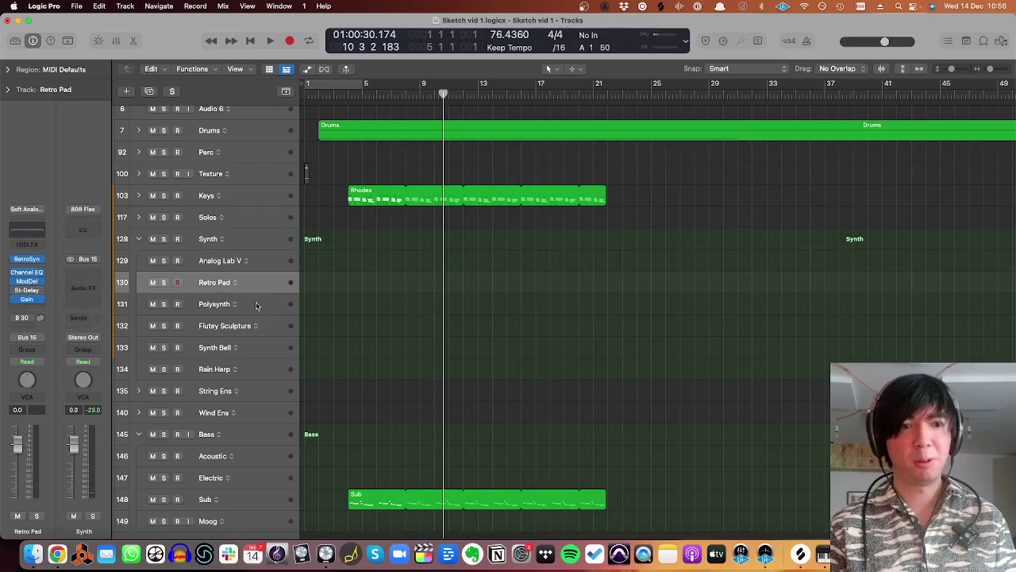
left_click(256, 260)
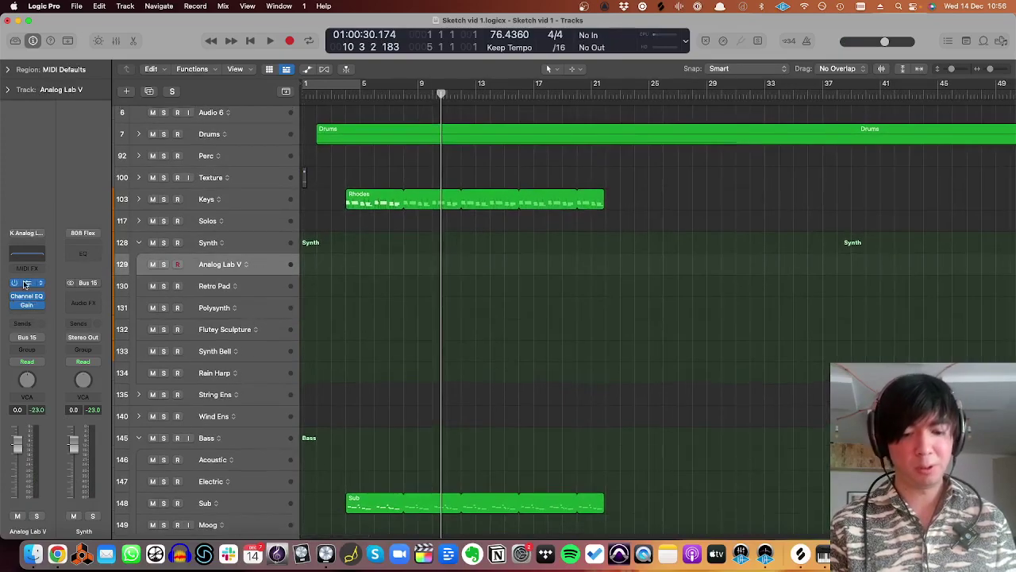
- Open the Analog Lab V instrument and search its presets for "industrial"
left_click(26, 283)
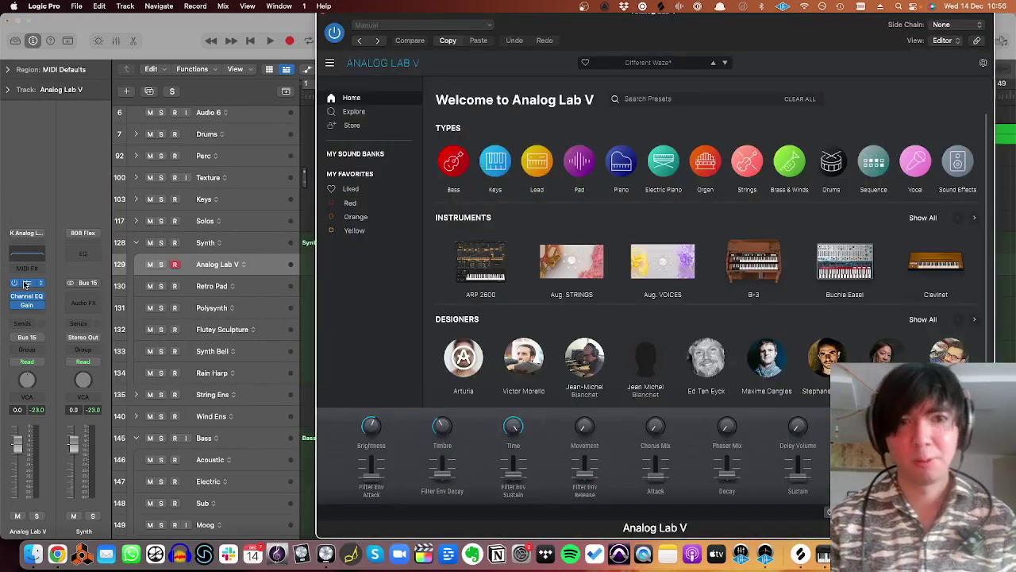
left_click(658, 101)
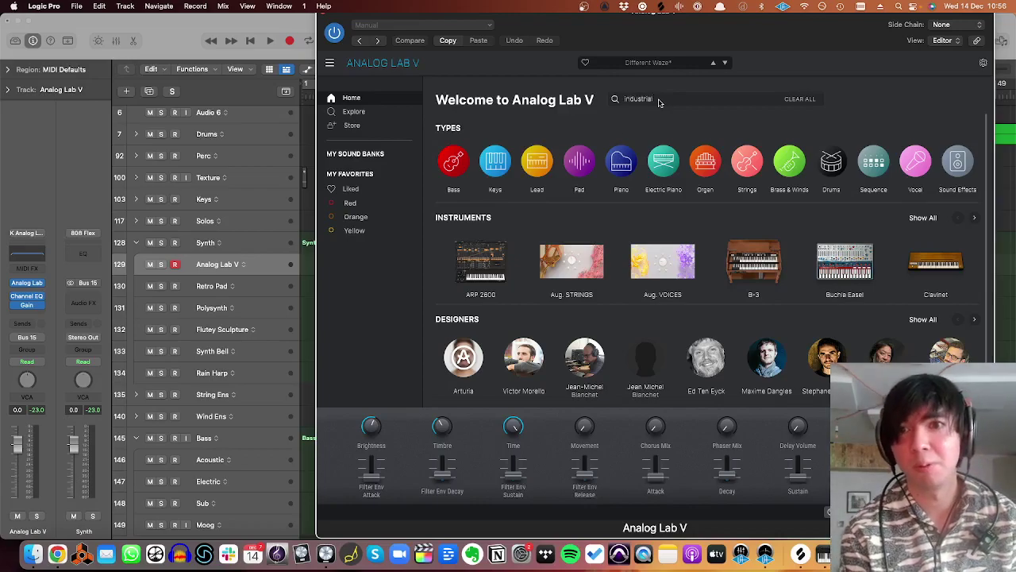
key("Return")
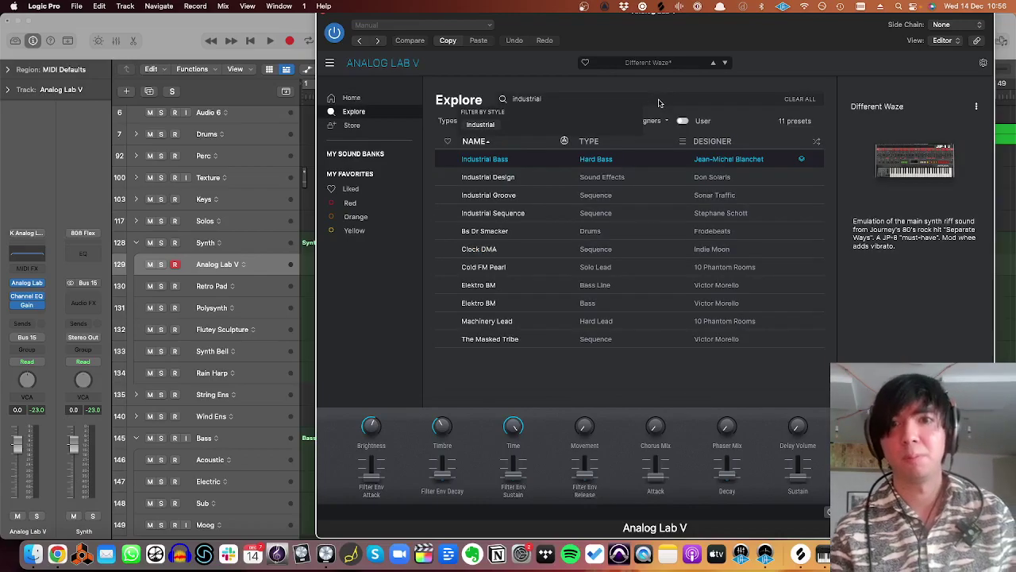
- Audition industrial presets such as Industrial Bass, Cold FM Pearl and Elektro BM on the Analog Lab V track
left_click(509, 159)
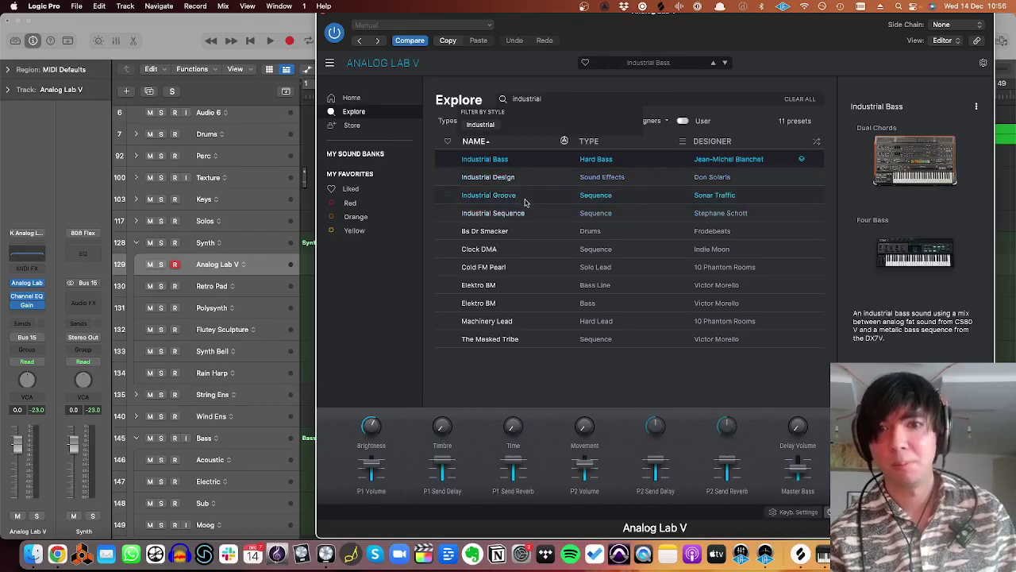
left_click(512, 264)
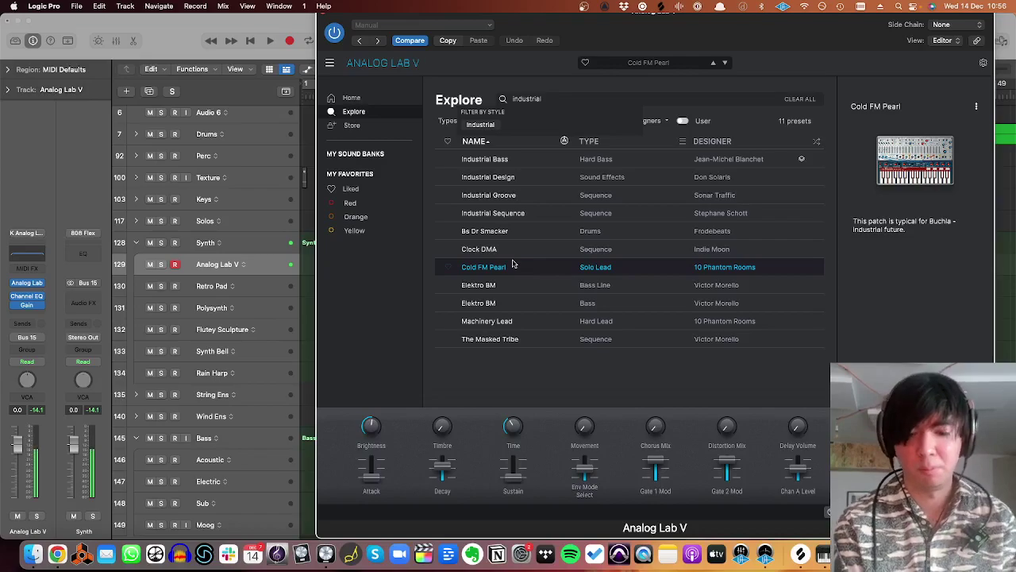
key("Down")
key("Down")
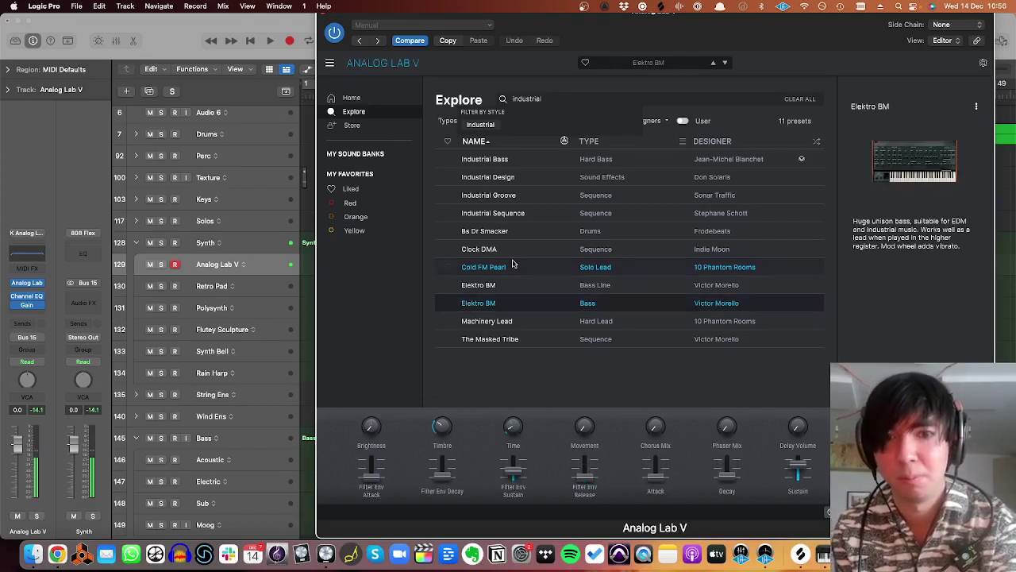
key("Up")
key("Up")
key("Up")
key("Up")
key("Down")
key("Up")
key("Up")
key("Up")
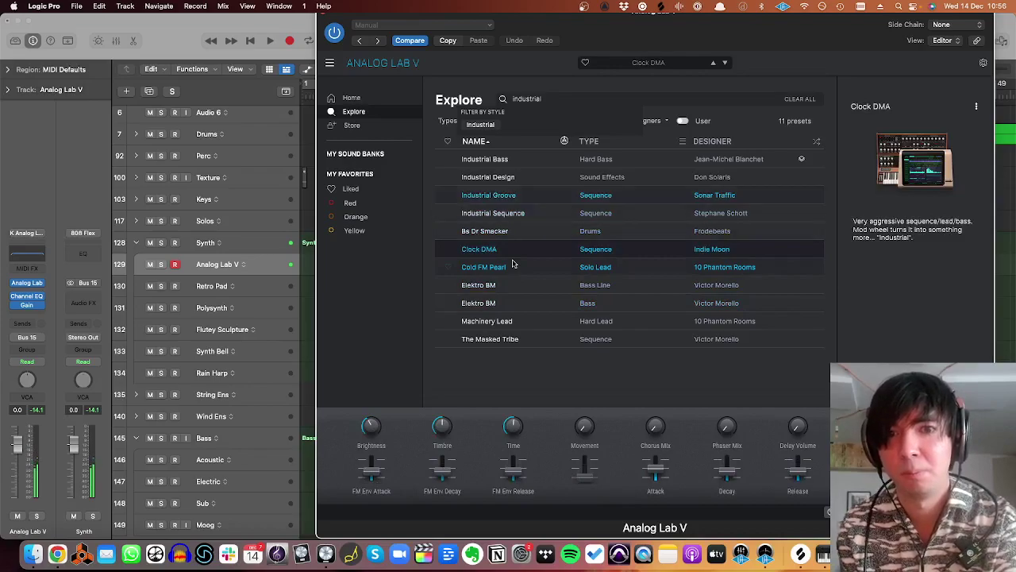
- Compare the Industrial Groove, Industrial Bass and Industrial Design presets, load Clock DMA and close the instrument window
key("Up")
key("Up")
key("Up")
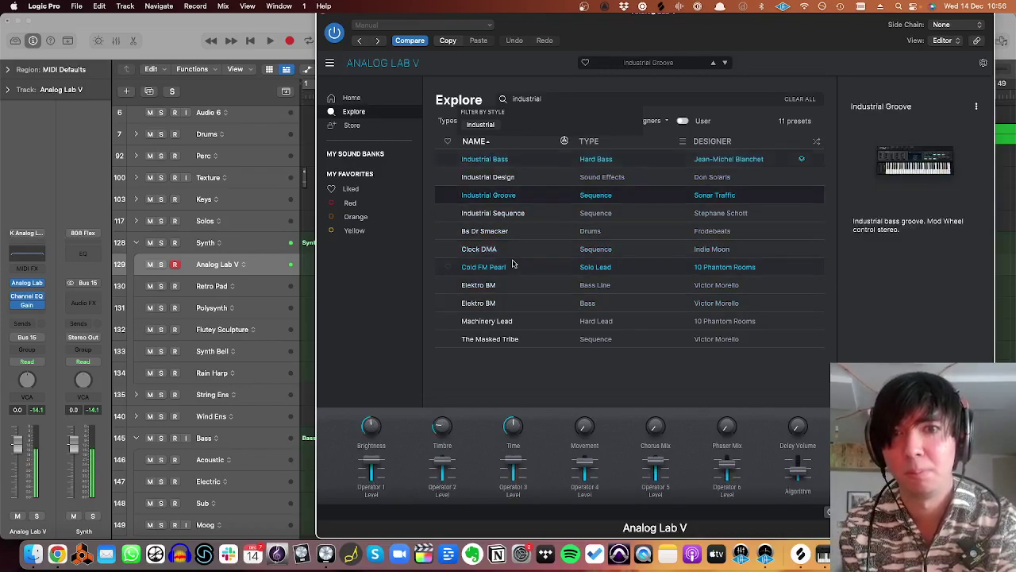
key("Up")
key("Up")
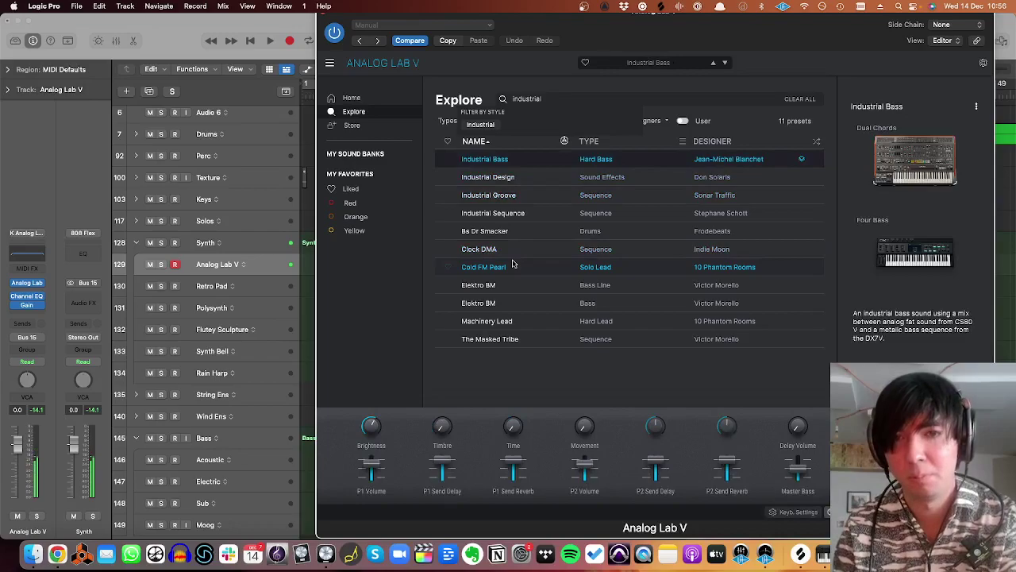
key("Down")
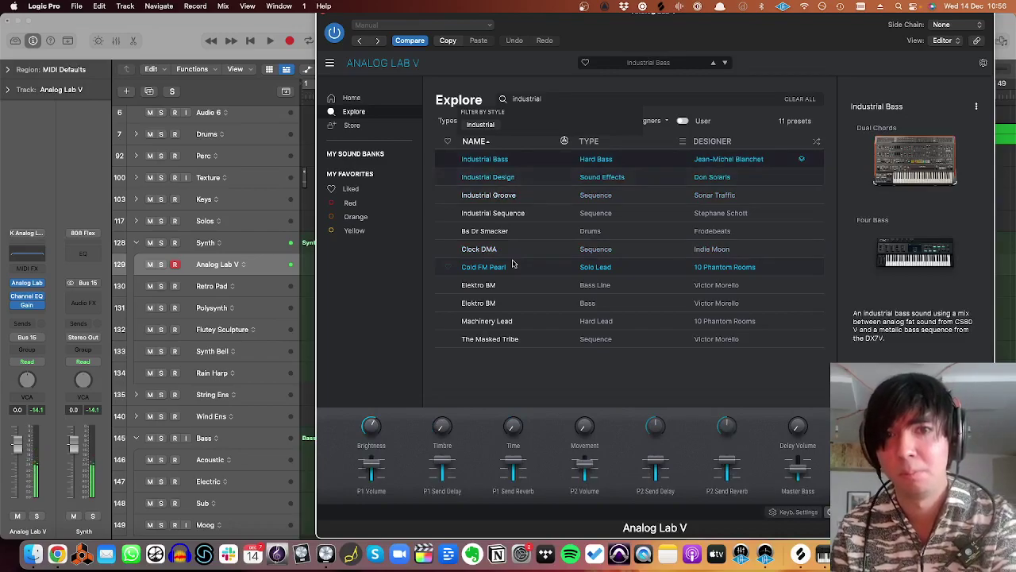
key("Down")
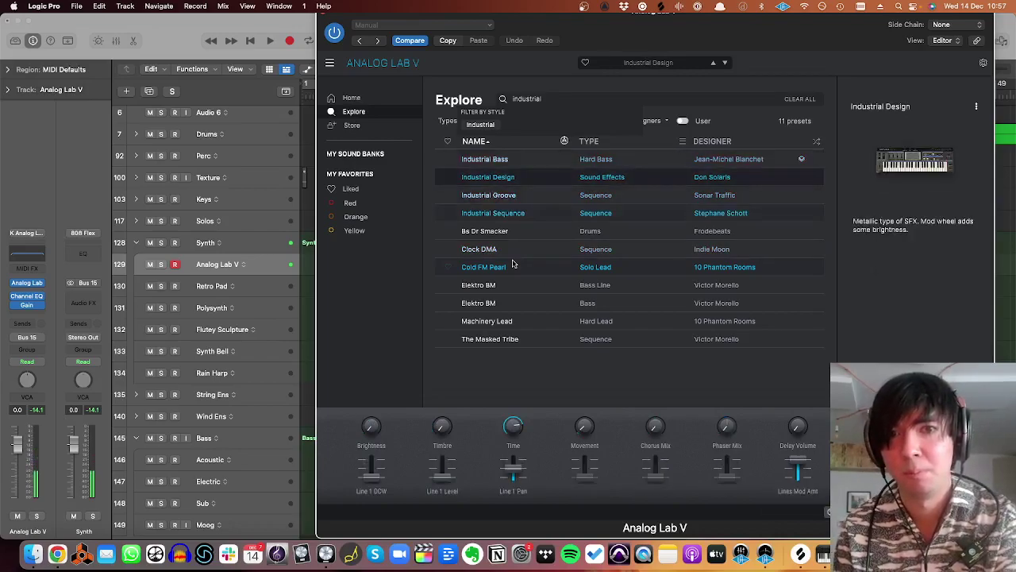
key("Down")
key("Down")
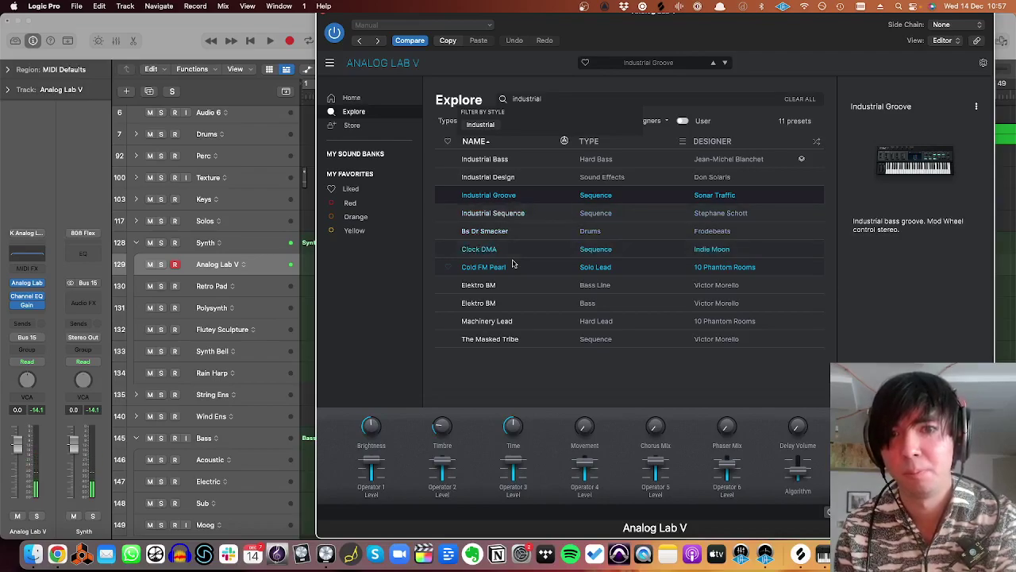
key("Up")
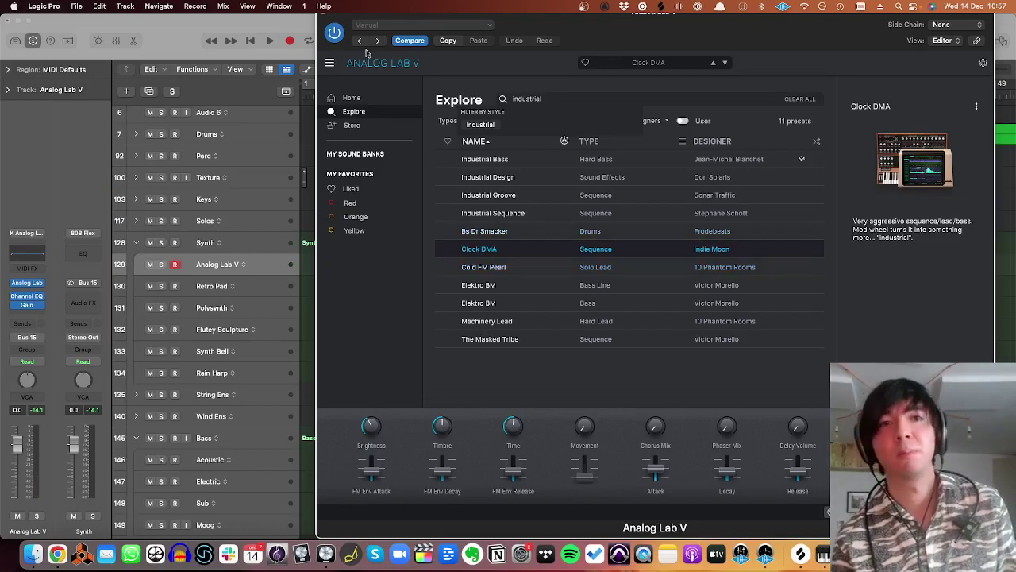
left_click(324, 14)
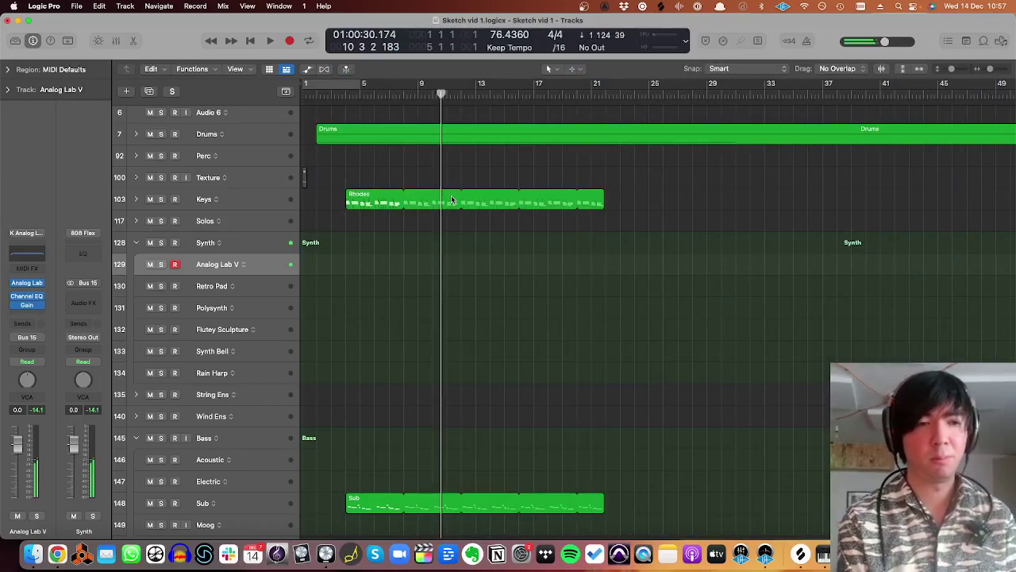
- Insert Soundtoys Decapitator after Gain on the Analog Lab V channel, adjust its drive with Punish on and close its window
left_click(32, 314)
type("dec")
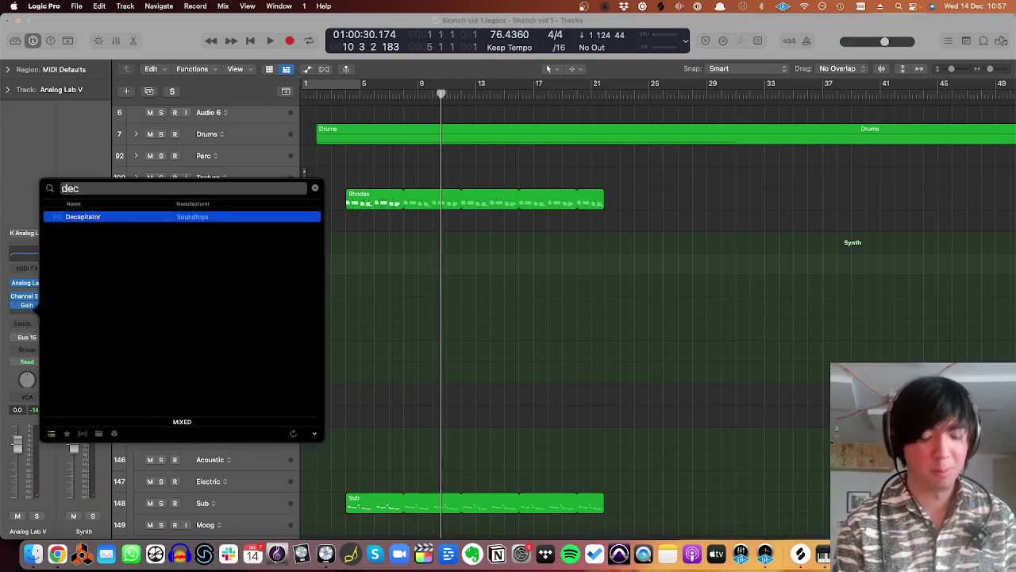
key("Return")
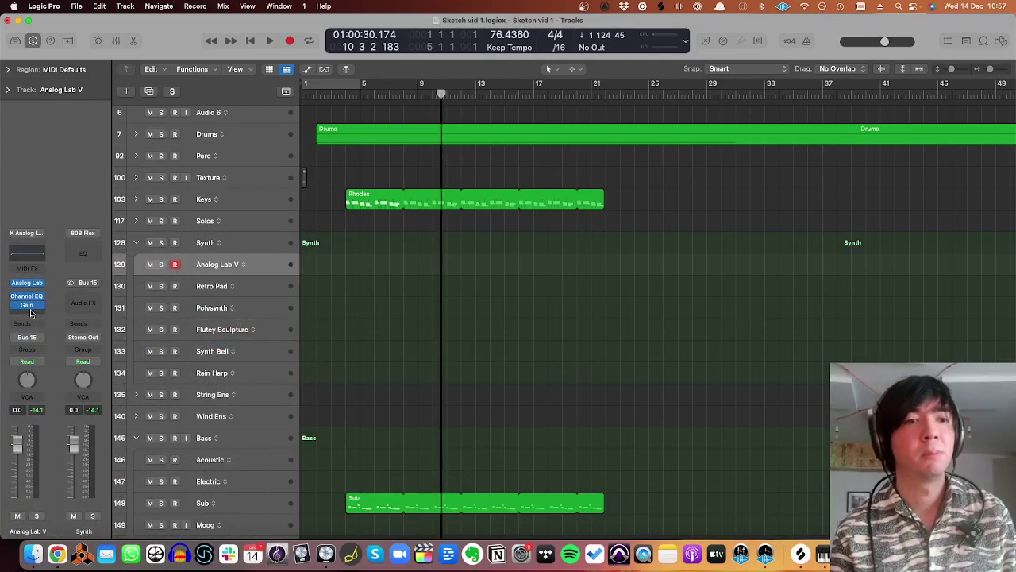
left_click_drag(380, 334, 402, 256)
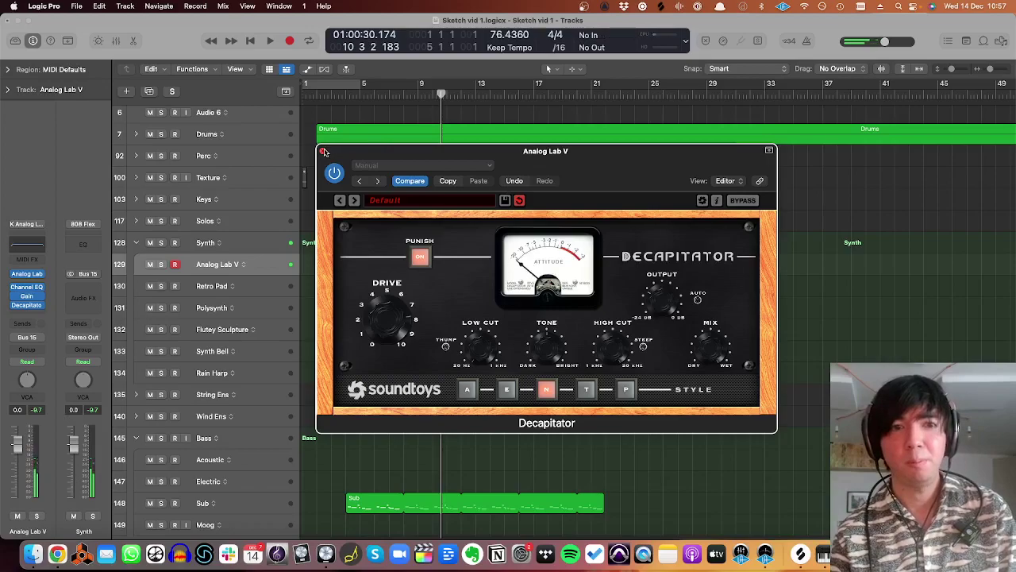
left_click(323, 151)
- Adjust the Release control of the Clock DMA preset in Analog Lab V and close the instrument window
key("v")
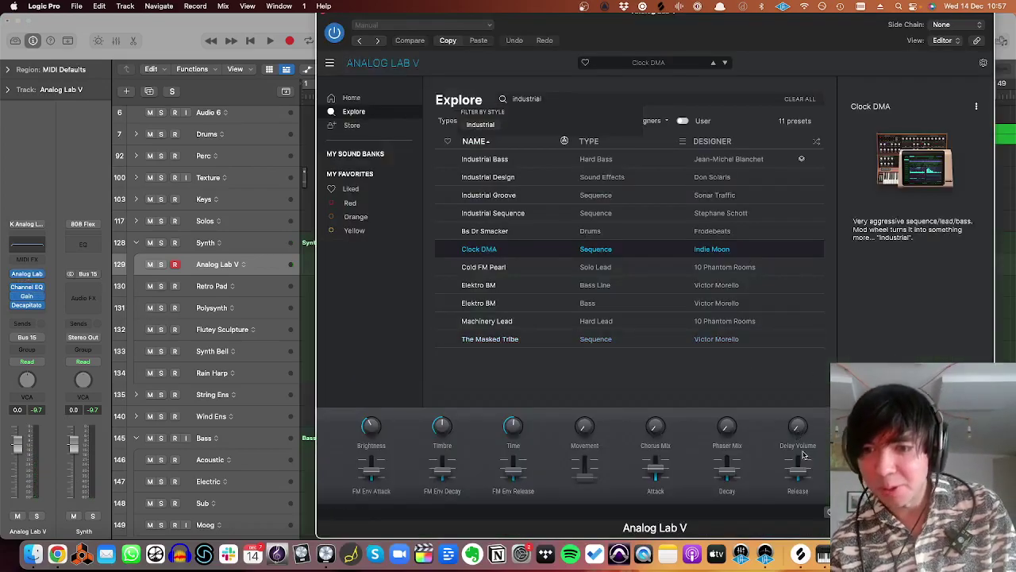
left_click_drag(800, 467, 800, 462)
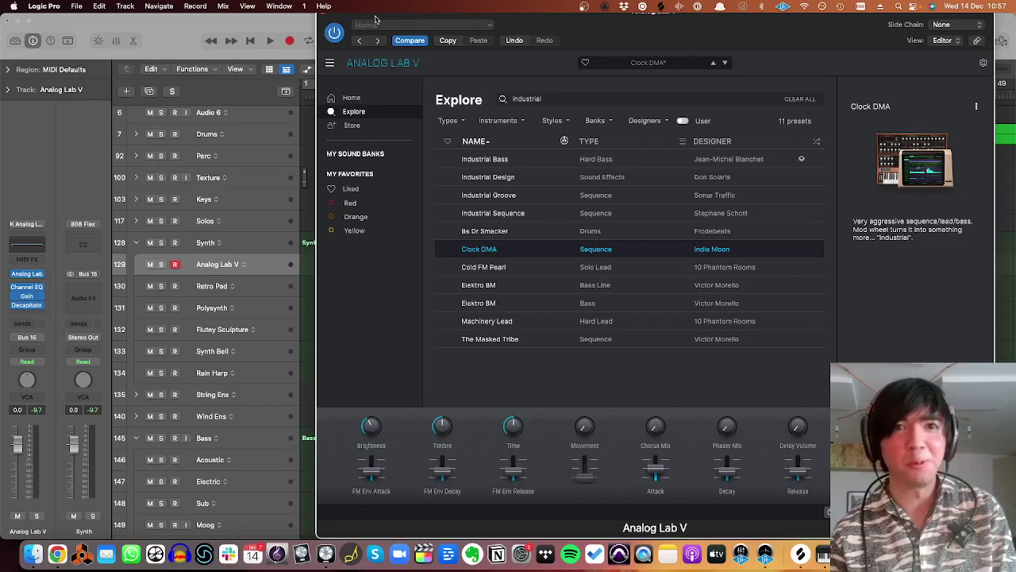
left_click_drag(375, 19, 377, 47)
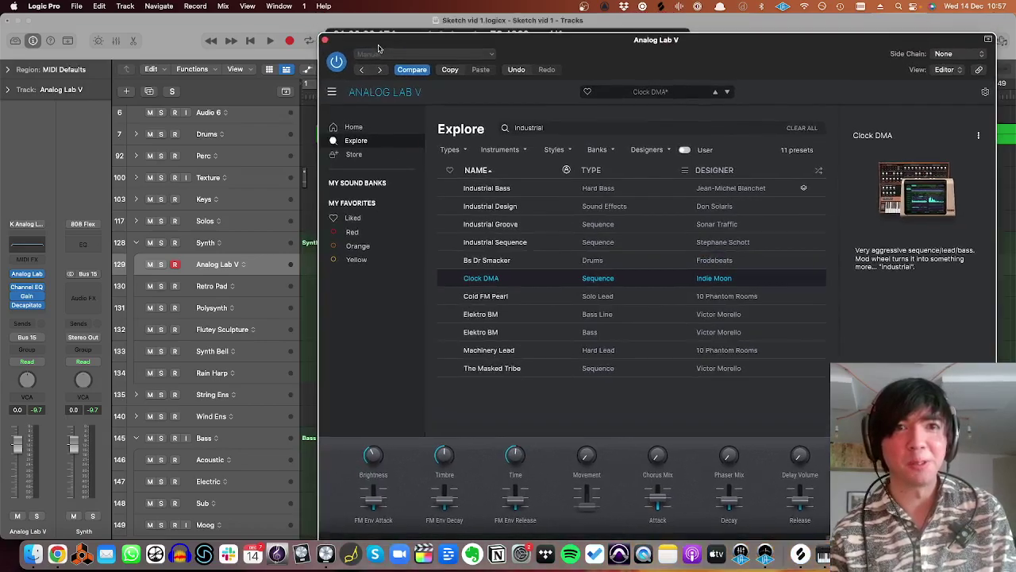
left_click(324, 39)
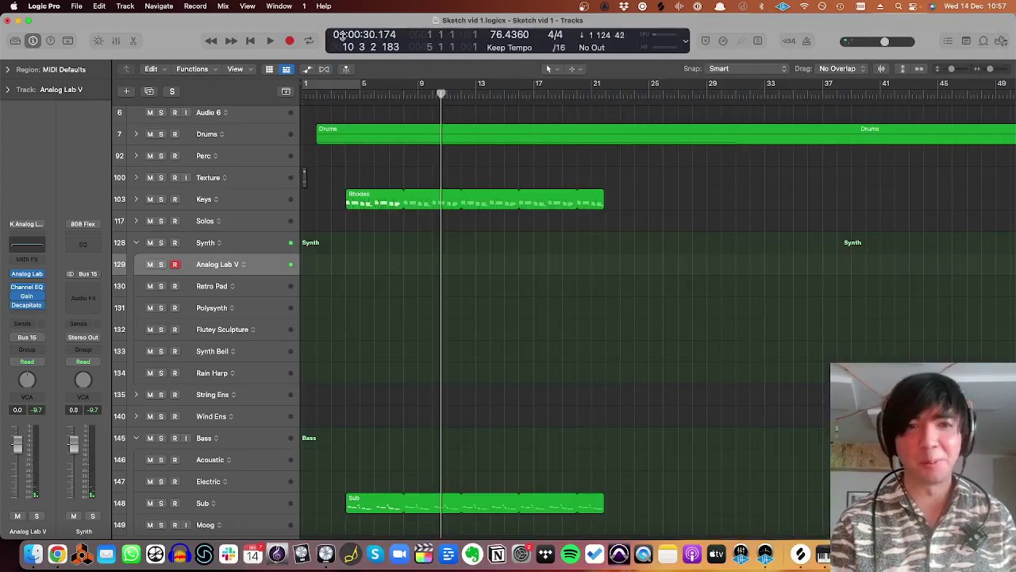
- Play the song from the start and again from bar 4 to rehearse the Analog Lab V part against it
key("Return")
key("space")
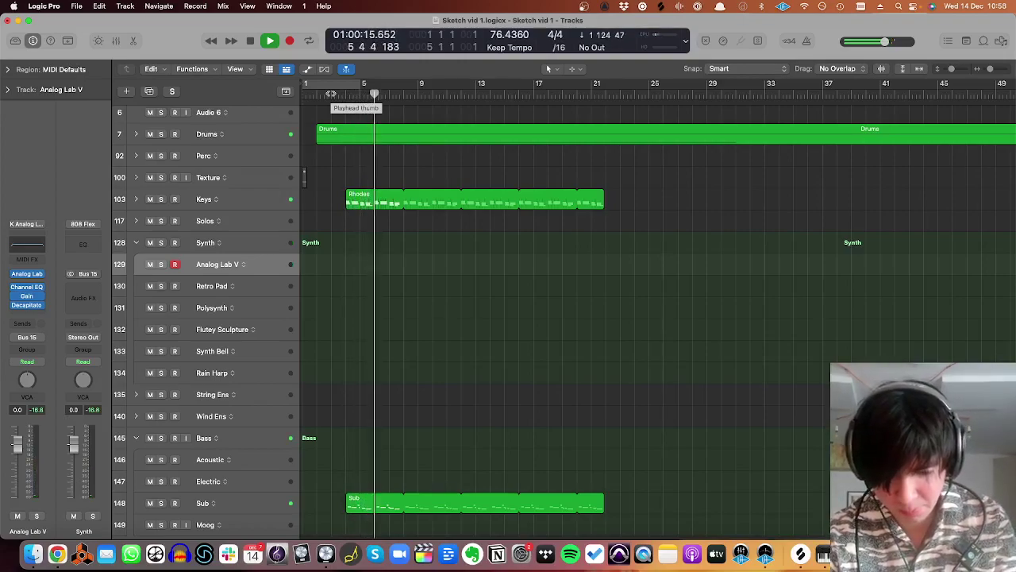
key("Return")
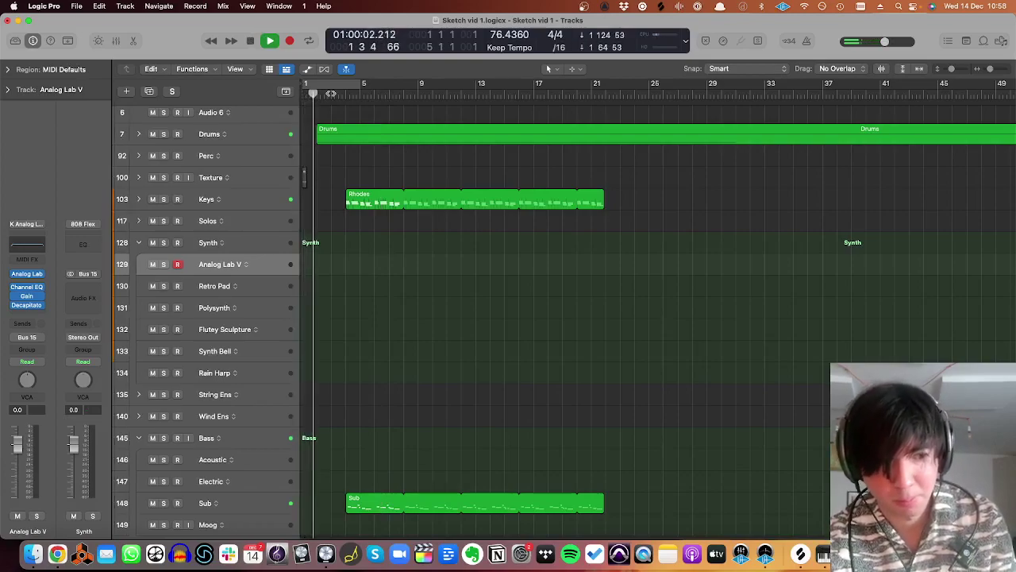
key("space")
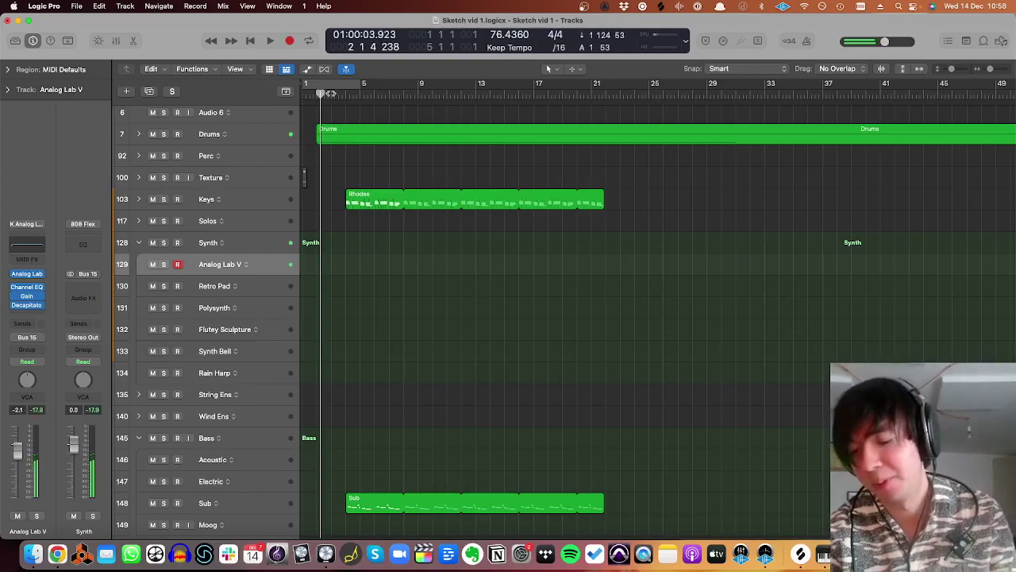
left_click(343, 95)
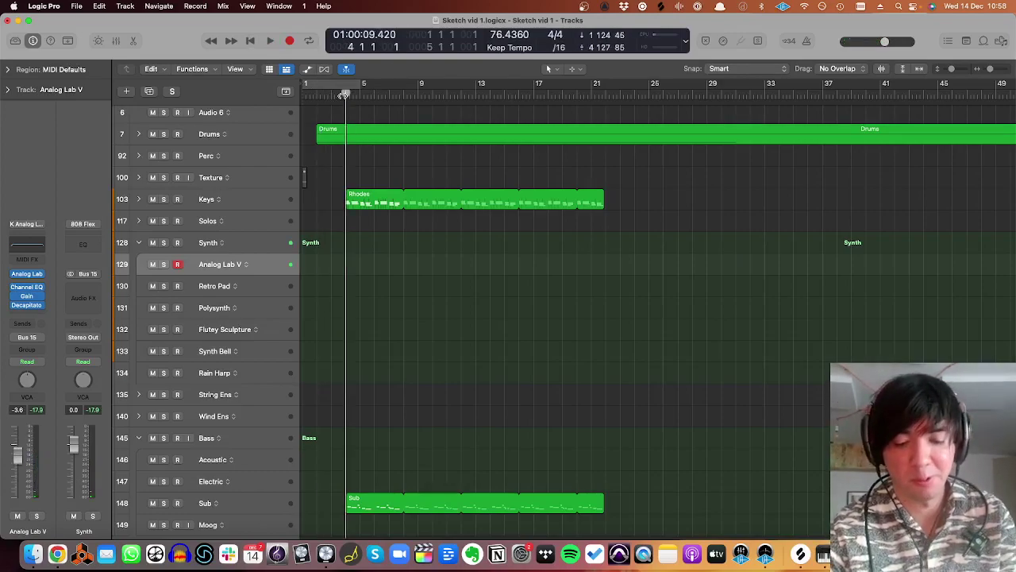
key("space")
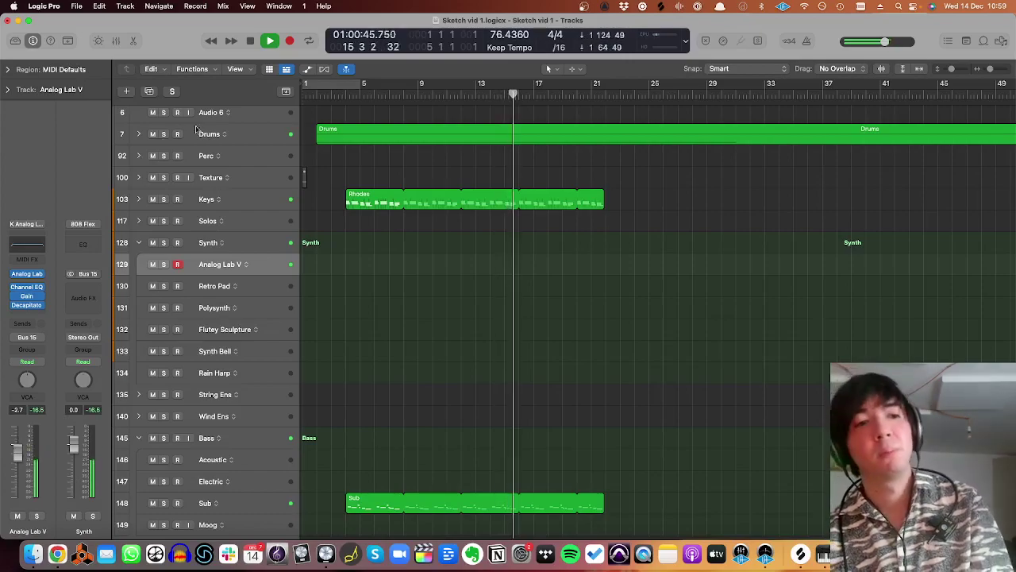
key("space")
- Set the Clock DMA preset's Brightness to 0.110, close the instrument window and try the sound against playback
key("v")
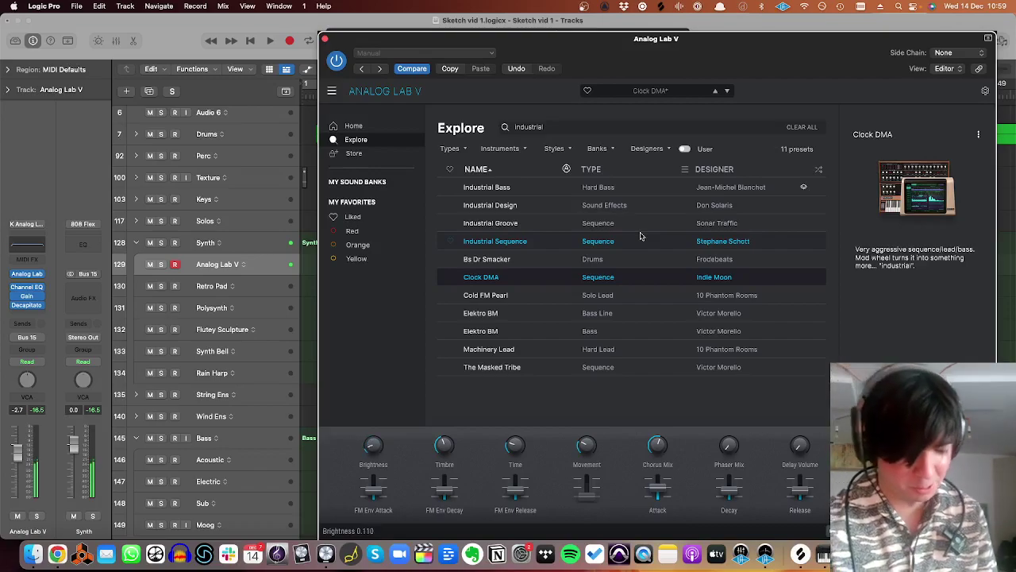
key("super+w")
key("space")
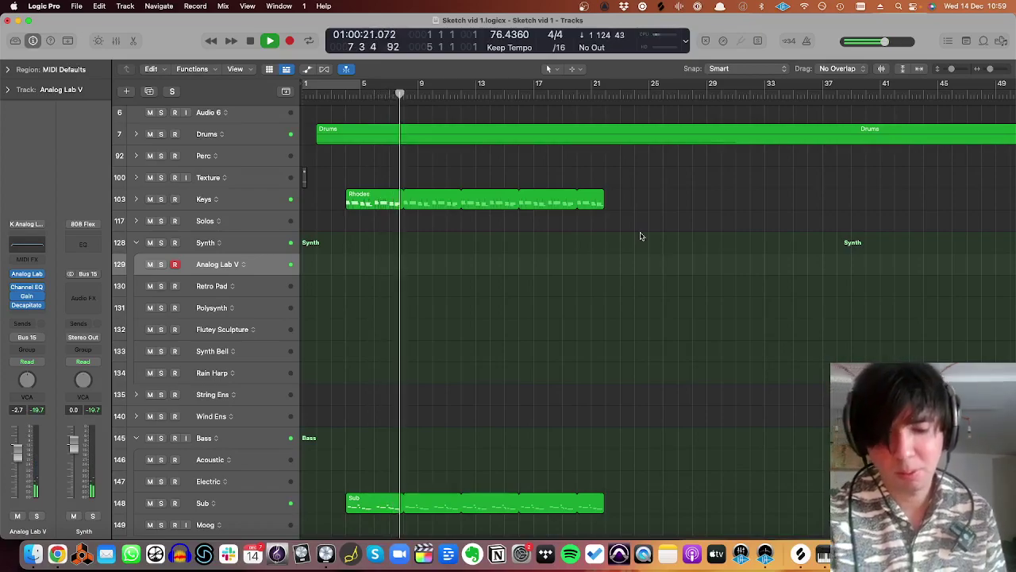
key("space")
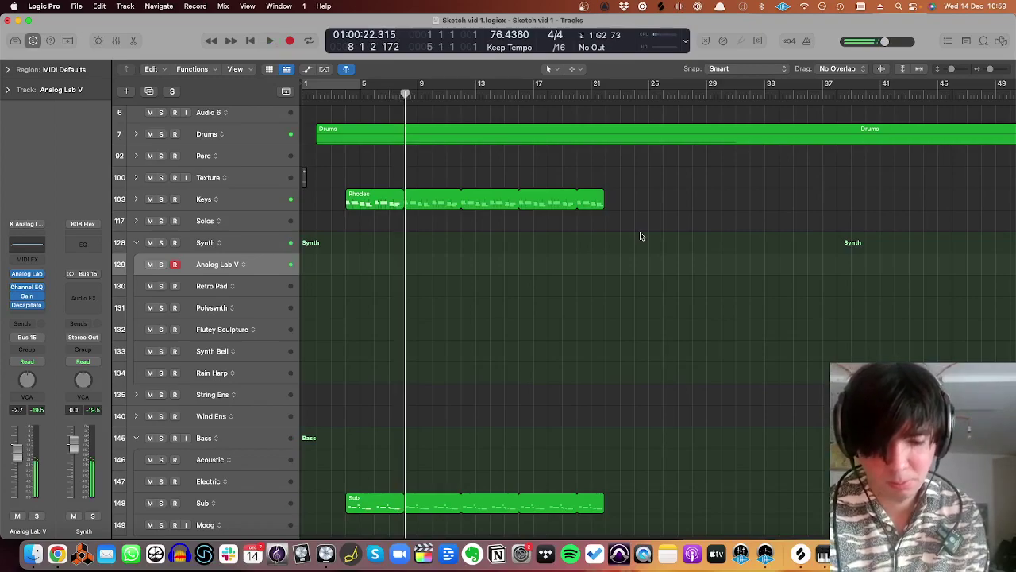
- Perform the synth part over playback and capture it as a MIDI region on the Analog Lab V track from bar 4
key("shift+space")
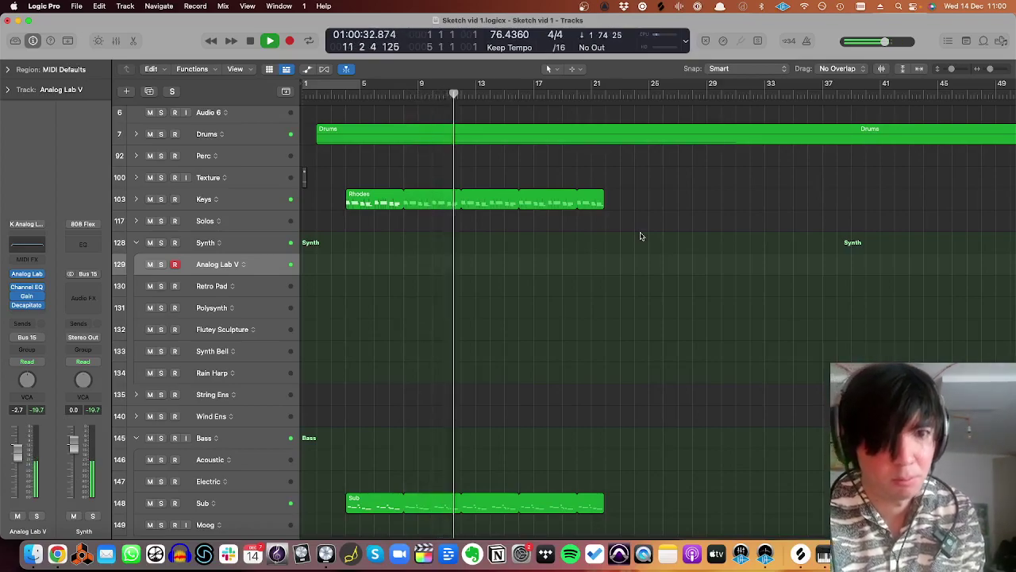
key("space")
key("shift+r")
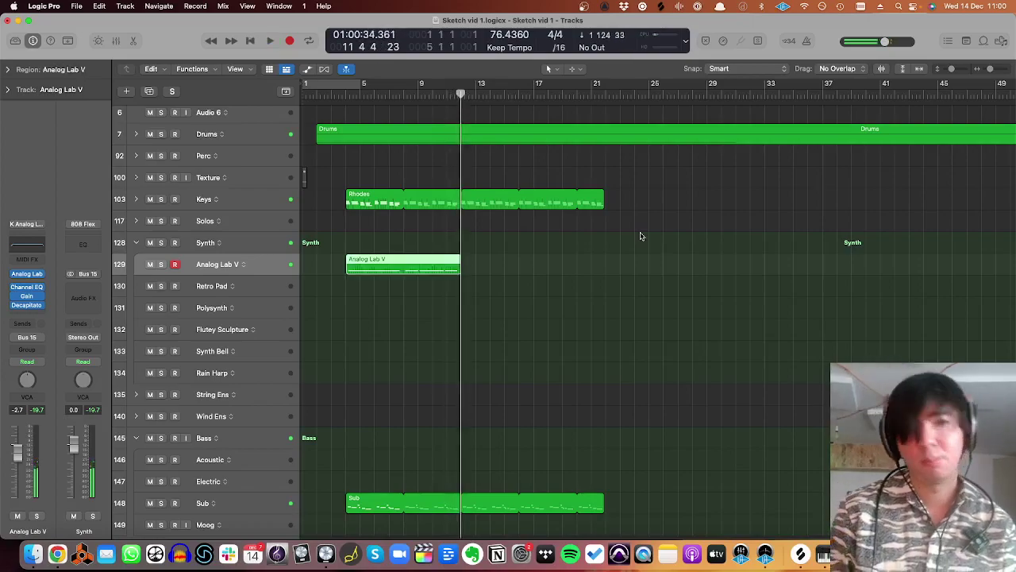
- Play back the captured Analog Lab V region from bar 4
double_click(348, 95)
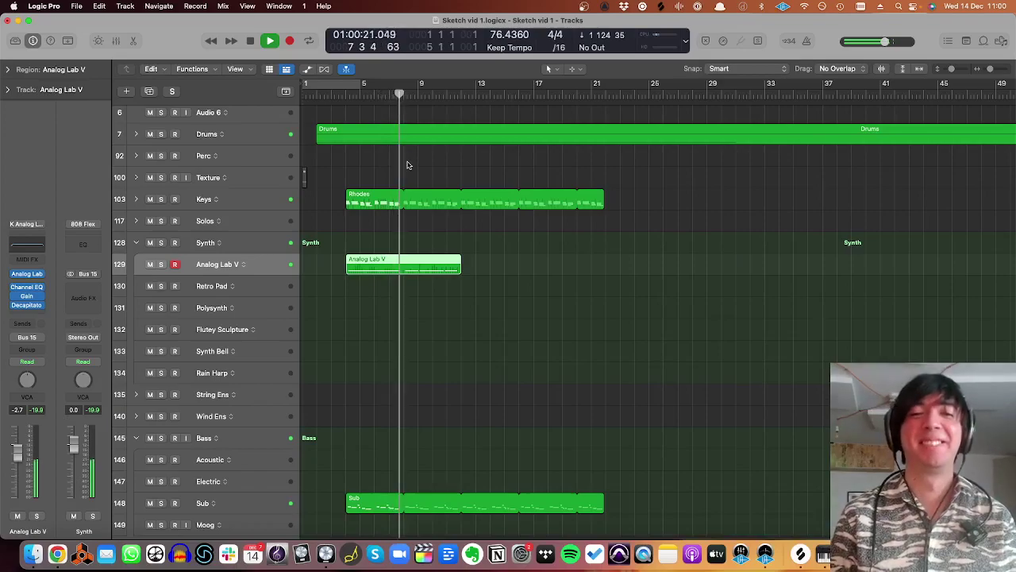
key("space")
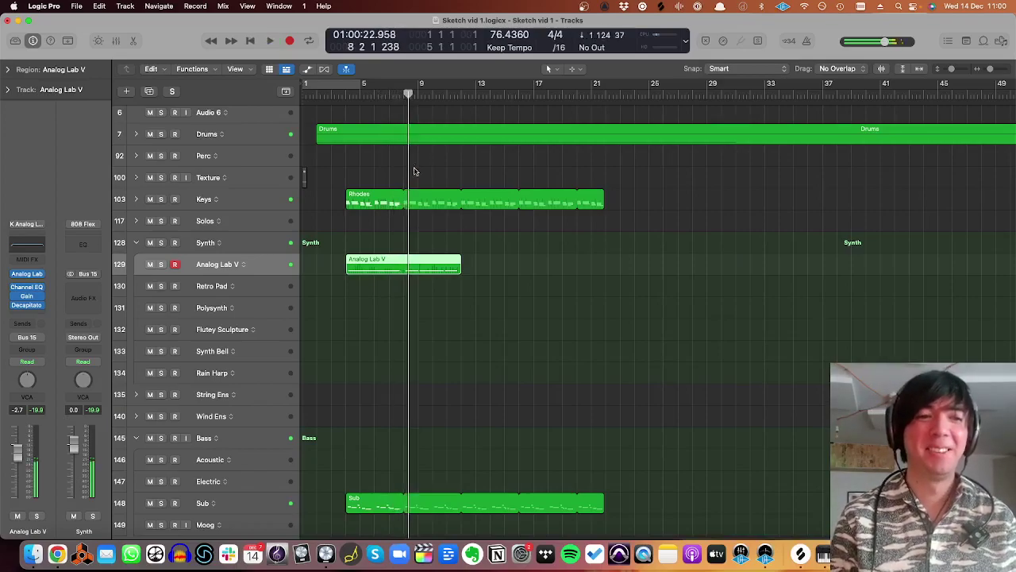
- View the Analog Lab V settings, check the recording in OBS Studio, then return to Logic Pro and close the instrument window
left_click(28, 273)
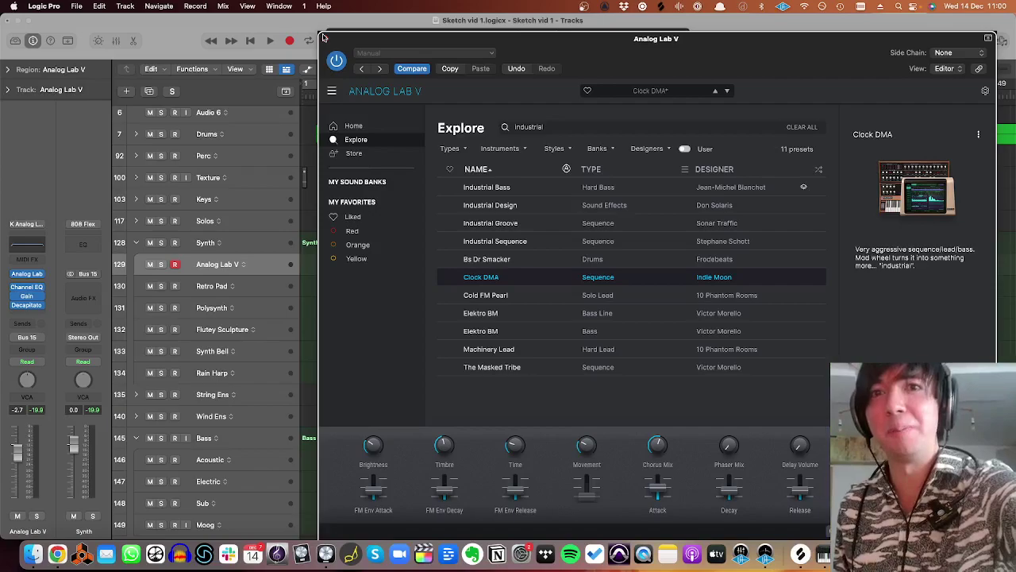
key("super+Tab")
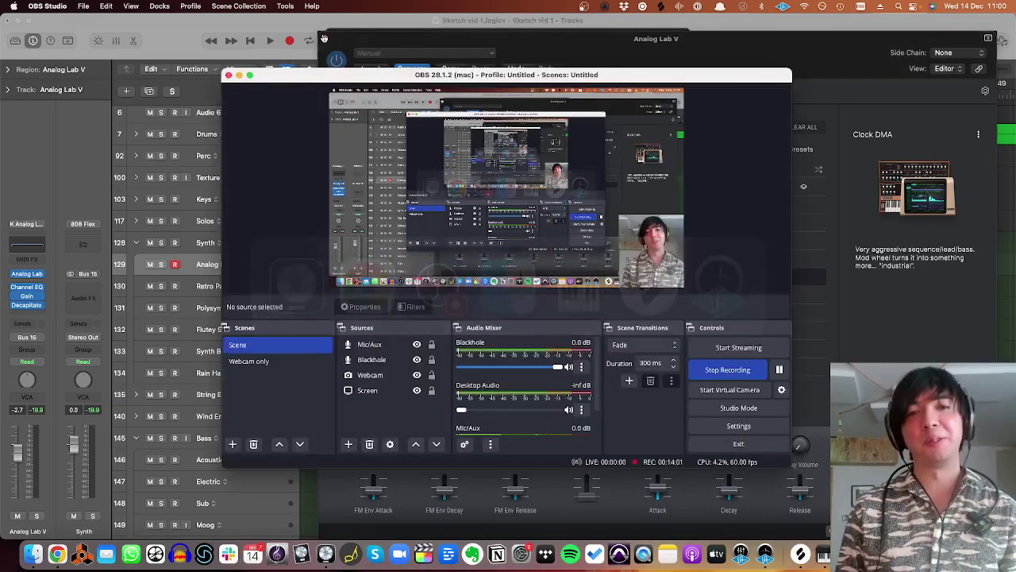
key("super+Tab")
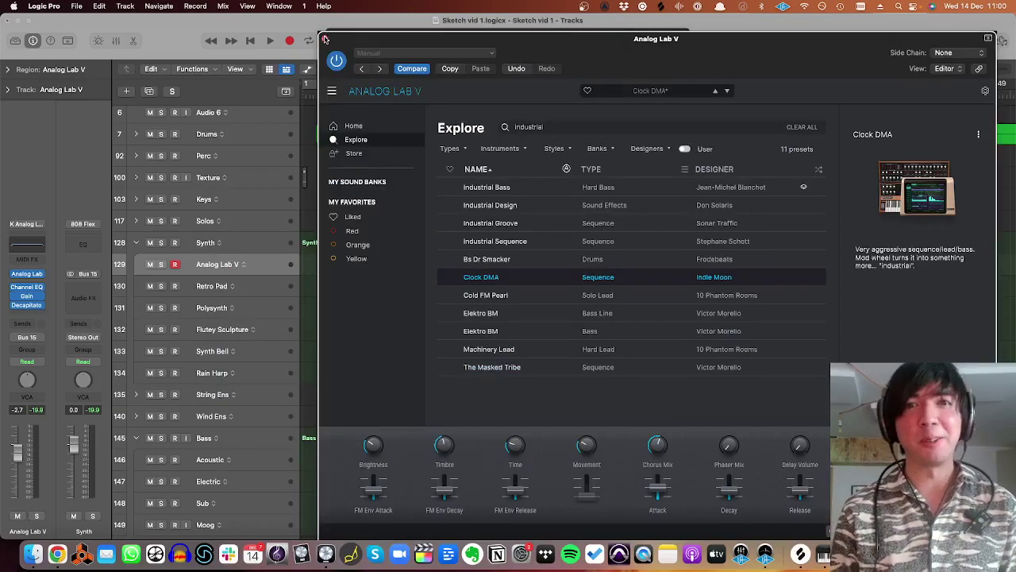
left_click(325, 39)
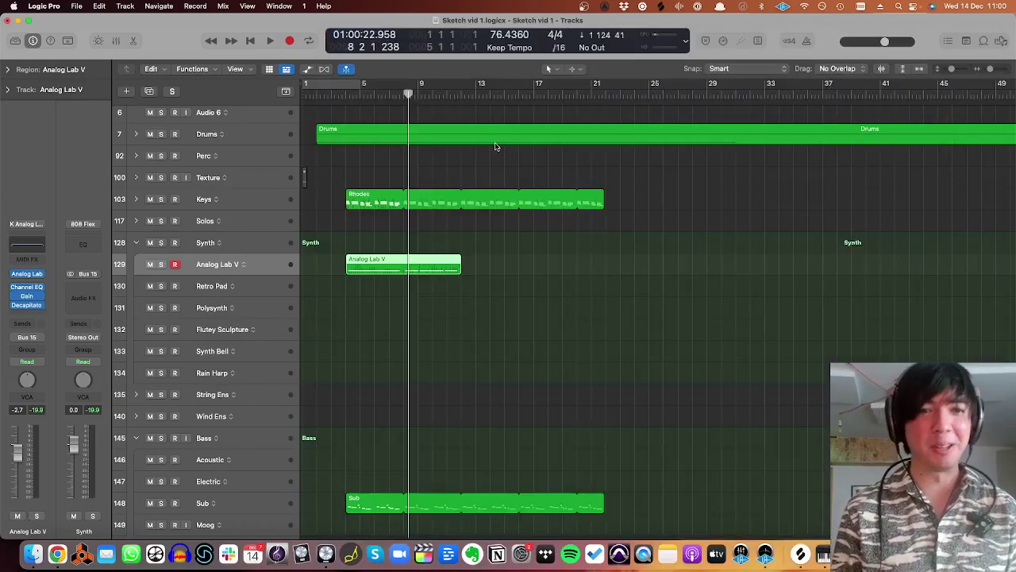
- Examine the Rhodes and Analog Lab V regions up close and play from beat 4 of bar 3 to check the synth's entry
scroll(495, 145, "up", 2)
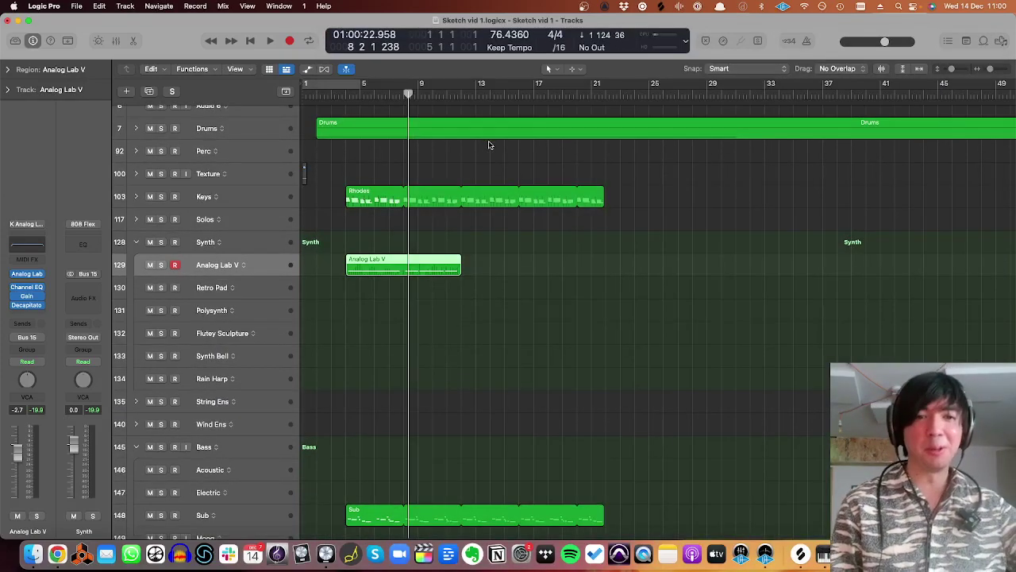
key("super+Down")
key("super+Down")
key("super+Down")
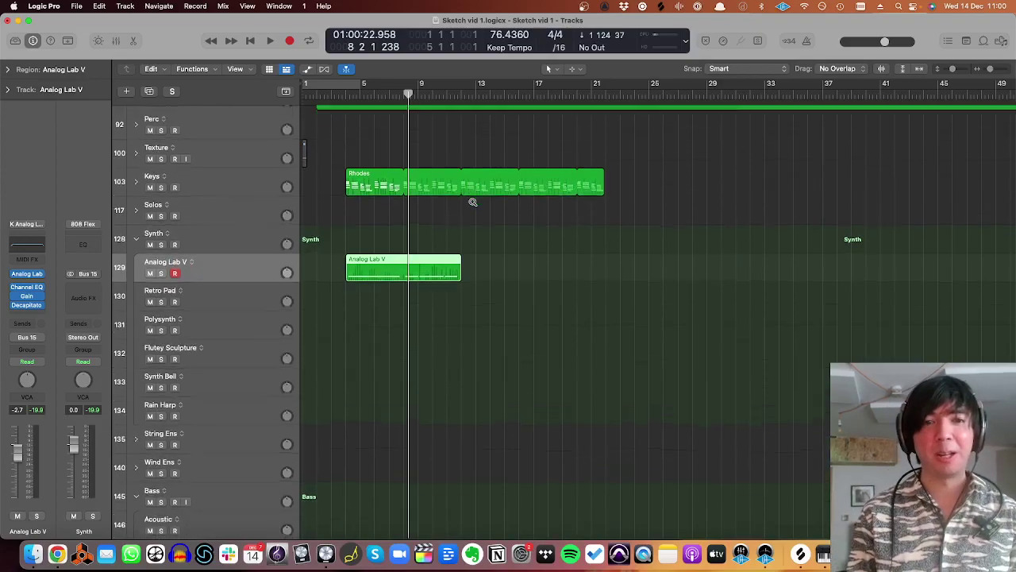
key("super+Right")
key("super+Down")
key("super+Down")
key("super+Down")
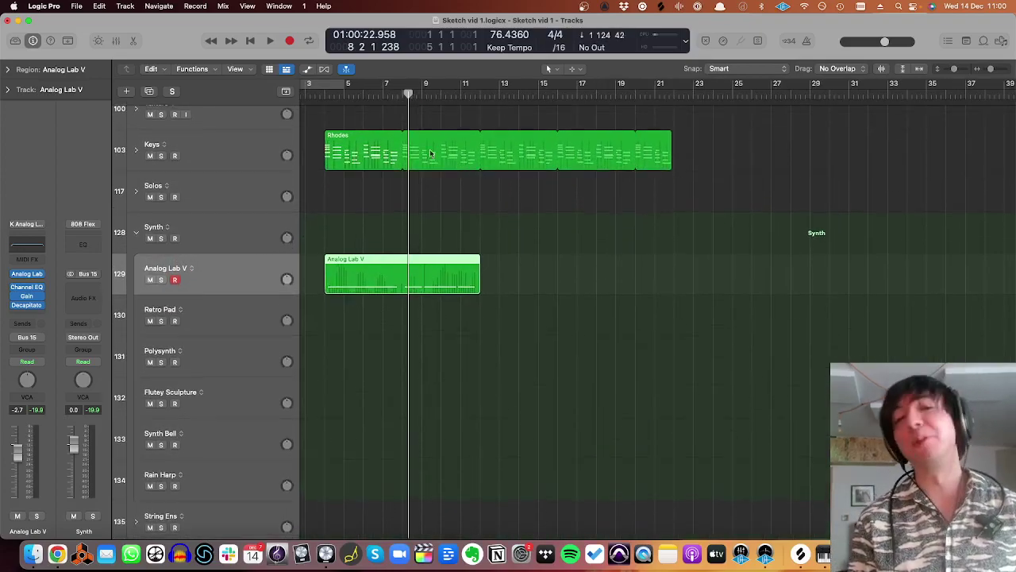
left_click(320, 98)
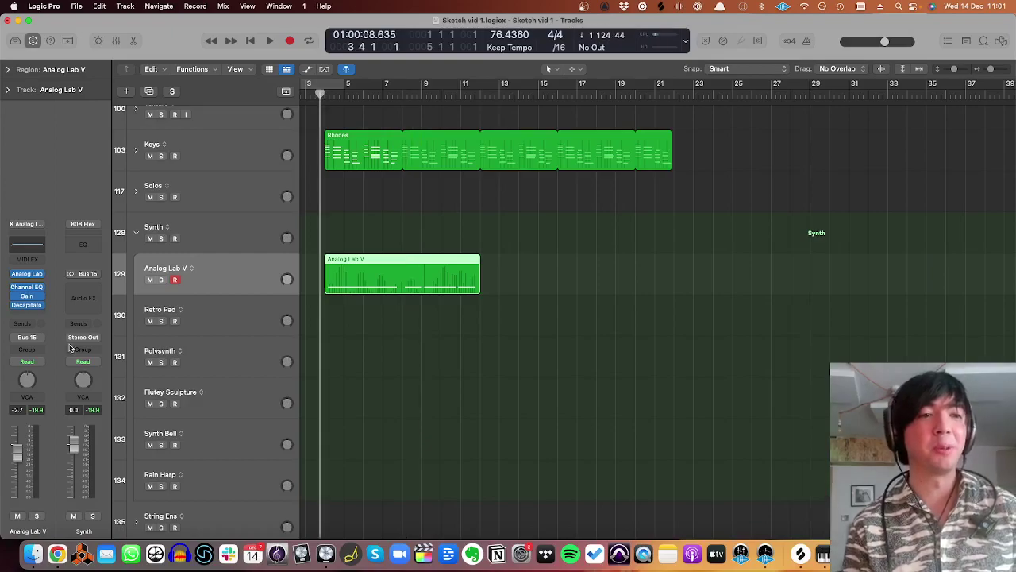
key("space")
key("super+Up")
key("super+Up")
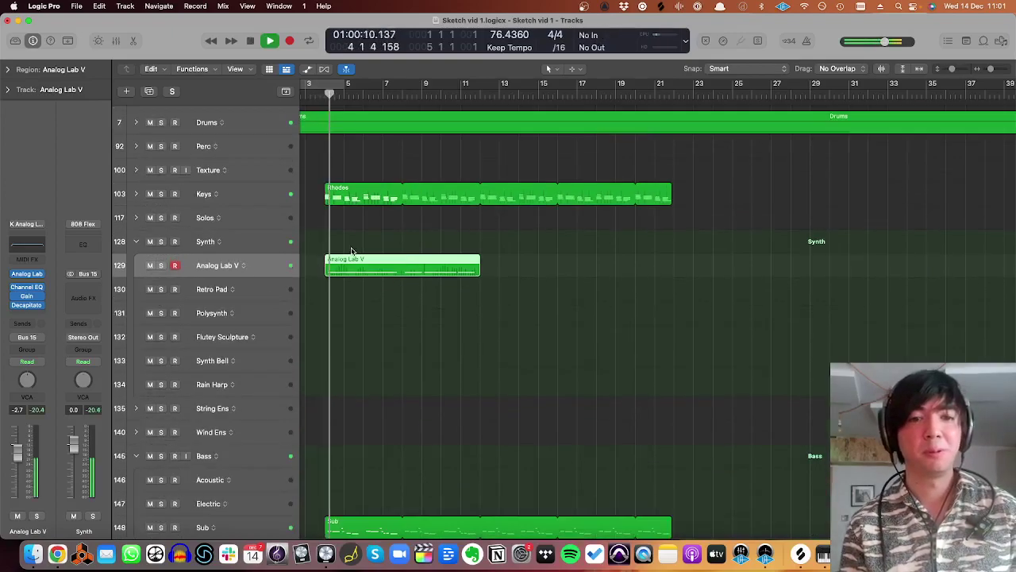
key("super+Right")
key("space")
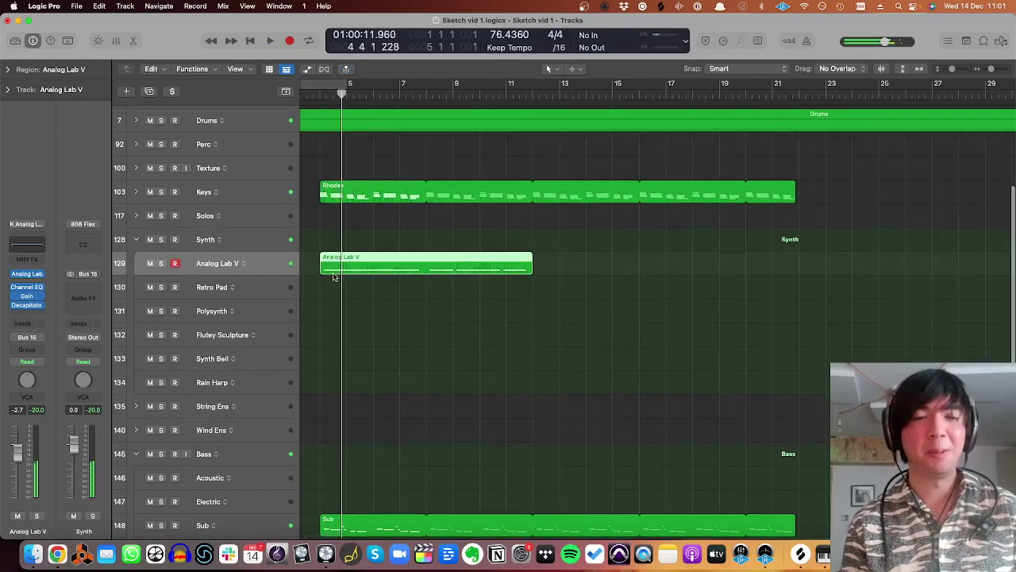
- Move the first note of the Analog Lab V region to the start of bar 4 in the Piano Roll
double_click(333, 274)
scroll(305, 354, "left", 4)
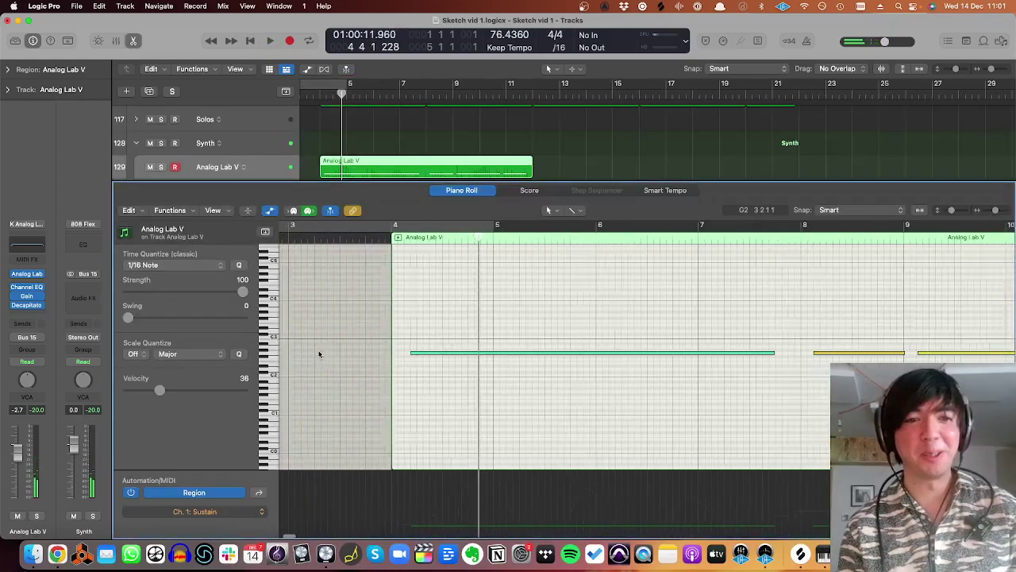
left_click_drag(433, 351, 412, 352)
- Close the Piano Roll and play from beat 4 of bar 3 to check the synth's corrected entry
left_click(315, 95)
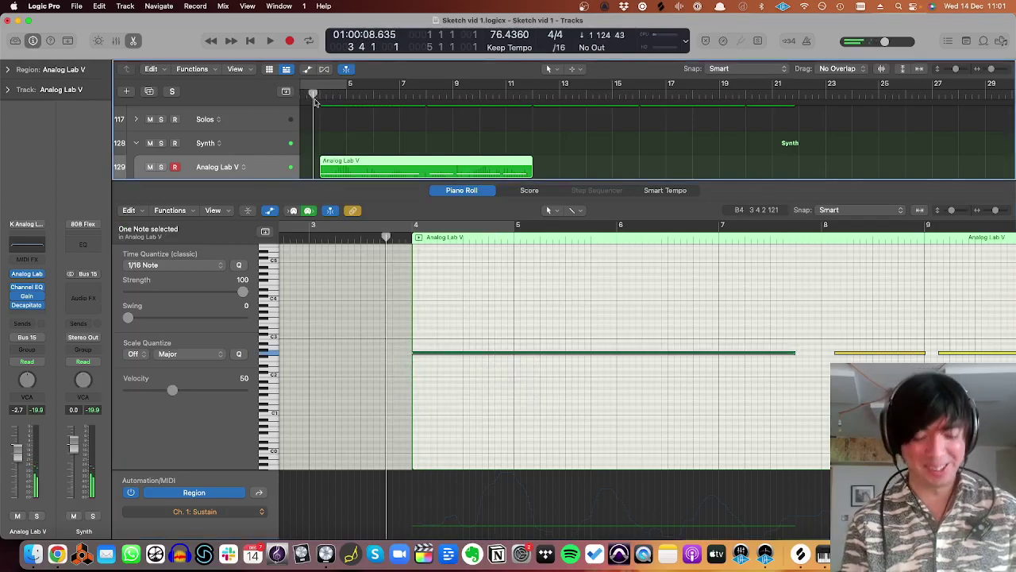
key("p")
key("space")
key("z")
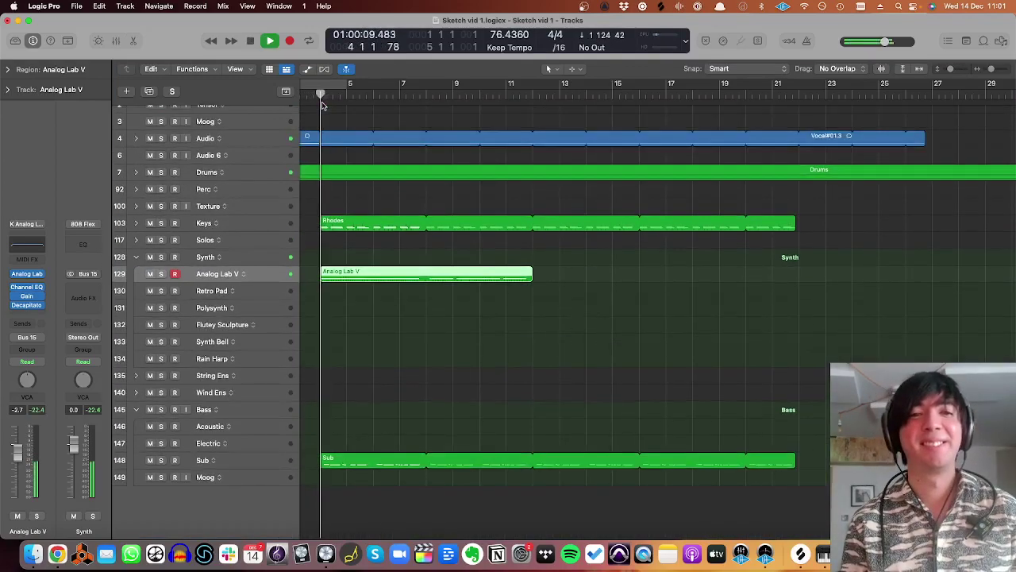
scroll(322, 106, "up", 3)
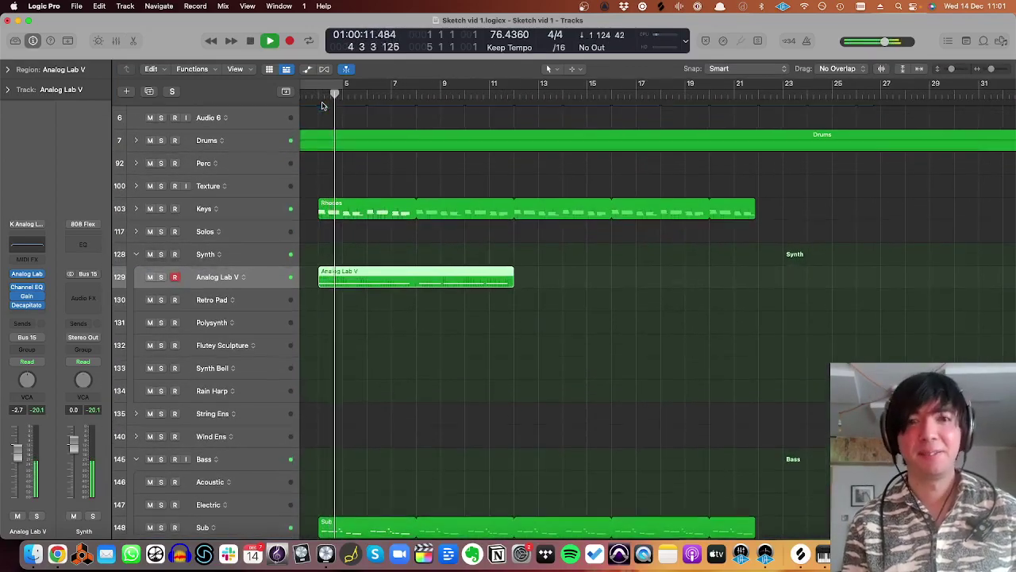
scroll(310, 148, "down", 3)
scroll(310, 149, "down", 2)
key("space")
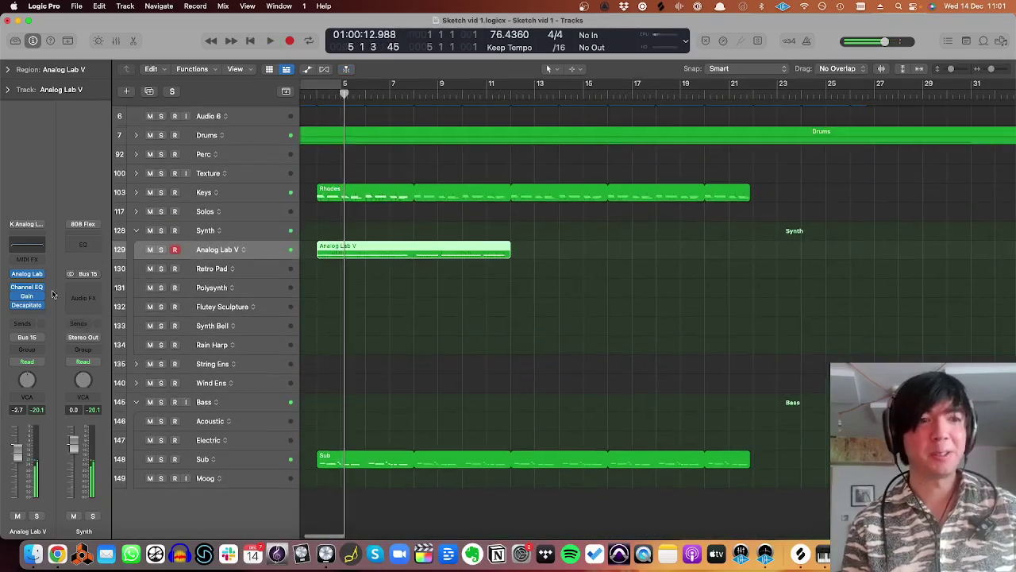
- Insert a Compressor after Decapitator on the Analog Lab V channel and switch its model to Vintage FET
left_click(40, 265)
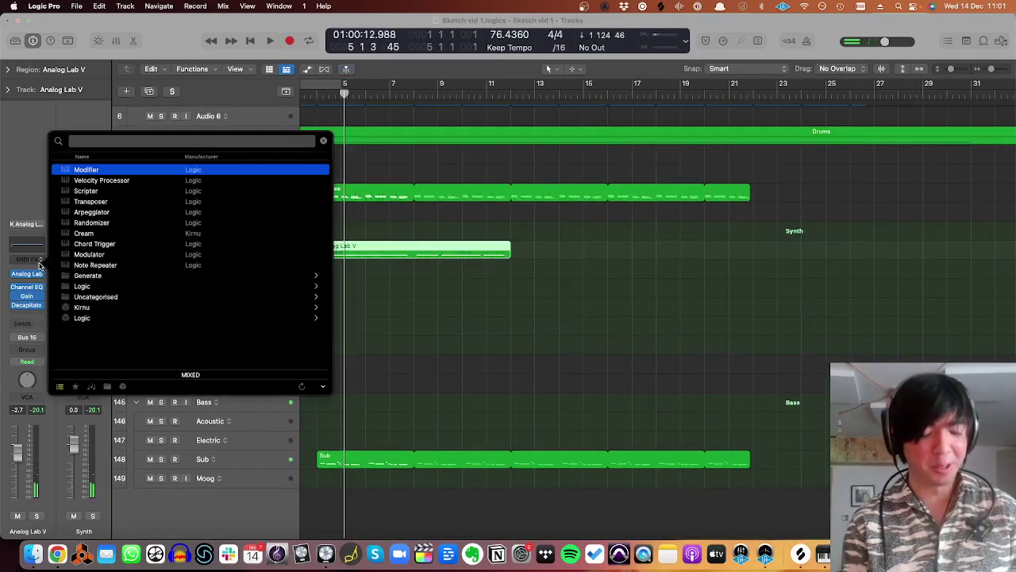
type("comp")
key("Escape")
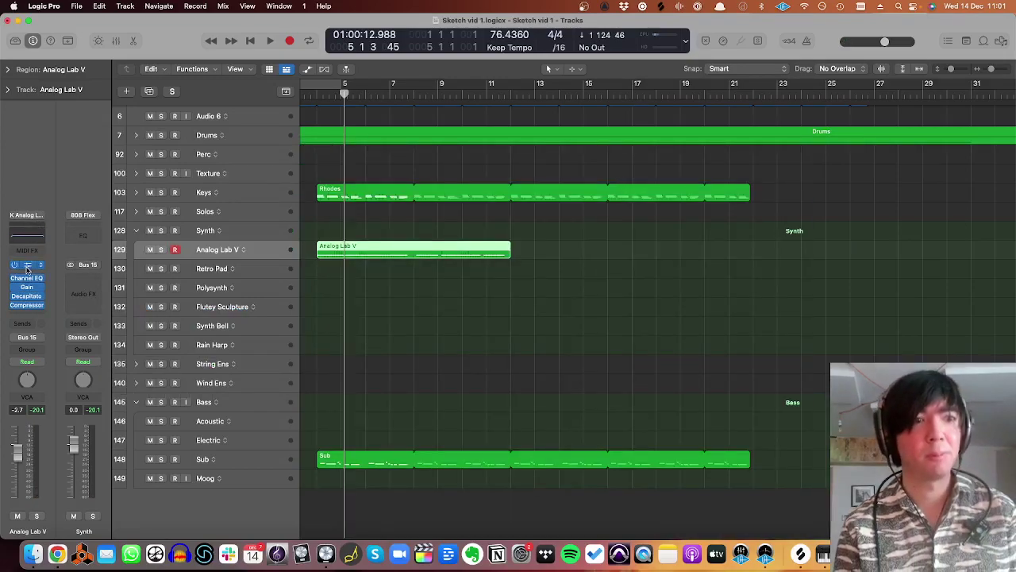
left_click(27, 306)
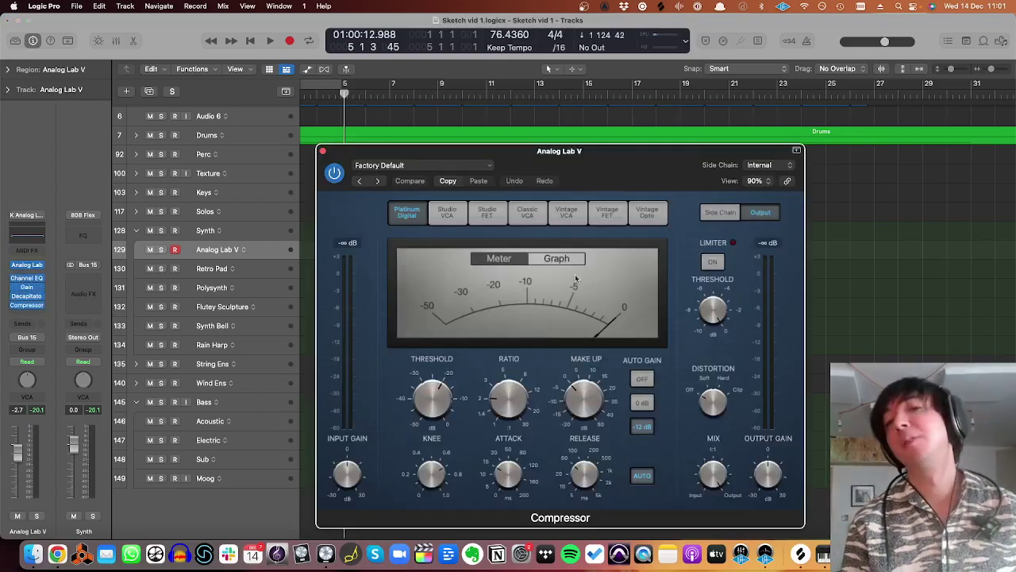
left_click(607, 212)
left_click_drag(378, 151, 513, 147)
scroll(297, 484, "up", 3)
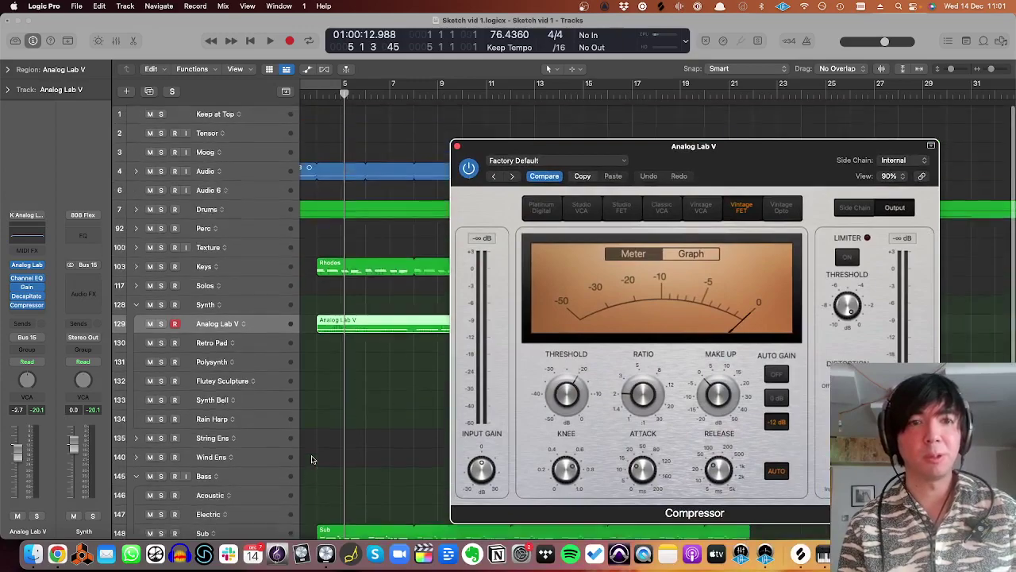
- Identify the Drums track's bus and set the Analog Lab V Compressor's side chain to Bus 8
left_click(254, 209)
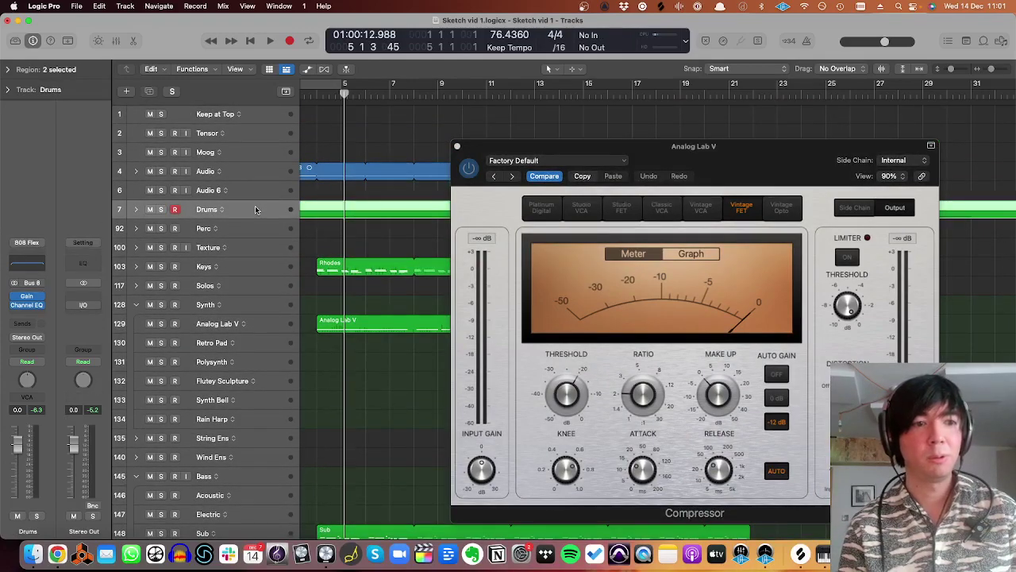
left_click(893, 160)
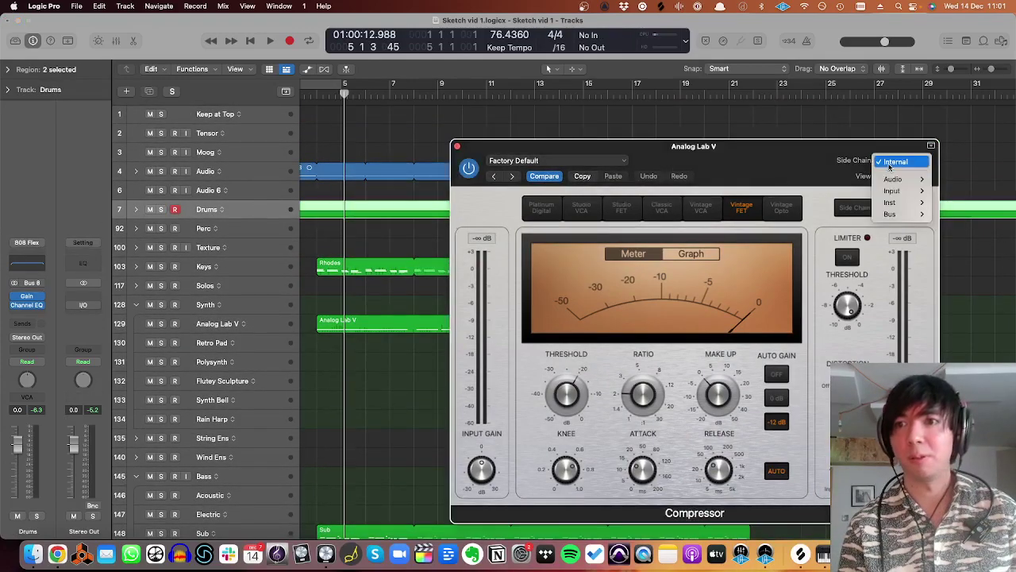
mouse_move(895, 213)
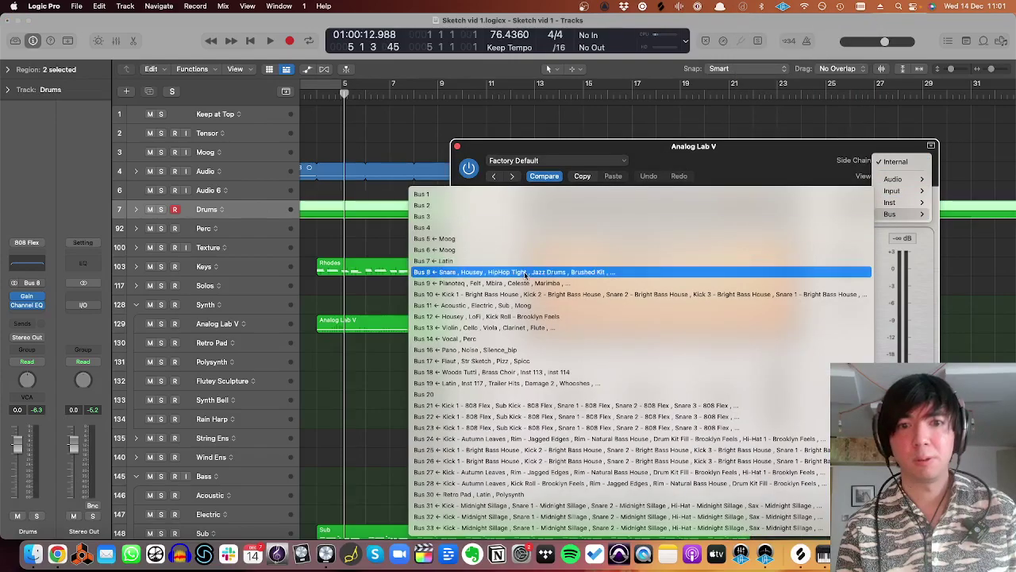
left_click(475, 265)
- During playback, raise the Compressor's ratio, lower its threshold and make-up gain, turn off auto release, and close the plug-in
key("space")
mouse_move(651, 397)
left_click_drag(651, 397, 630, 365)
left_click_drag(703, 381, 692, 418)
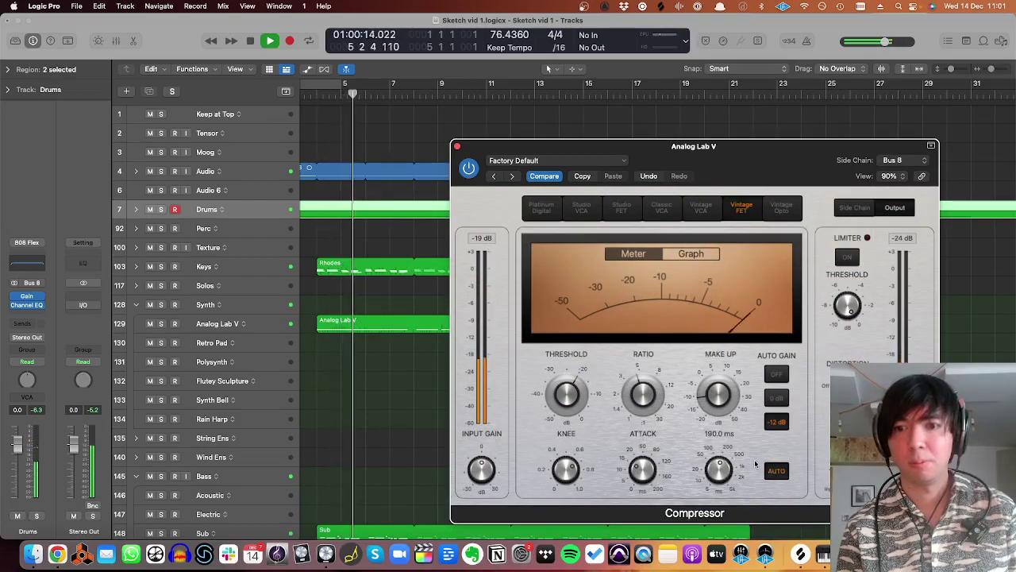
mouse_move(716, 399)
mouse_move(564, 451)
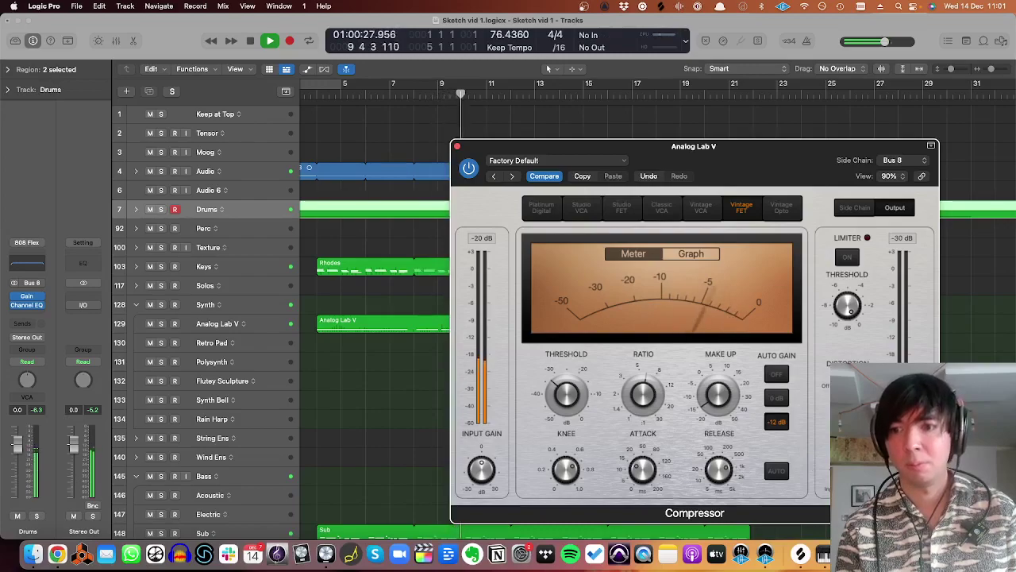
left_click(456, 146)
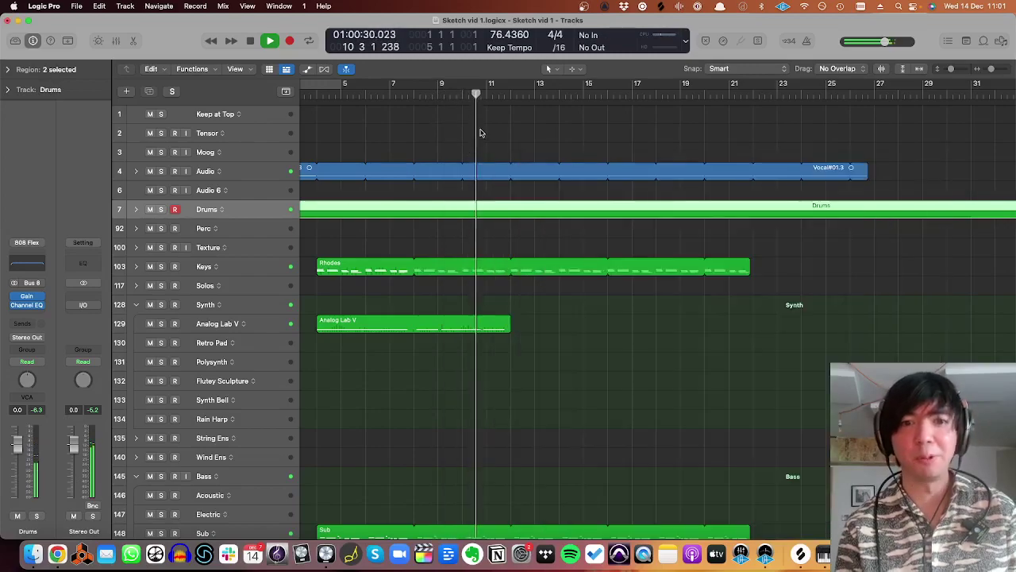
- Split the Analog Lab V region at bar 8 and play from there to hear its second half
left_click(421, 94)
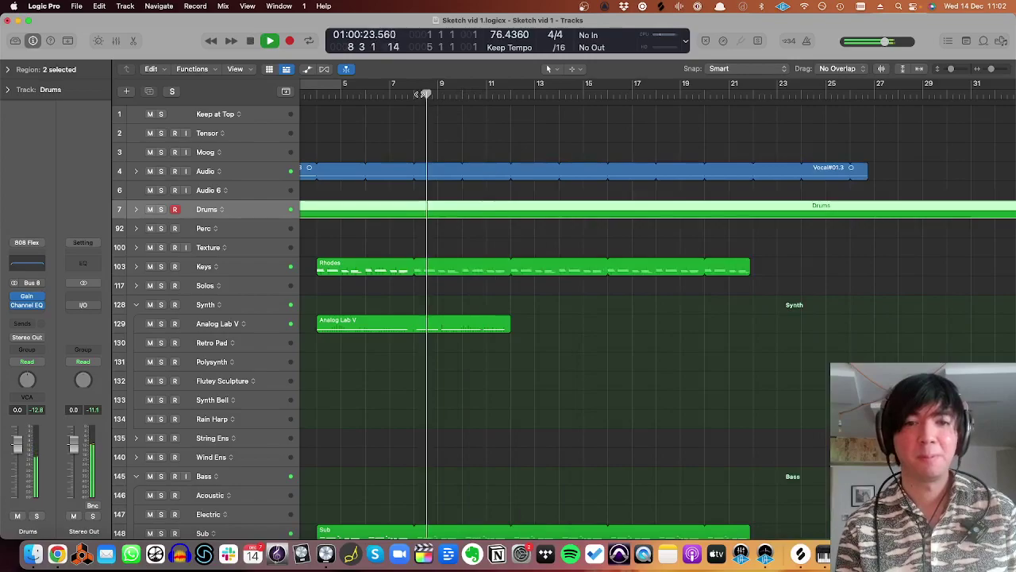
scroll(415, 169, "down", 2)
key("space")
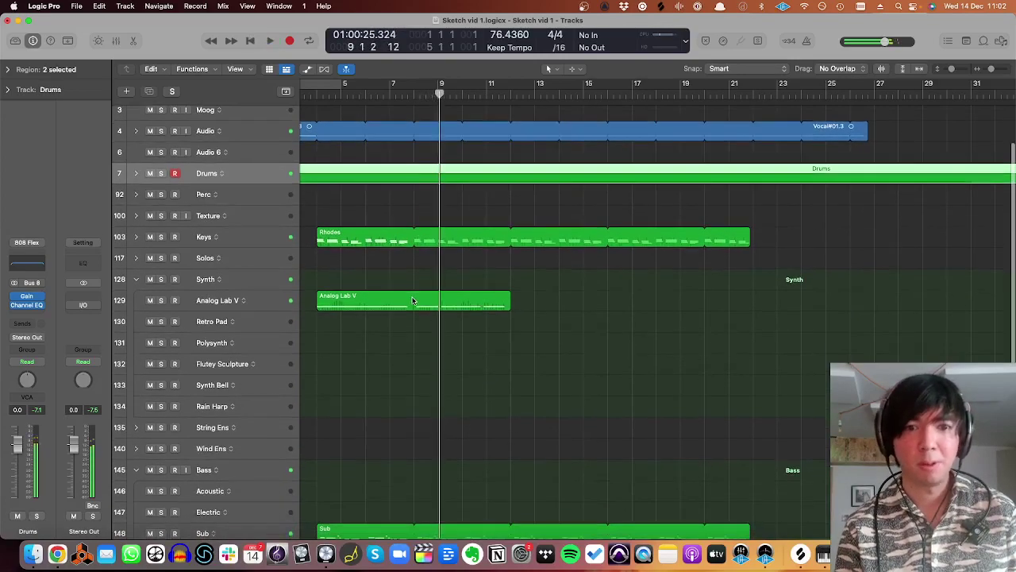
left_click(412, 297)
left_click(416, 97)
key("space")
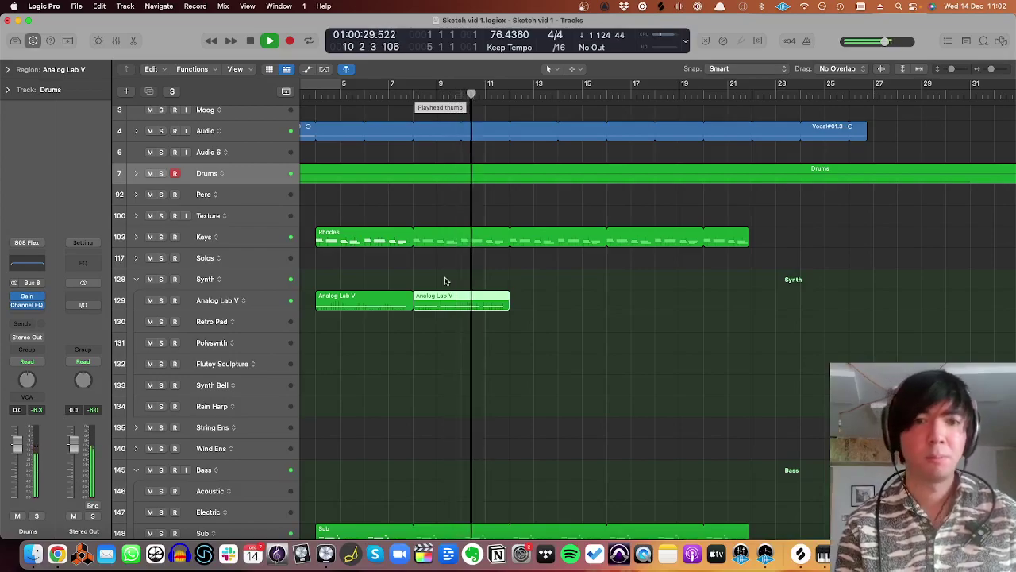
- Delete the first half of the Analog Lab V part and copy the second half into its place at bar 4
left_click(388, 317)
left_click(391, 299)
key("BackSpace")
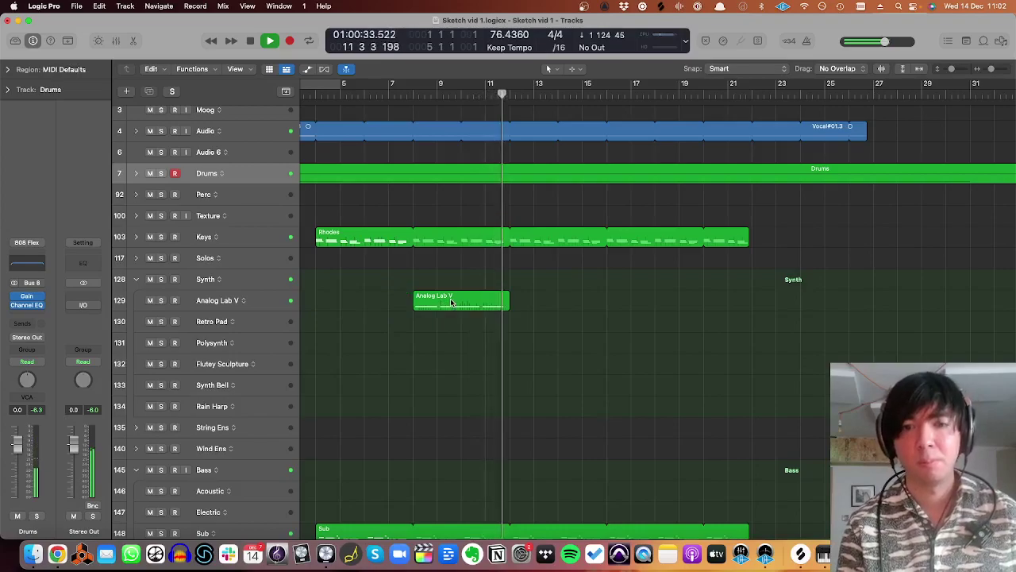
key("space")
left_click_drag(451, 302, 355, 308)
- Play the arrangement from bar 4 to check the repeated Analog Lab V phrase against the other parts
left_click(316, 96)
scroll(322, 170, "down", 5)
key("space")
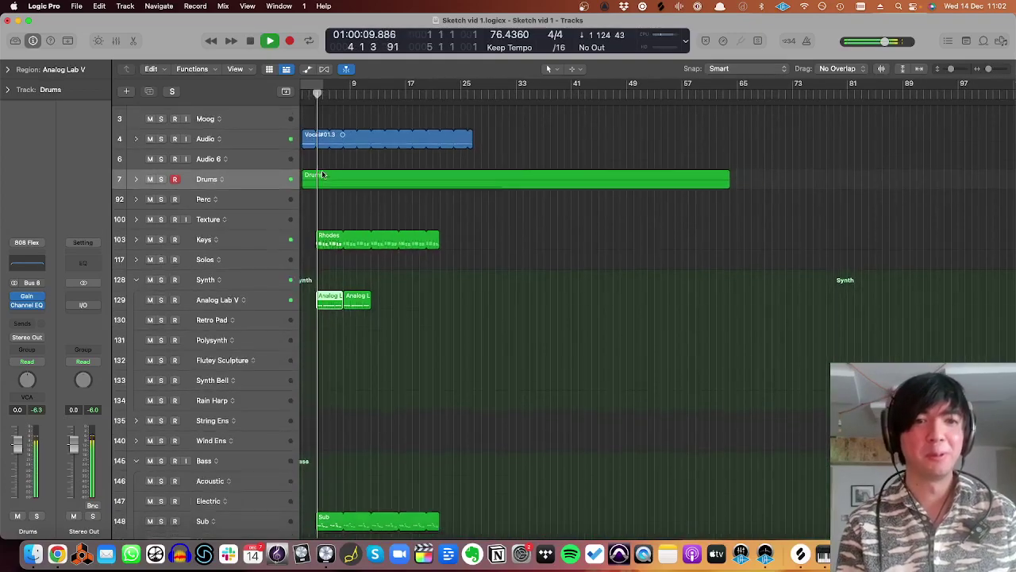
scroll(322, 174, "right", 2)
scroll(323, 174, "left", 3)
scroll(323, 175, "up", 2)
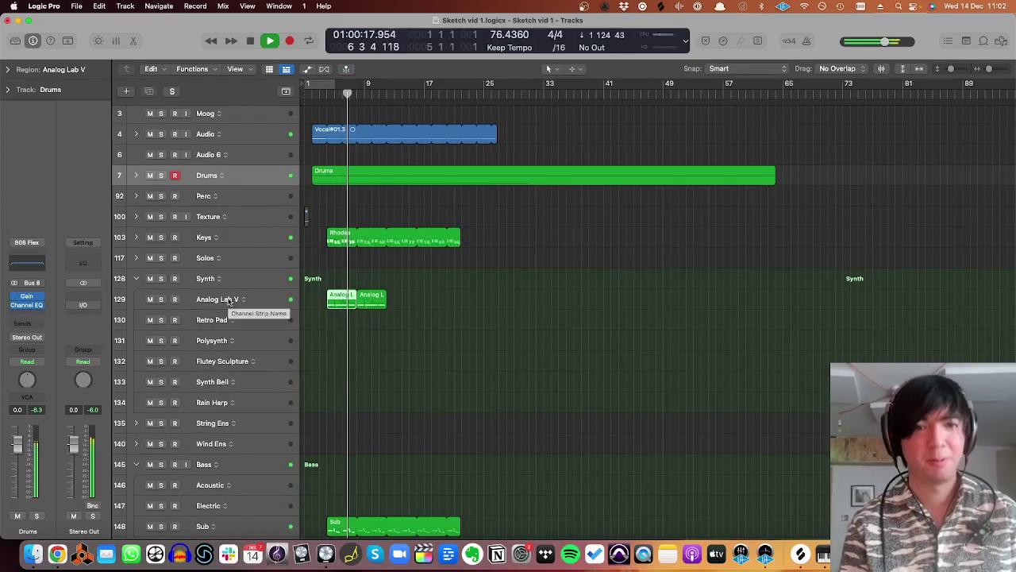
key("super+Right")
scroll(228, 300, "down", 1)
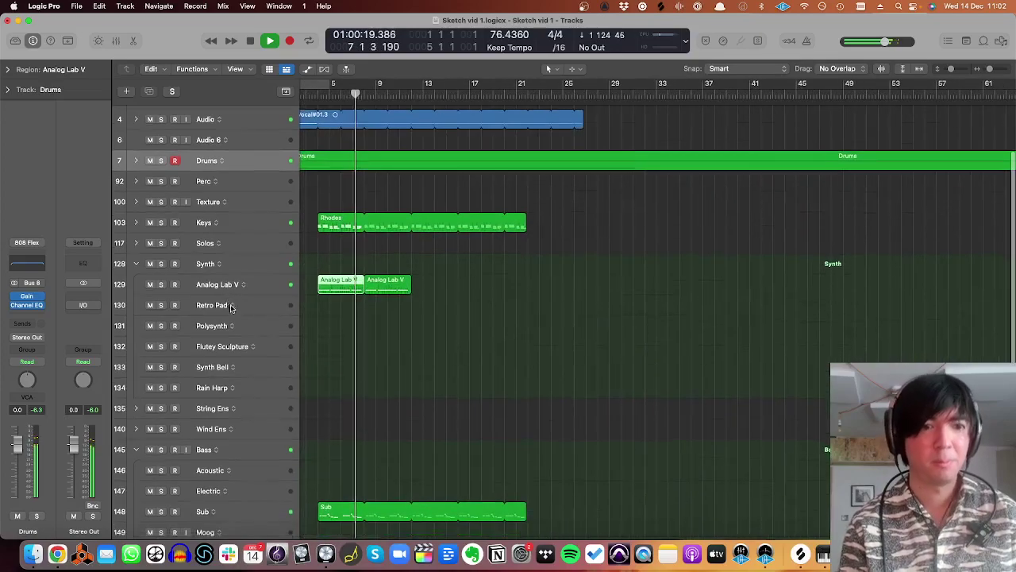
- Select the Rain Harp track and try out a part on it over the playing arrangement
left_click(260, 387)
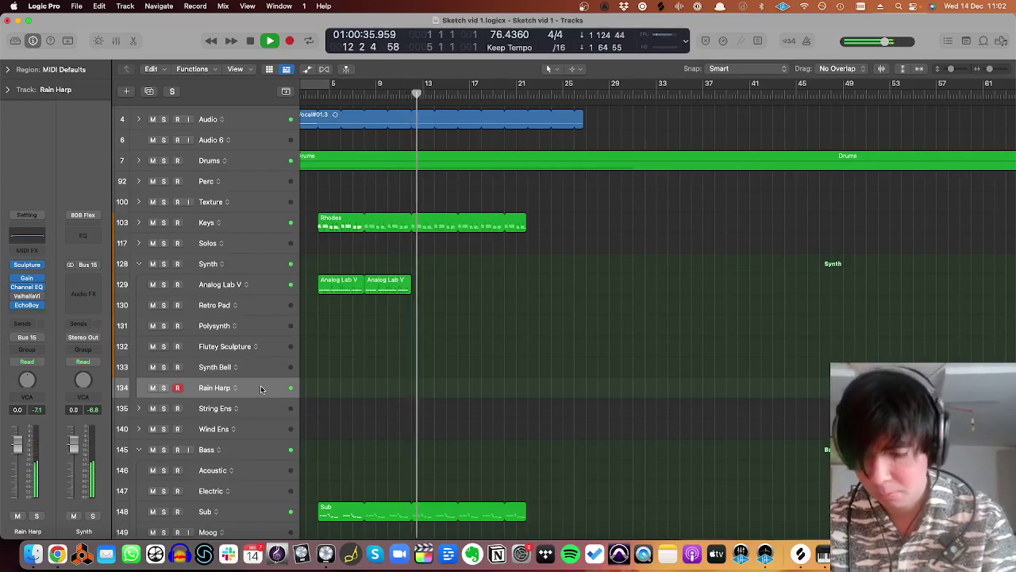
scroll(261, 388, "down", 3)
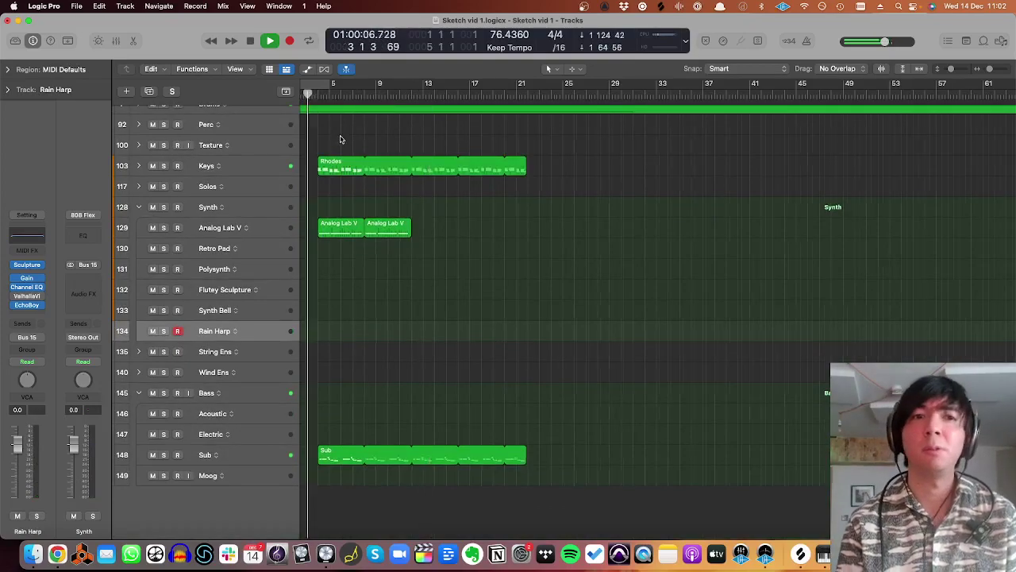
scroll(341, 136, "up", 2)
scroll(333, 118, "left", 2)
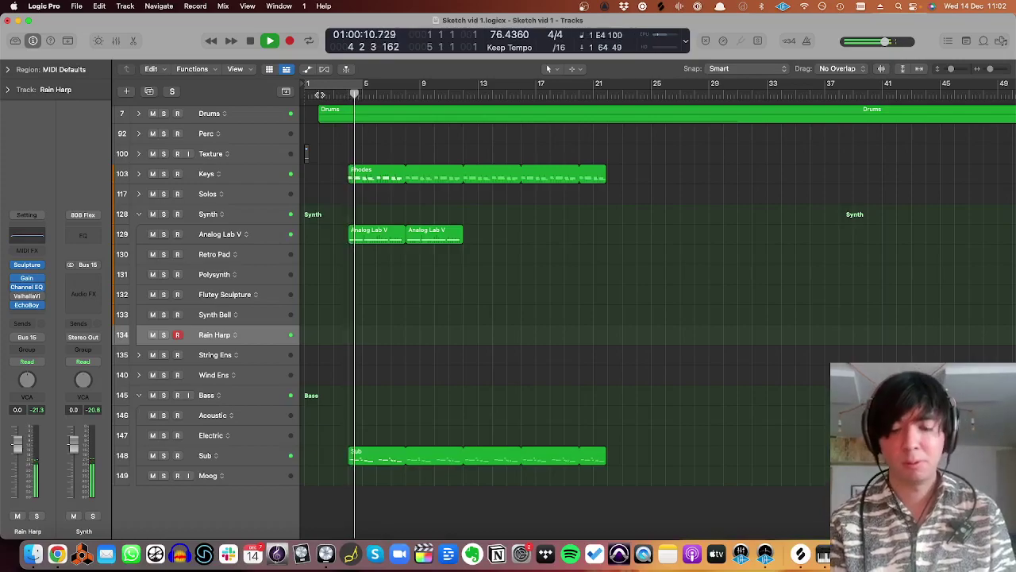
key("space")
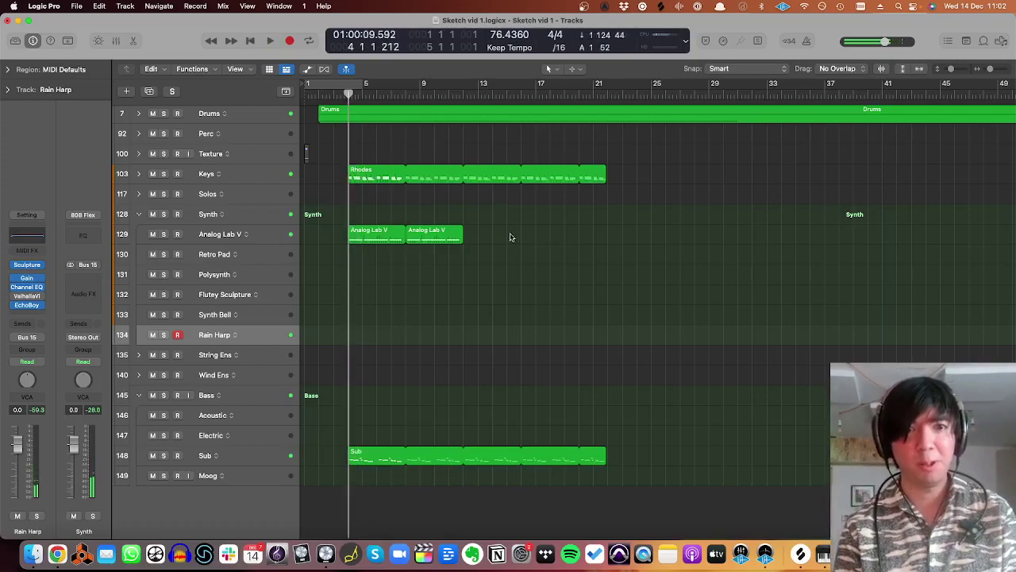
- Move both Analog Lab V regions so they start at bar 8, and play from bar 4 to check the entry
left_click(393, 227)
left_click_drag(366, 229, 423, 230)
left_click(335, 95)
left_click(348, 96)
key("space")
scroll(329, 155, "down", 3)
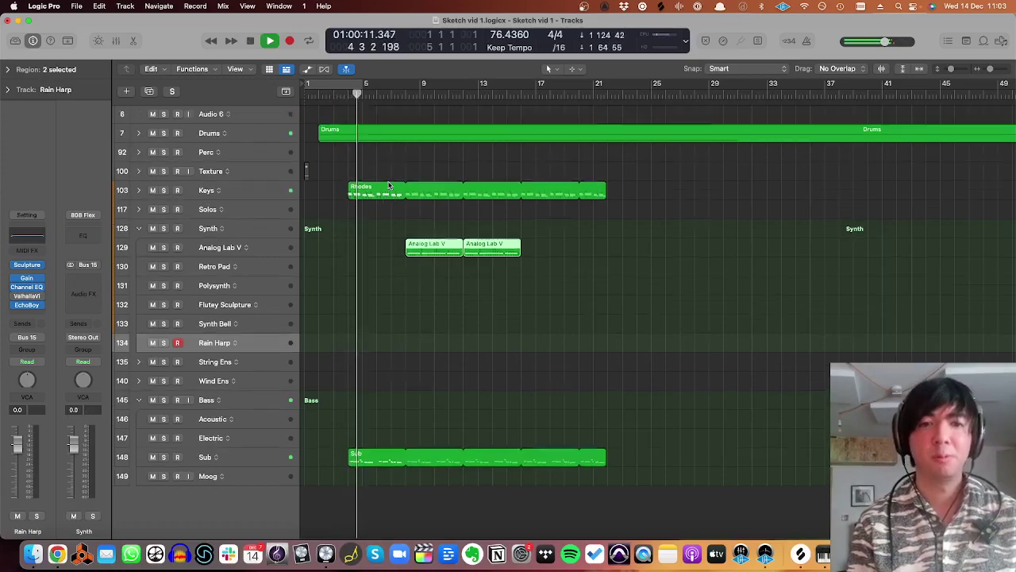
- Play the song from bar 2 and capture the performance just played as a region on the Rain Harp track
left_click(318, 98)
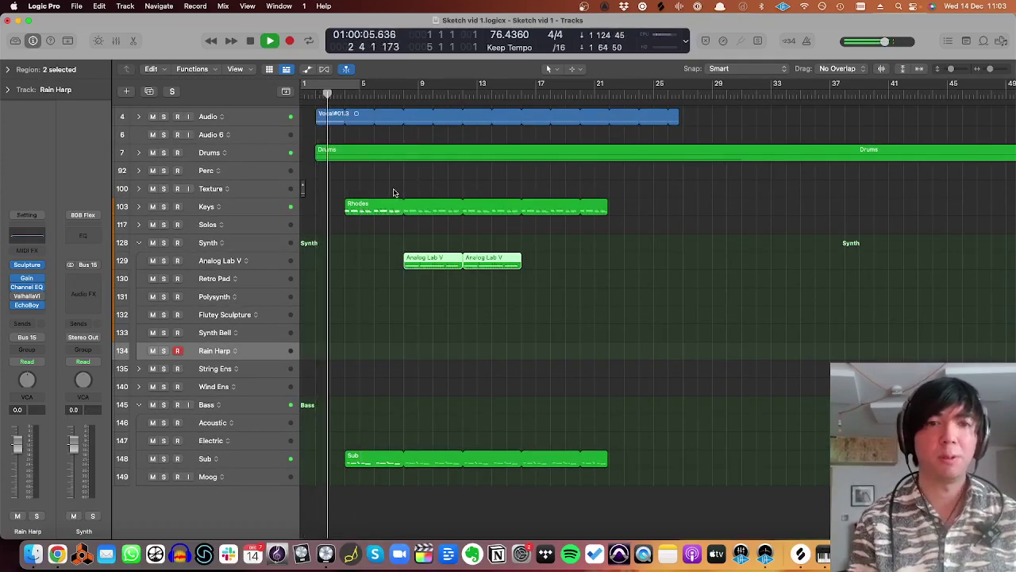
left_click_drag(437, 233, 495, 269)
left_click(366, 249)
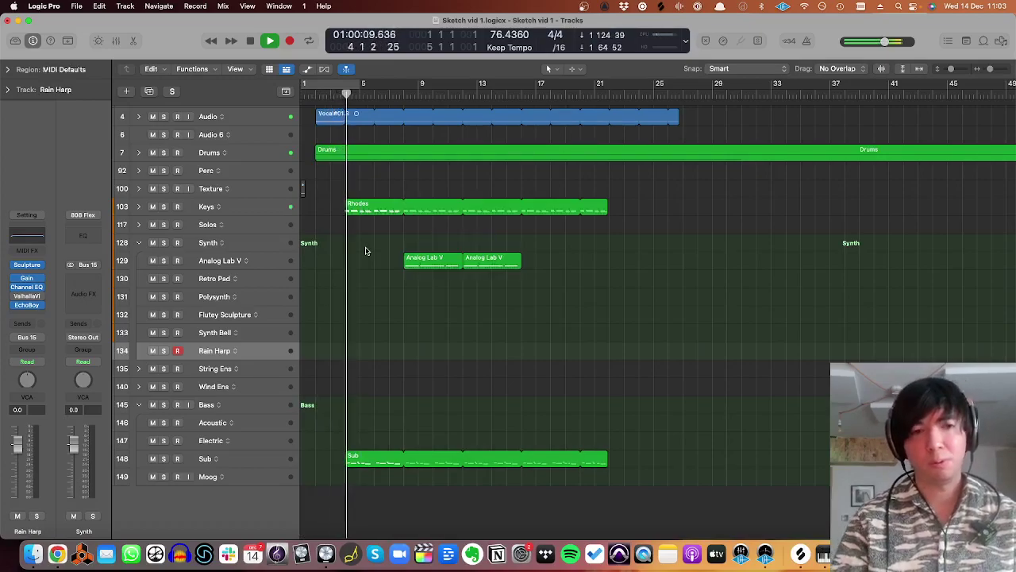
left_click_drag(481, 232, 422, 261)
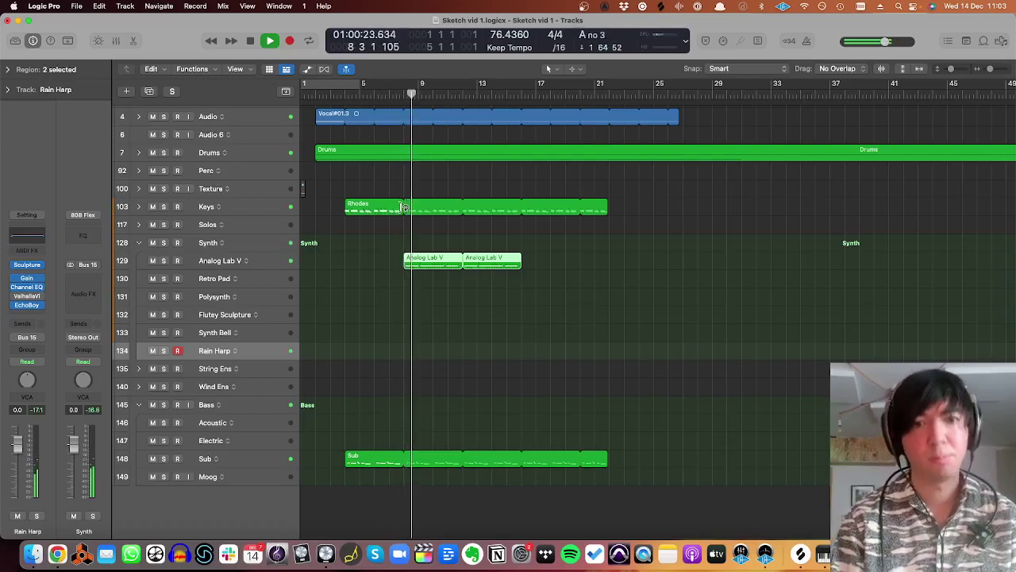
key("shift+r")
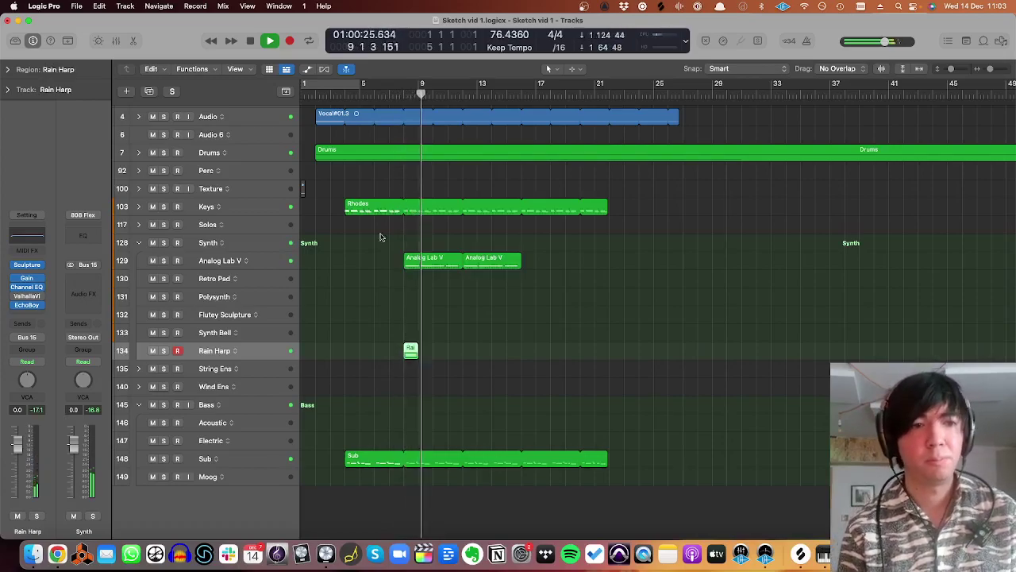
- Inspect the Rain Harp channel's existing EchoBoy, insert a second EchoBoy after it, and stop playback
left_click(26, 305)
left_click(337, 264)
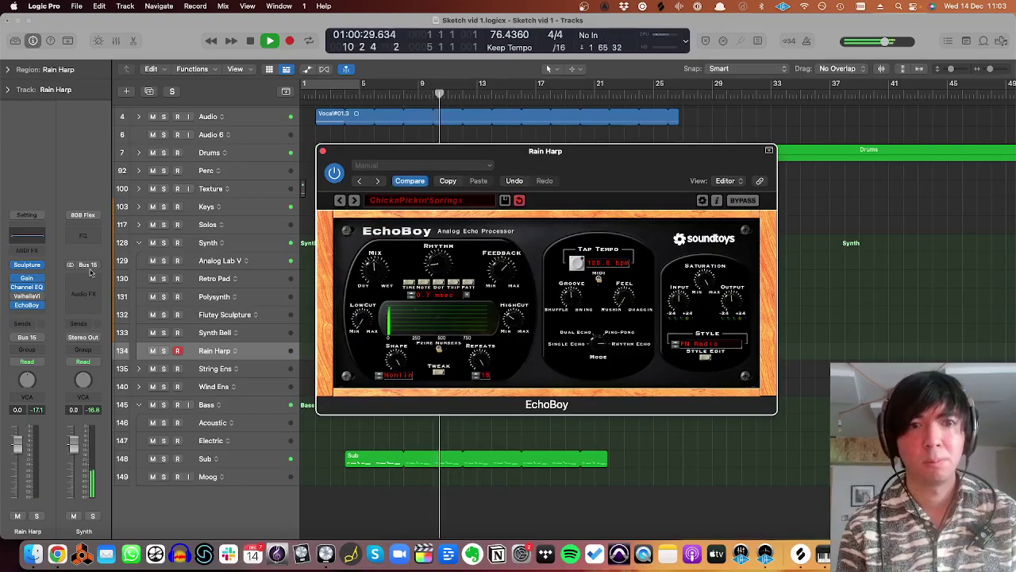
left_click(28, 315)
type("echo")
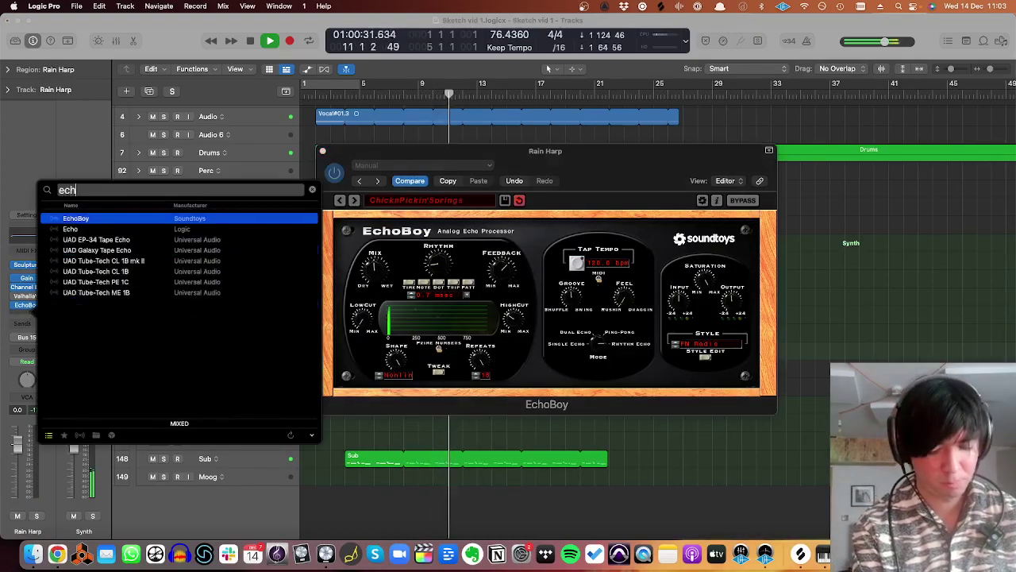
key("Return")
key("Escape")
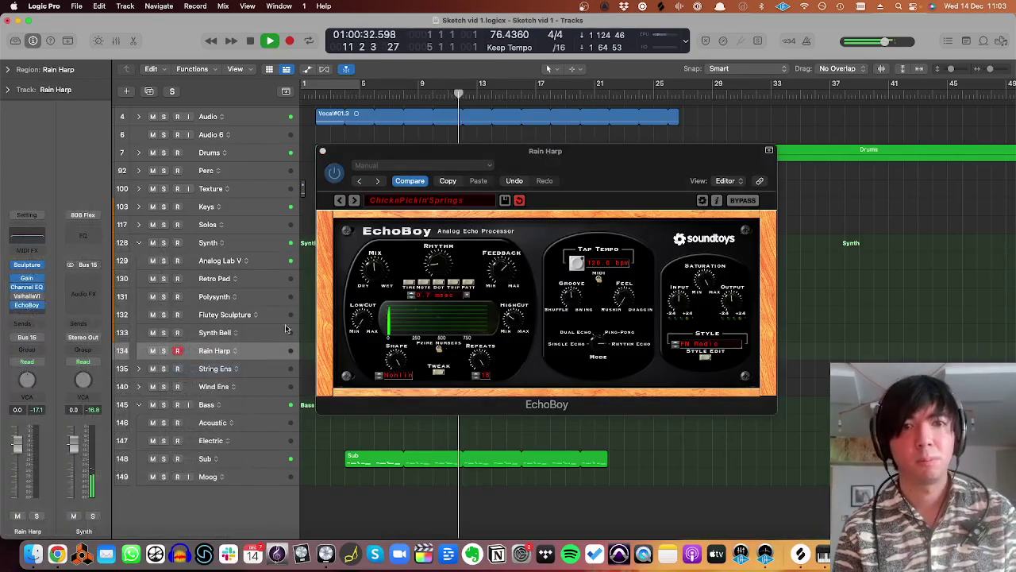
key("space")
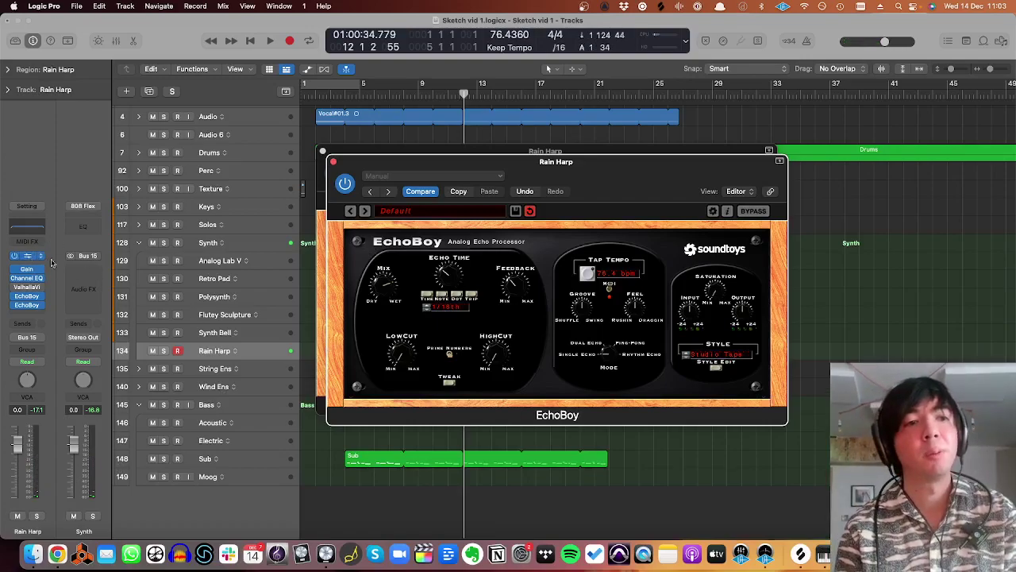
- Load the Crystal Chimes preset from 04 Modeled Bells in Rain Harp's Sculpture and switch the new EchoBoy to Ping-Pong mode
left_click(40, 256)
left_click(397, 130)
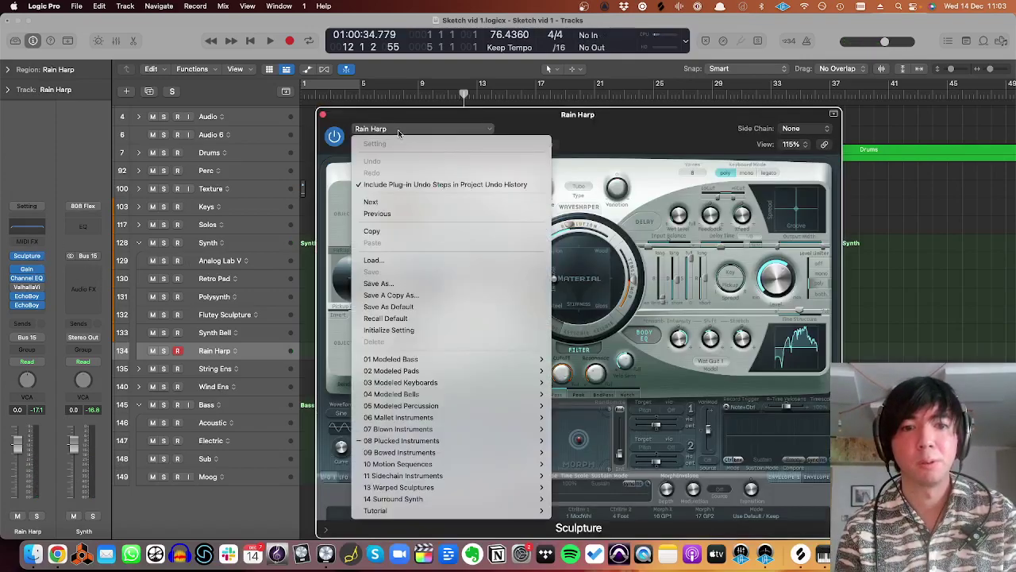
mouse_move(516, 394)
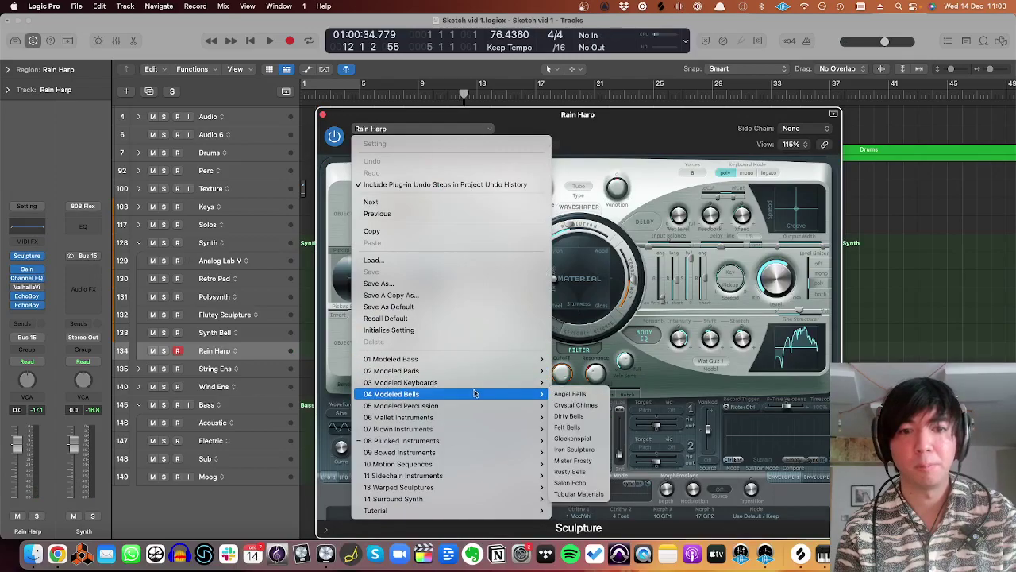
left_click(575, 405)
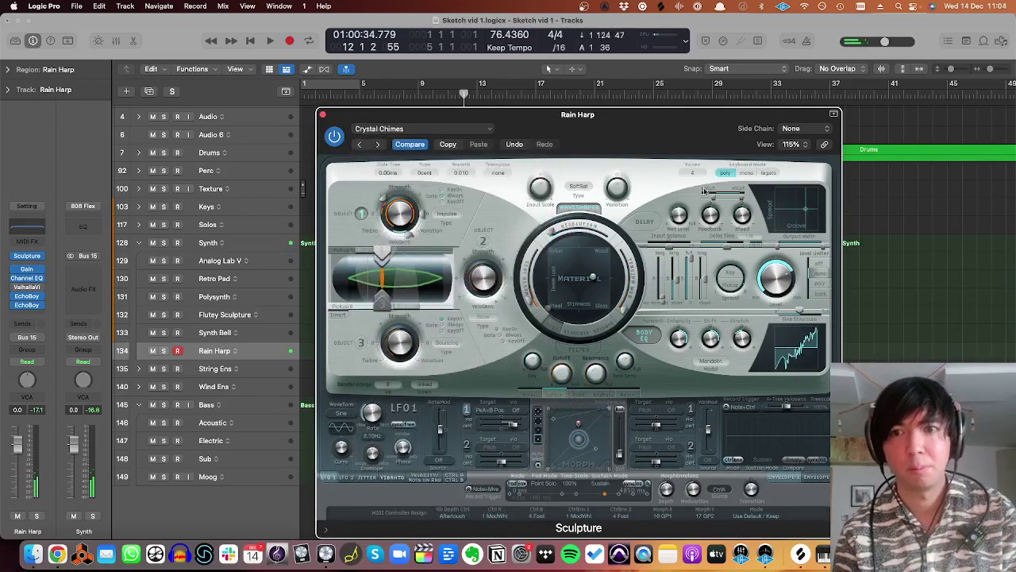
left_click(323, 117)
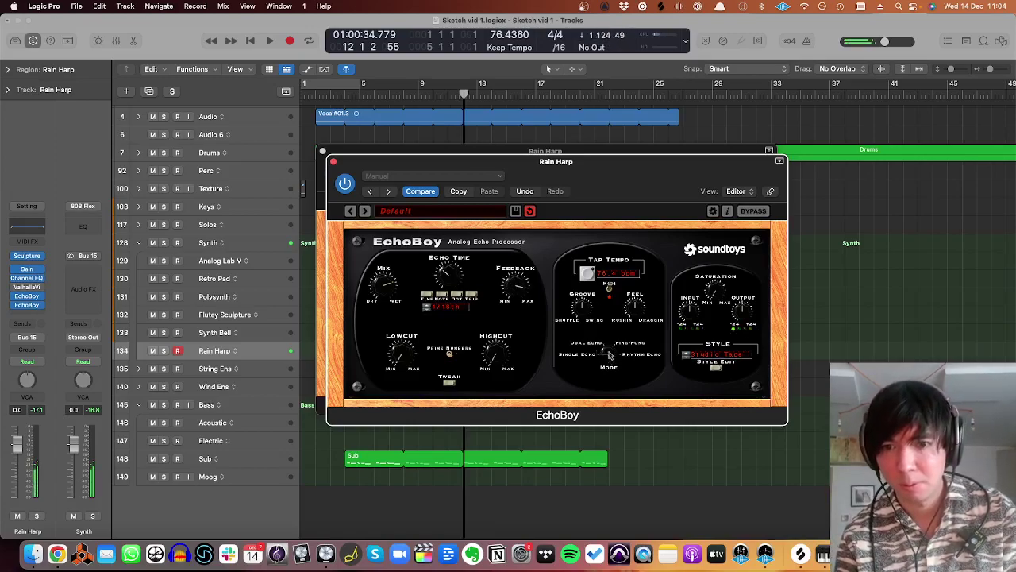
left_click_drag(609, 359, 618, 328)
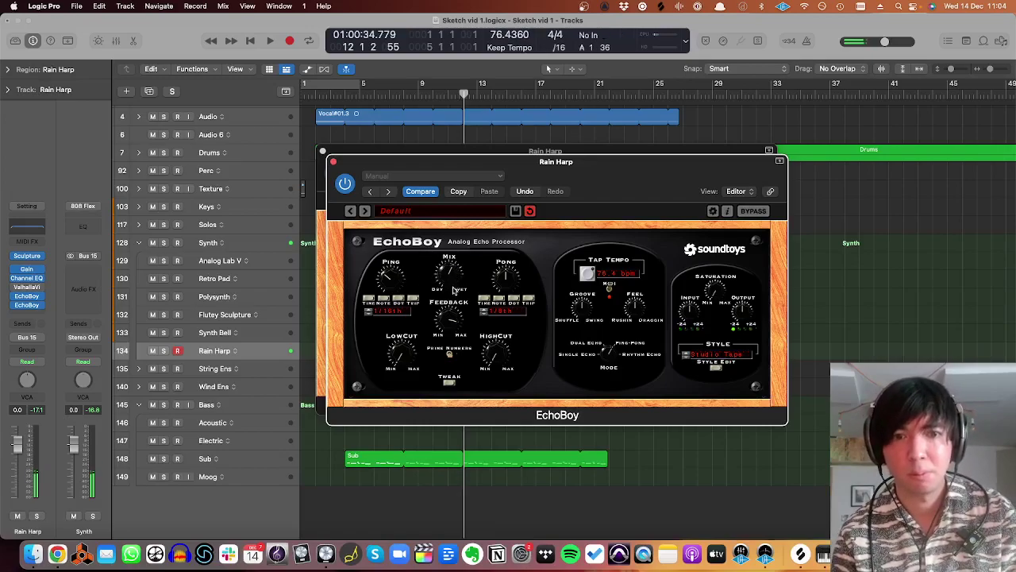
left_click(334, 163)
- Play from around bar 8 and capture the performed chime part as a region on the Rain Harp track
key("space")
left_click(403, 94)
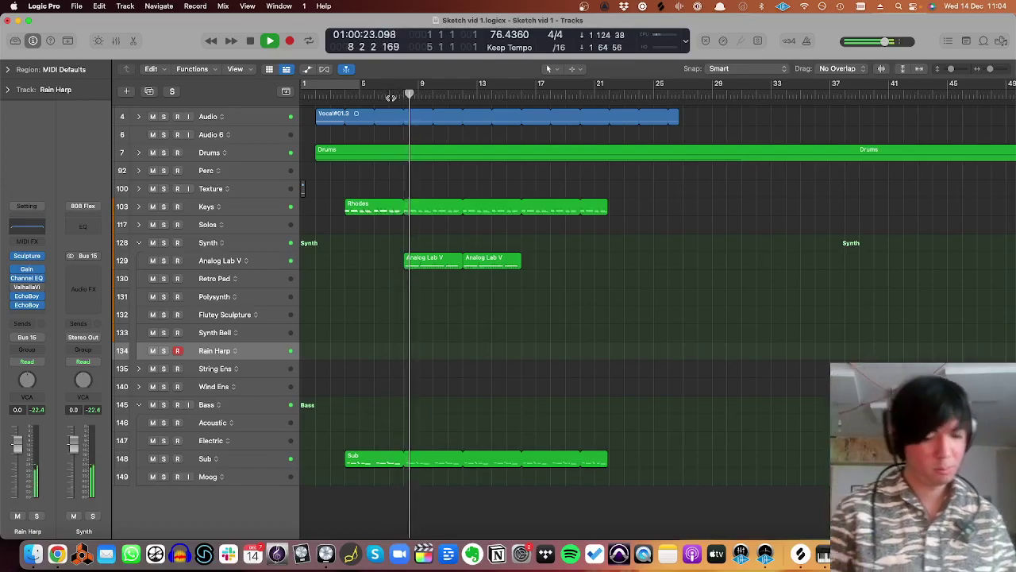
key("shift+r")
- Examine the overall layout of the arrangement's regions across the full timeline during playback
scroll(449, 221, "down", 10)
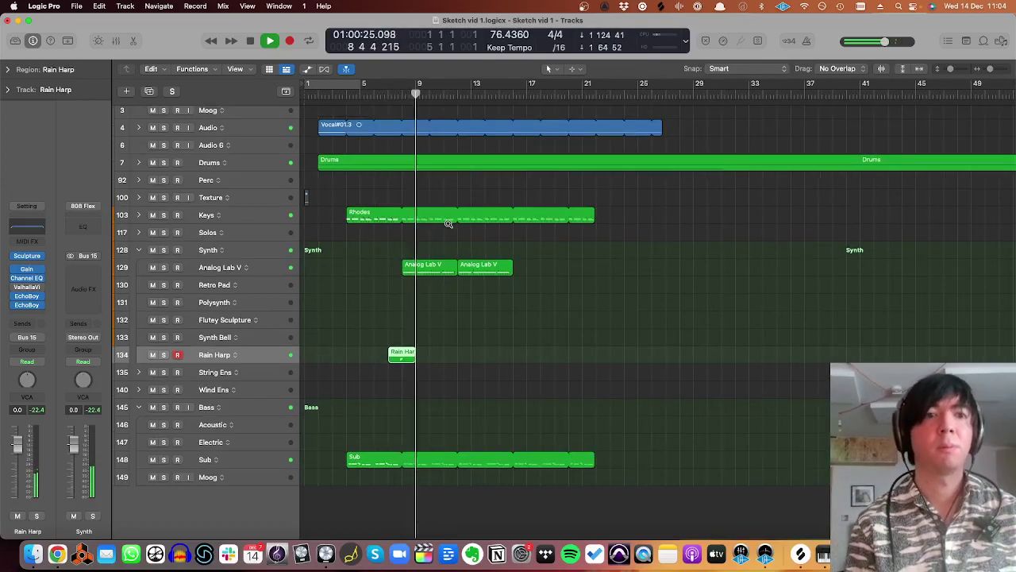
scroll(443, 224, "down", 3)
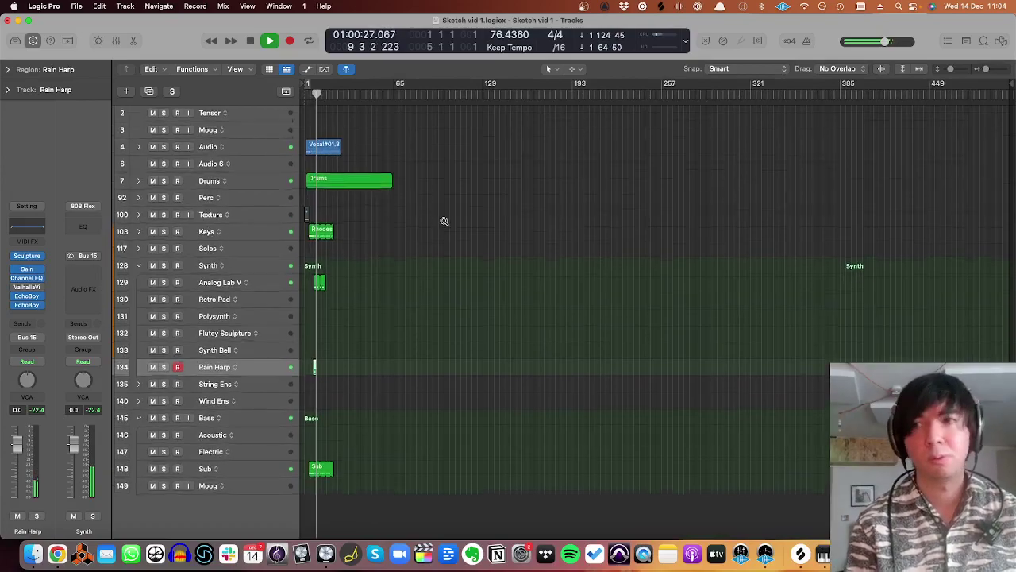
scroll(436, 219, "up", 3)
left_click(436, 218)
scroll(436, 218, "down", 3)
scroll(437, 217, "left", 5)
scroll(436, 217, "up", 3)
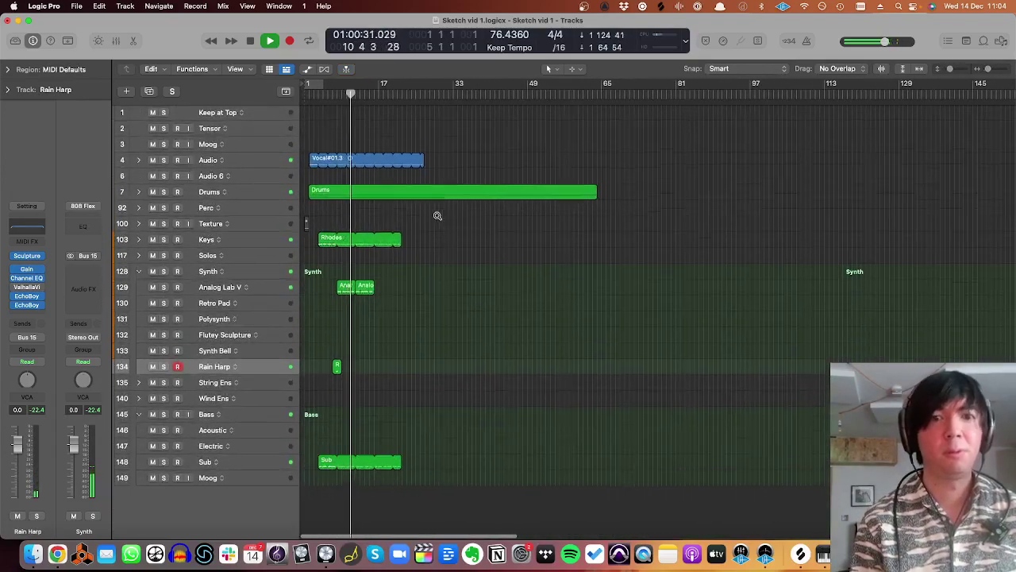
- Move playback back to about bar 6, stop it, and expand the Drums track stack
scroll(436, 218, "down", 1)
scroll(436, 218, "up", 3)
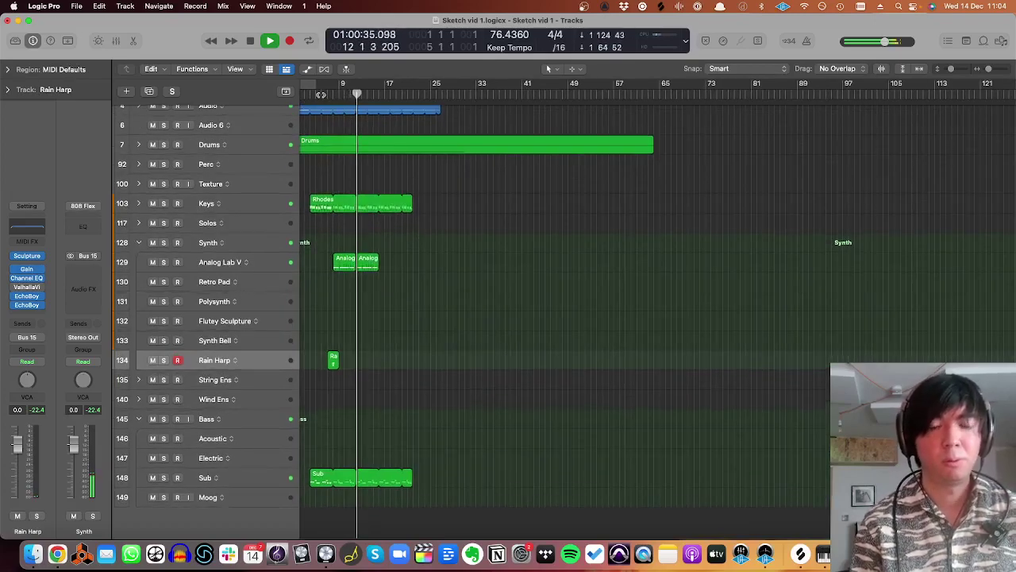
left_click(321, 95)
scroll(307, 177, "up", 3)
scroll(306, 177, "down", 3)
scroll(306, 179, "down", 2)
key("space")
left_click(151, 172)
left_click(142, 172)
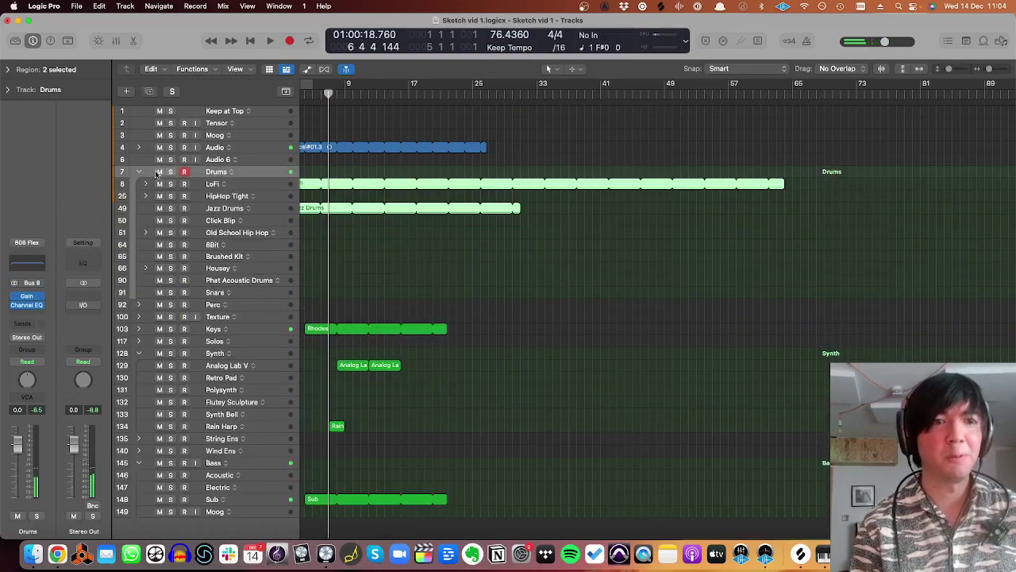
- Duplicate the Jazz Drums track inside the Drums stack together with its channel settings
left_click(252, 209)
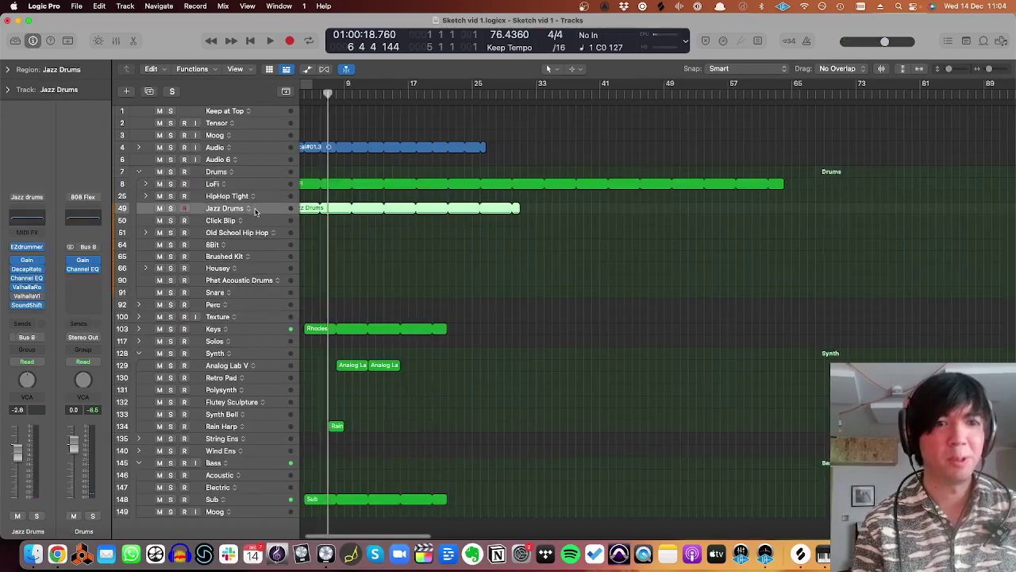
scroll(255, 211, "up", 2)
scroll(256, 211, "down", 3)
scroll(254, 212, "up", 3)
scroll(256, 213, "up", 4)
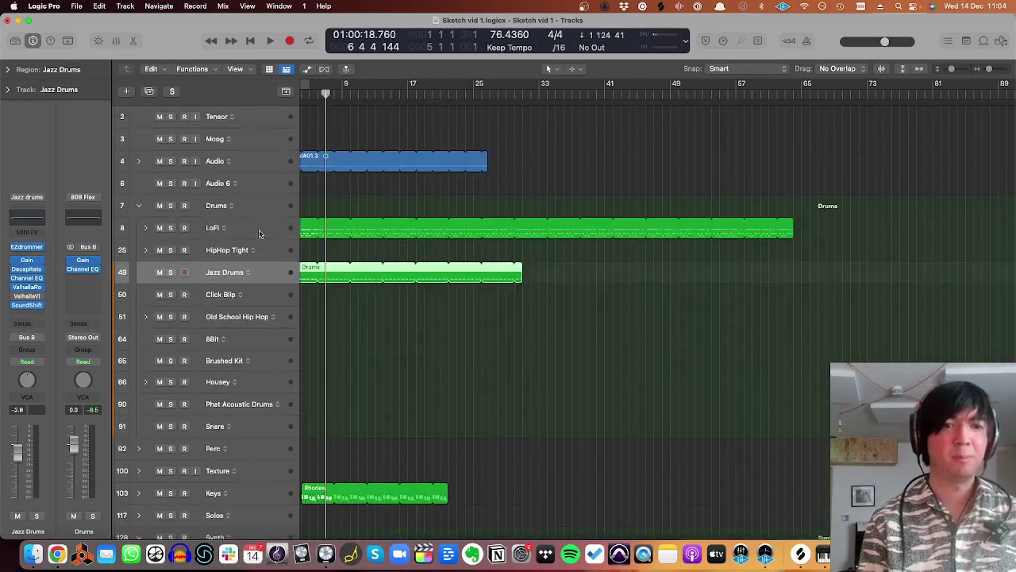
key("super+d")
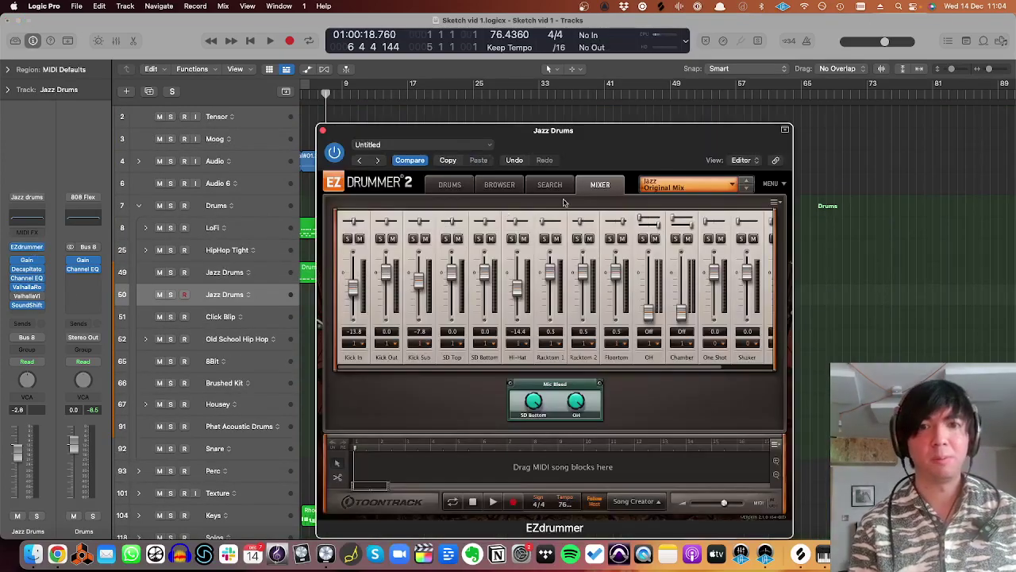
- Load the LoFi Tape kit from EZdrummer 2 Vintage on the duplicated Jazz Drums track and bypass its SoundShifter
left_click(449, 185)
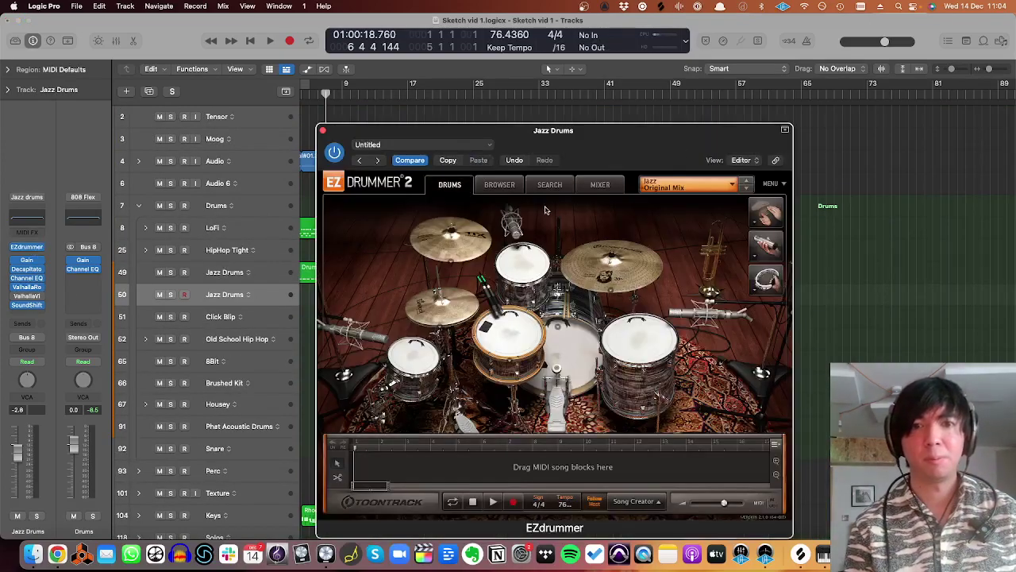
left_click(708, 181)
mouse_move(717, 214)
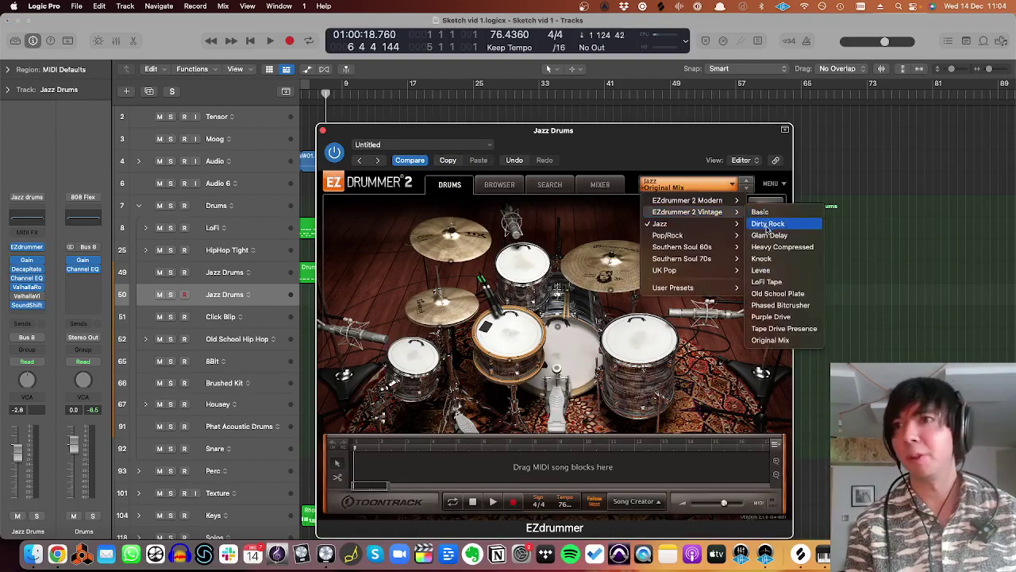
left_click(789, 281)
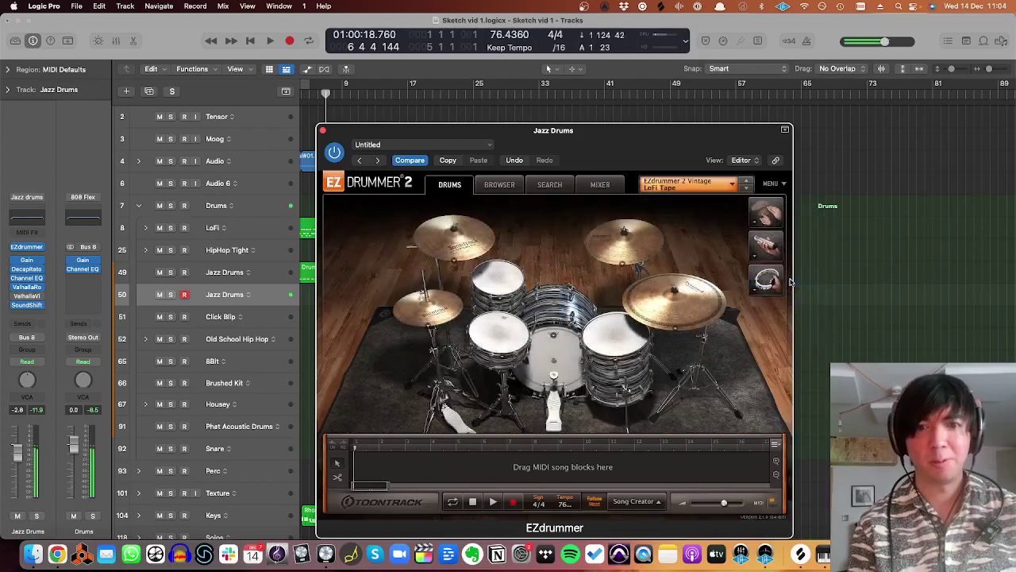
left_click(16, 307)
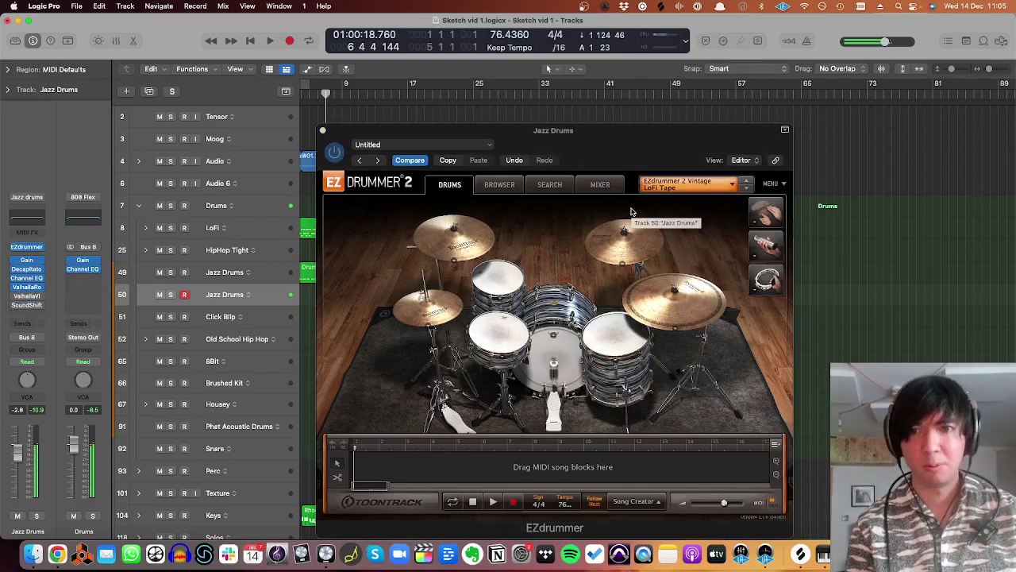
key("v")
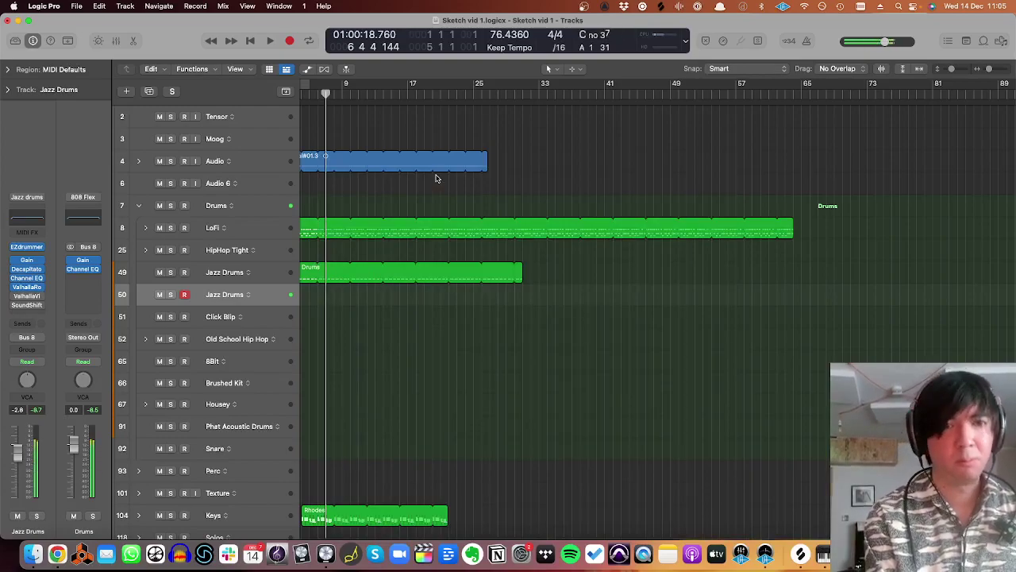
- Play the arrangement from the start to about bar 8 and audition the LoFi drum track
key("space")
key("space")
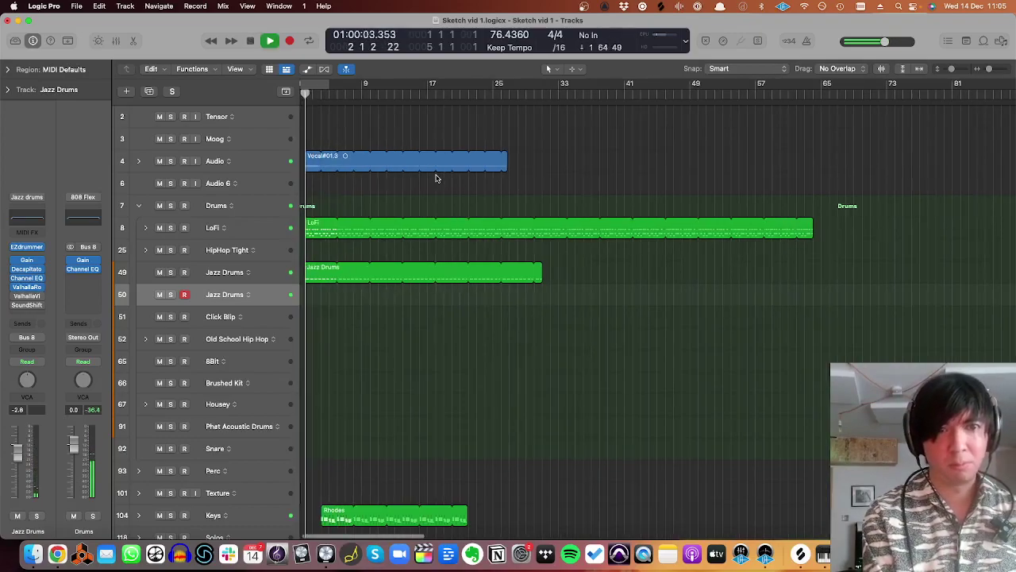
left_click(244, 236)
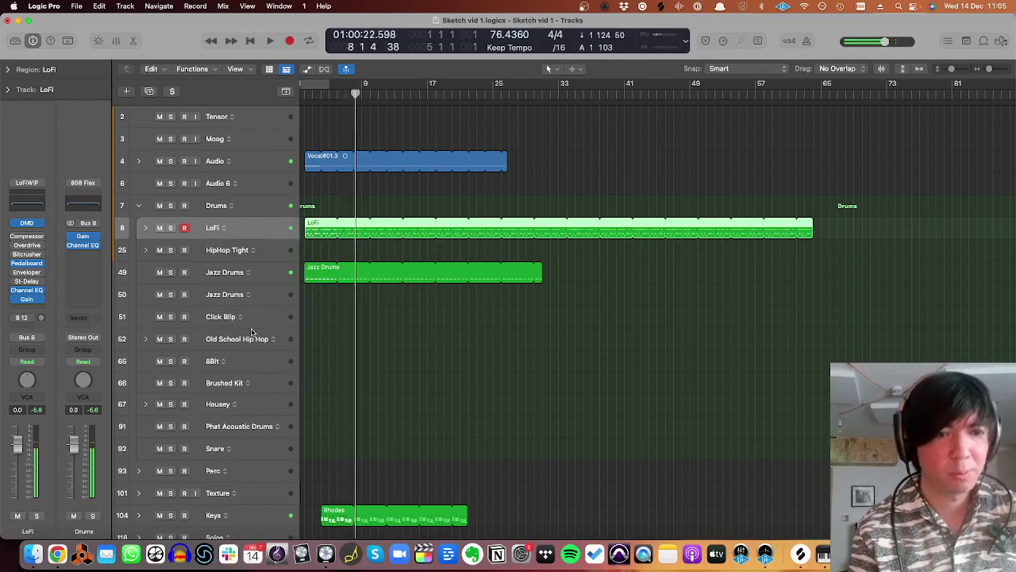
- Play from about bar 8 to bar 16 and capture the performed beat as a region on the duplicated Jazz Drums track
left_click(247, 295)
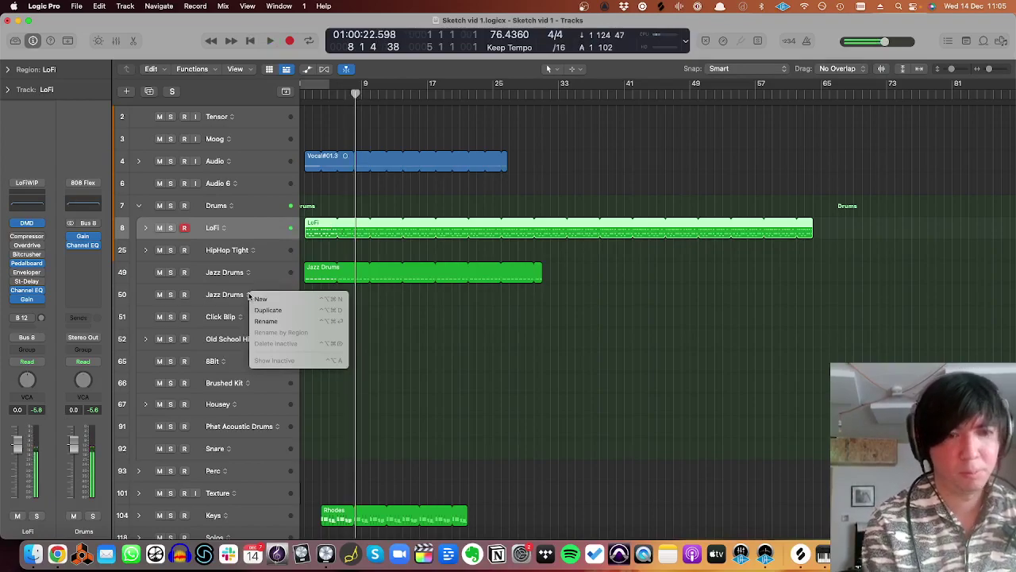
left_click(225, 297)
left_click(226, 298)
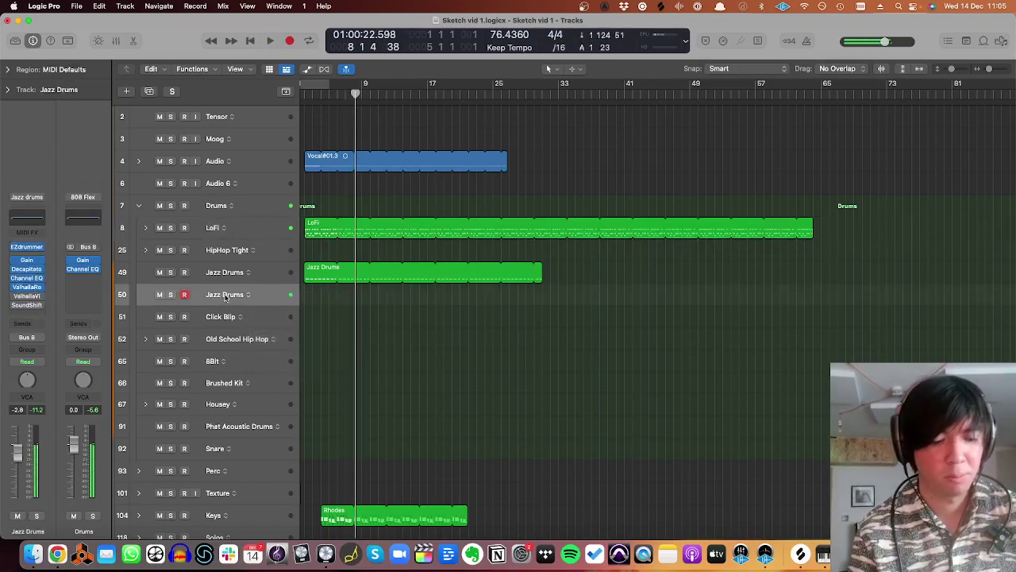
key("comma")
key("space")
key("comma")
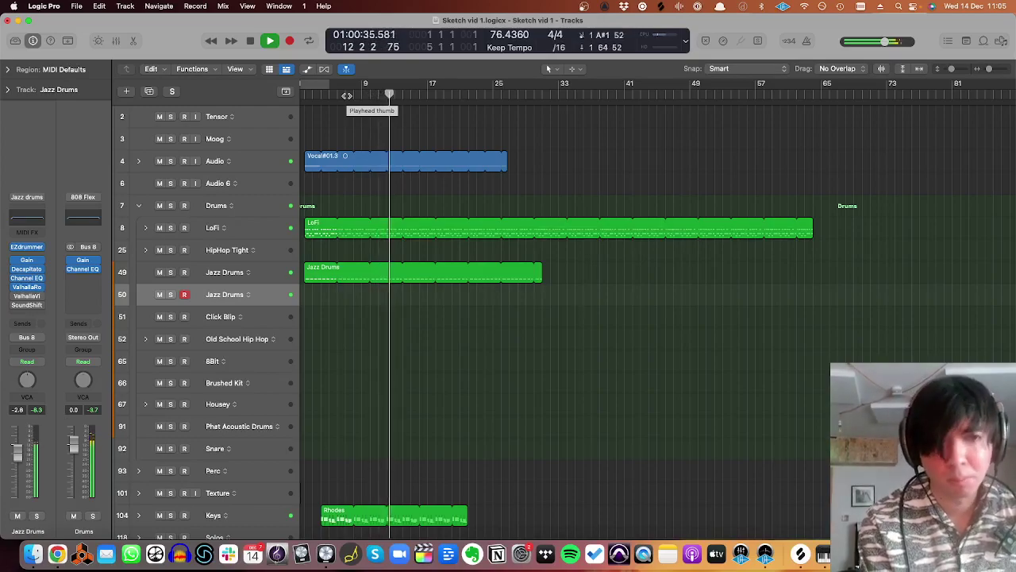
left_click_drag(392, 95, 347, 95)
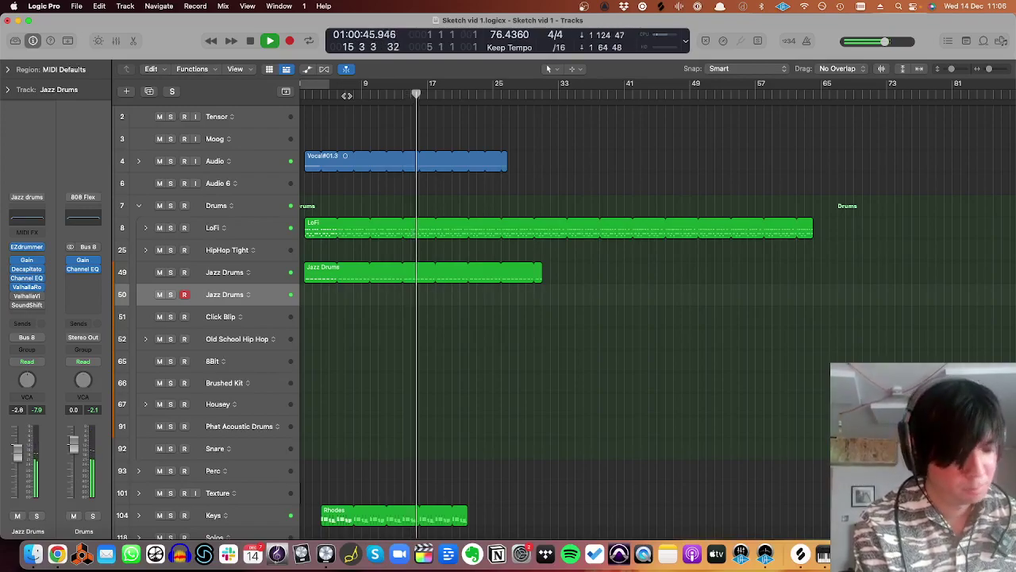
key("space")
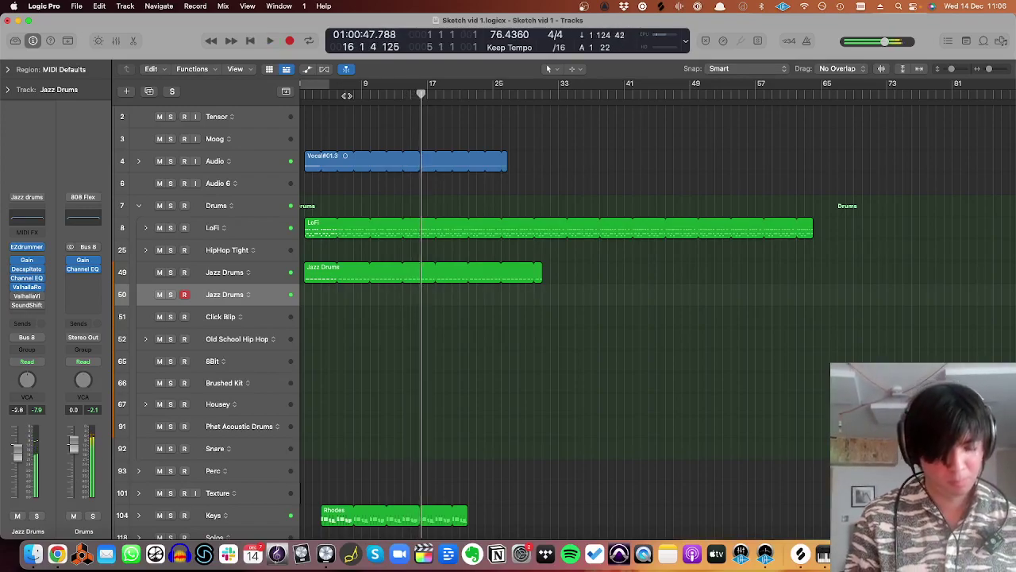
key("shift+r")
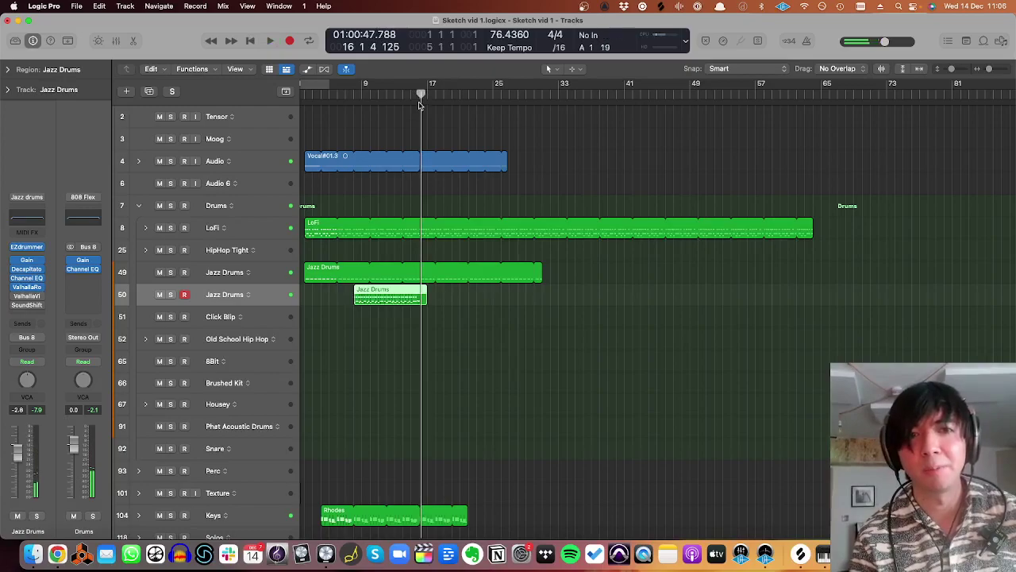
- Split all regions at bar 16, delete everything after it, and play the ending from about bar 14
key("super+t")
key("Return")
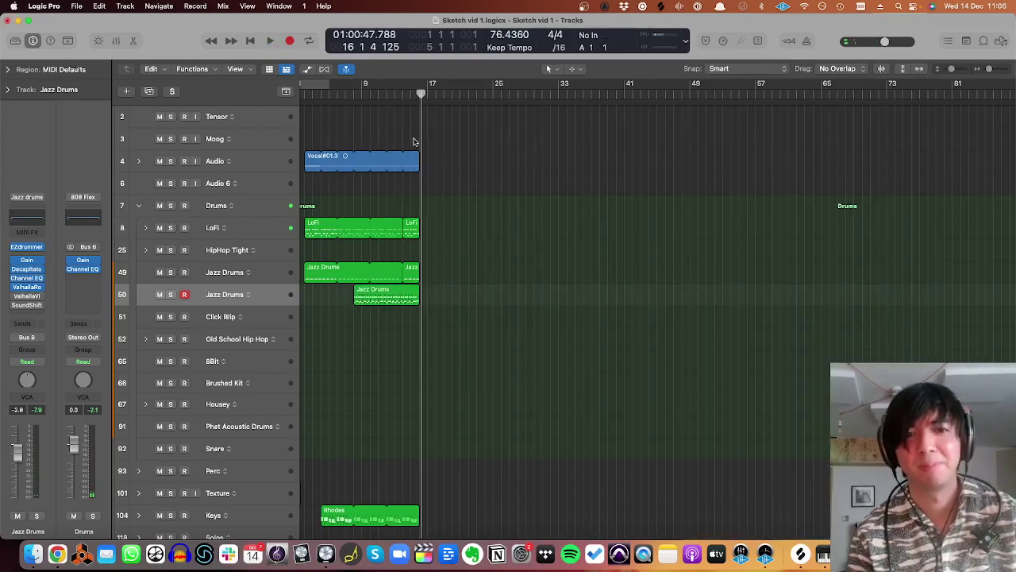
left_click(407, 95)
key("space")
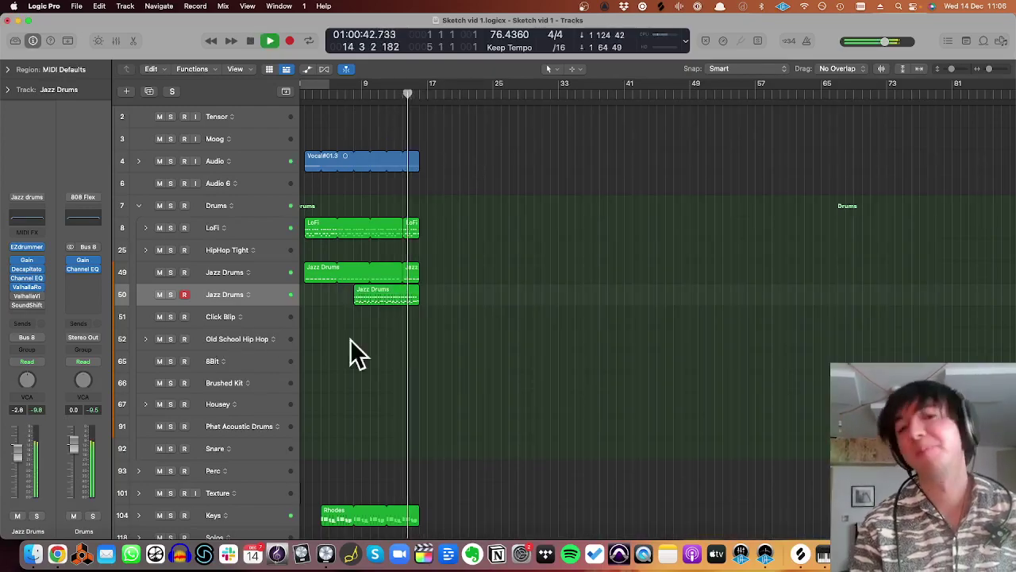
scroll(243, 347, "down", 4)
scroll(244, 347, "down", 6)
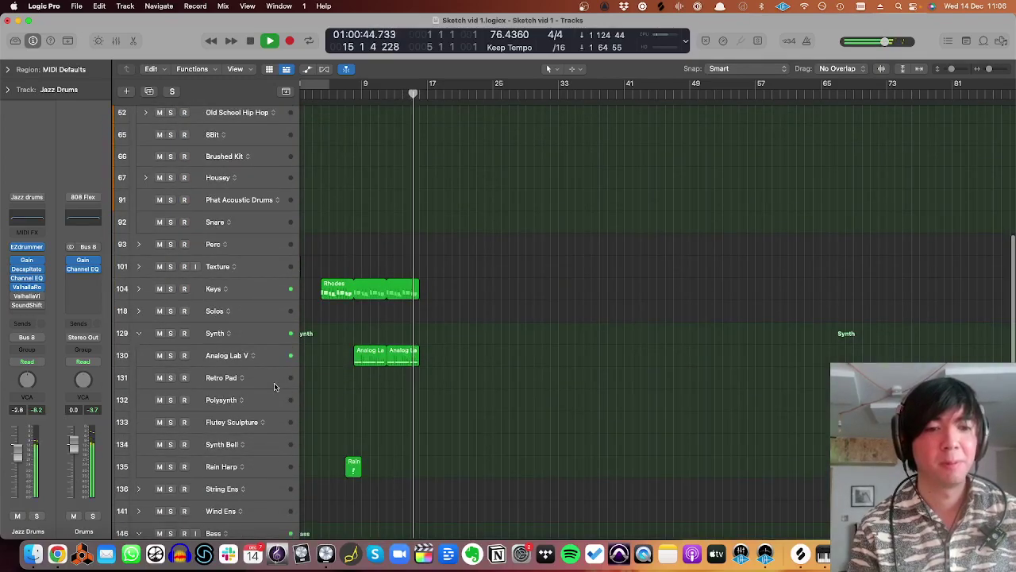
key("space")
- Expand the Perc stack and capture a performed hit from about bar 15 as a region on the Trailer Hits track
scroll(275, 386, "up", 1)
key("super+Up")
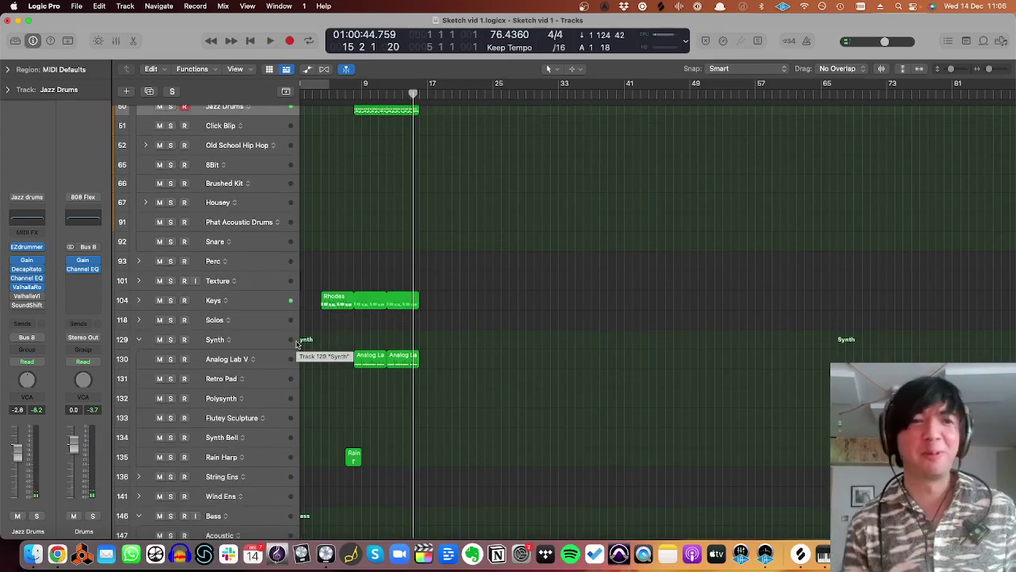
scroll(235, 288, "up", 3)
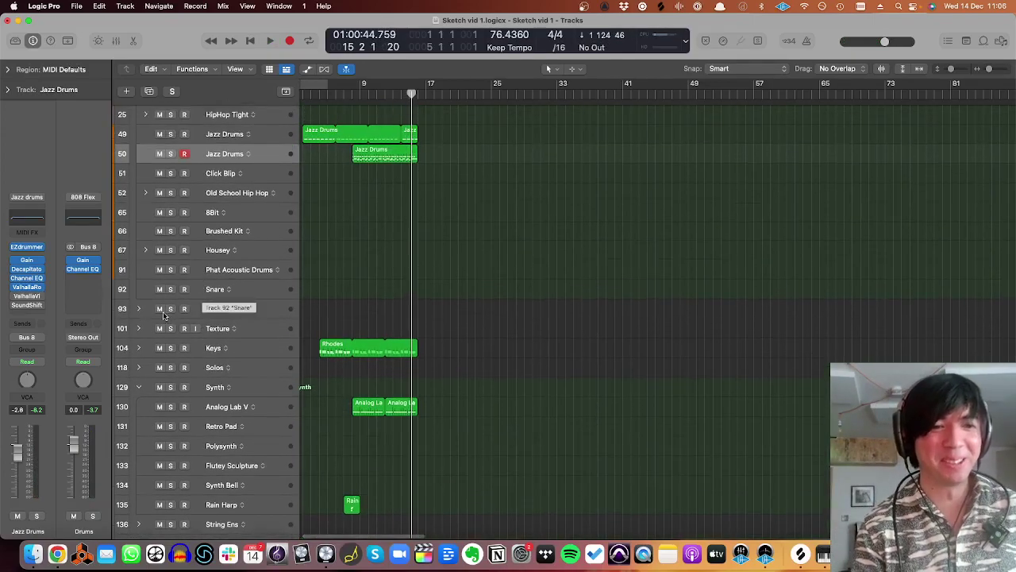
left_click(139, 309)
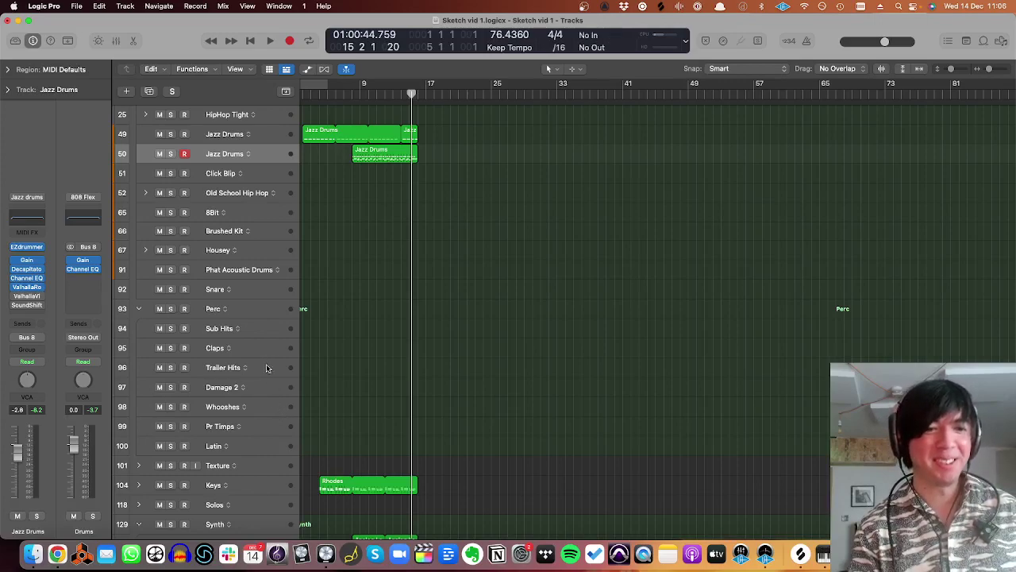
left_click(270, 367)
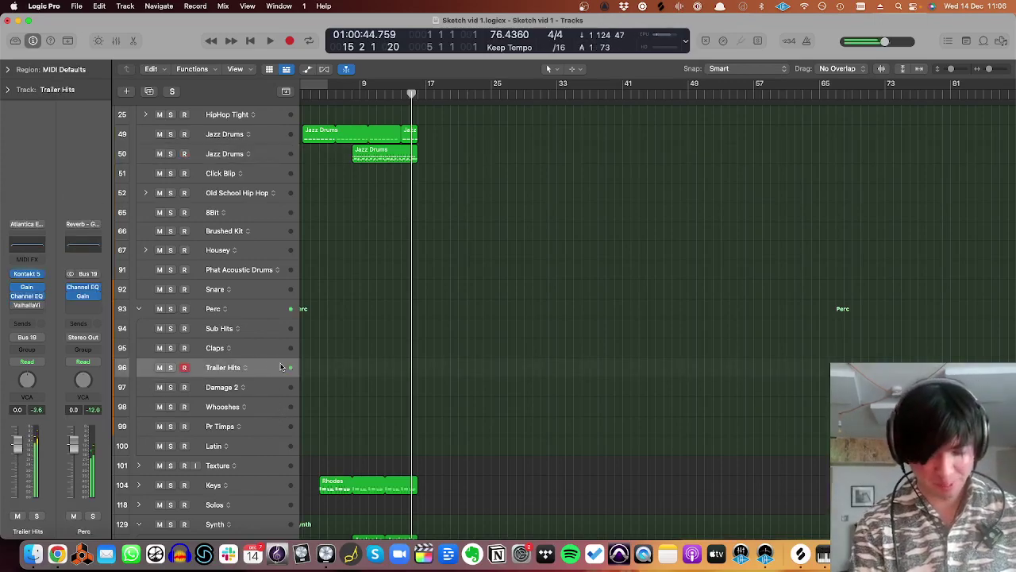
key("space")
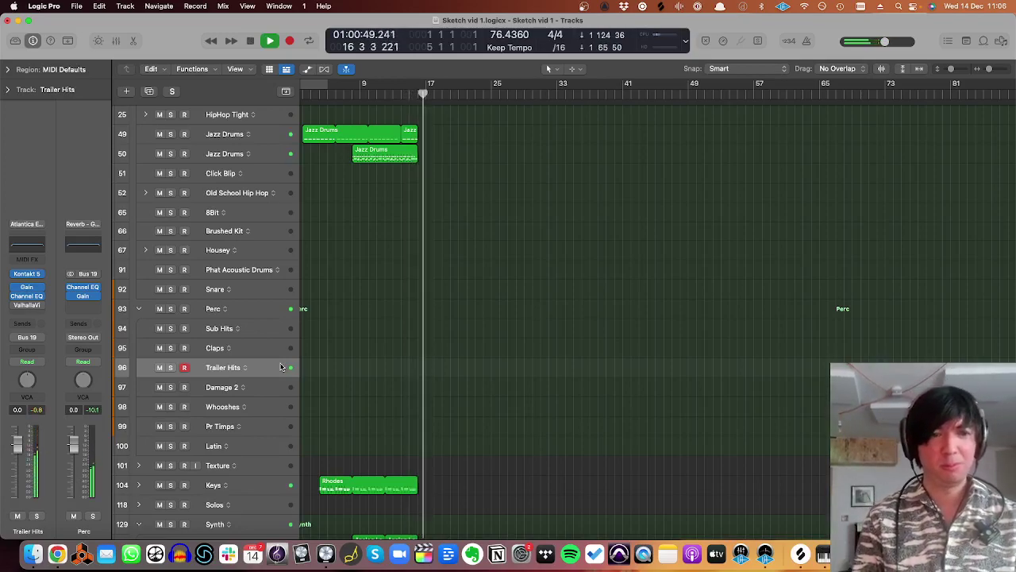
key("space")
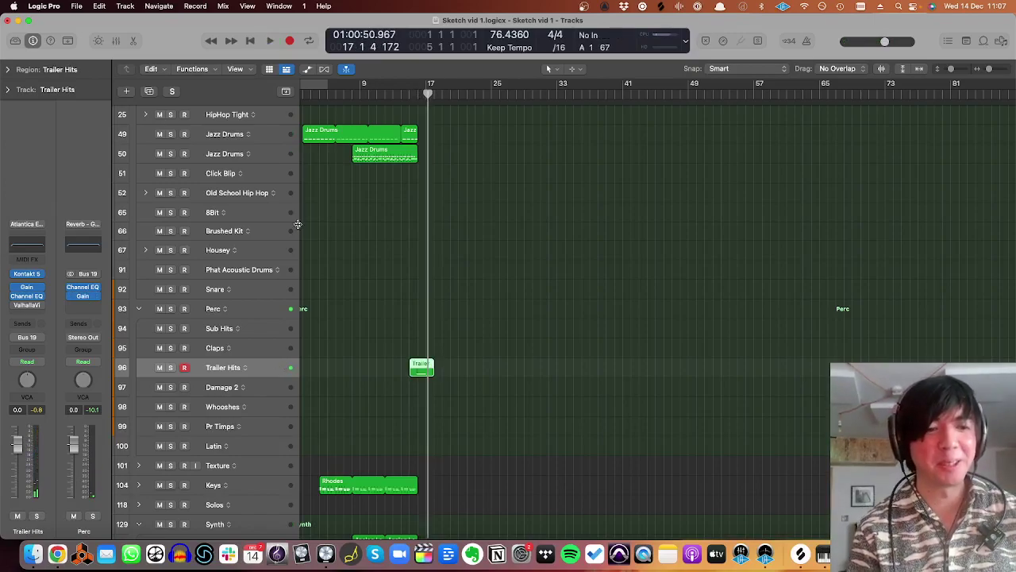
- Insert a Channel EQ on the Stereo Out channel and raise its low cut to 346 Hz
scroll(260, 201, "up", 7)
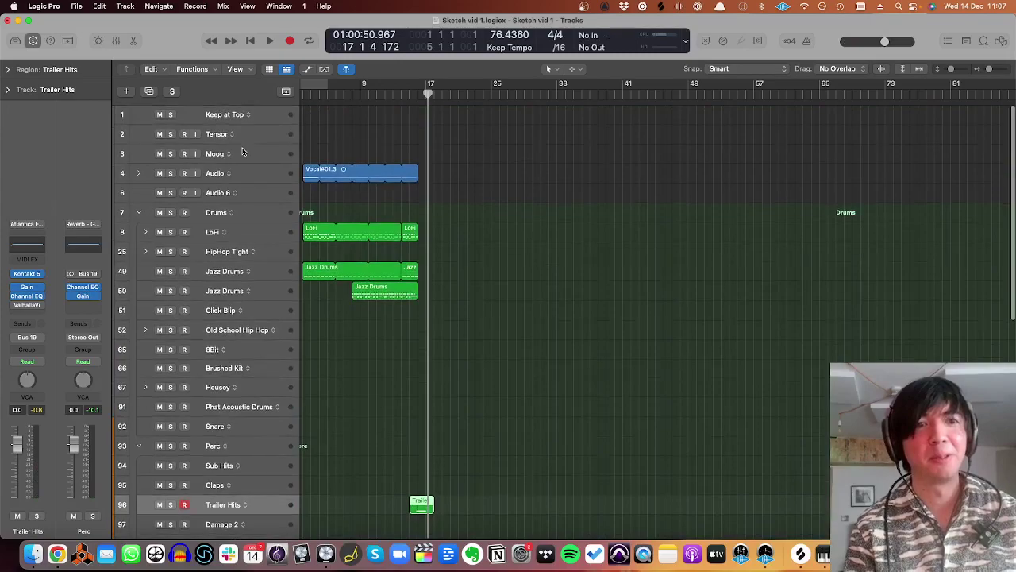
left_click(253, 173)
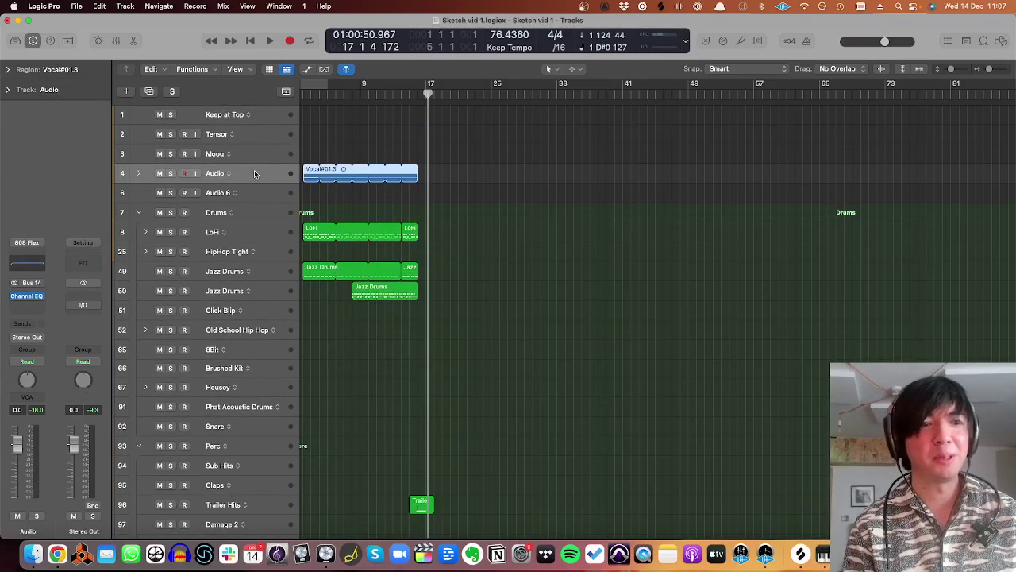
left_click(89, 266)
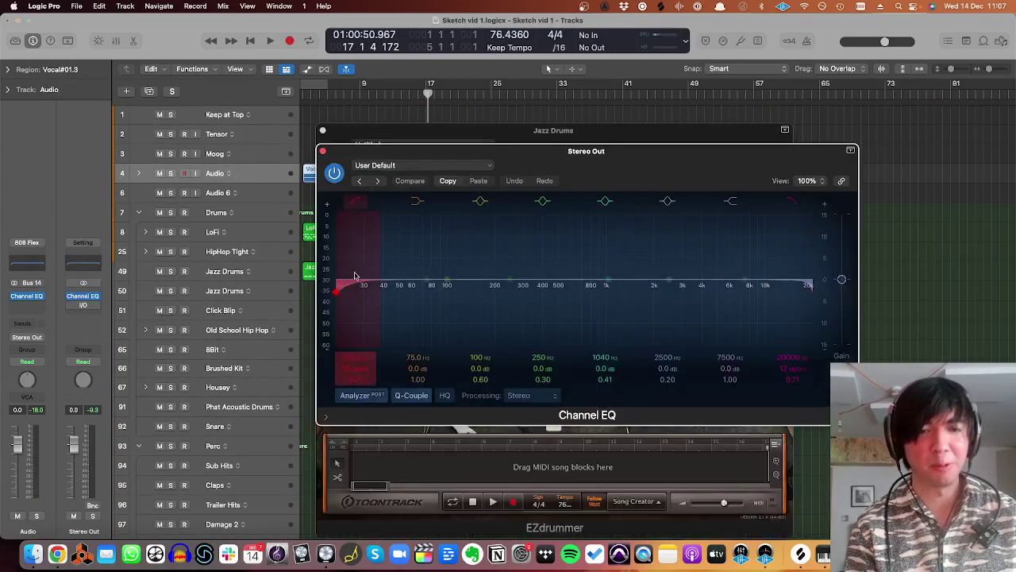
left_click_drag(371, 284, 548, 284)
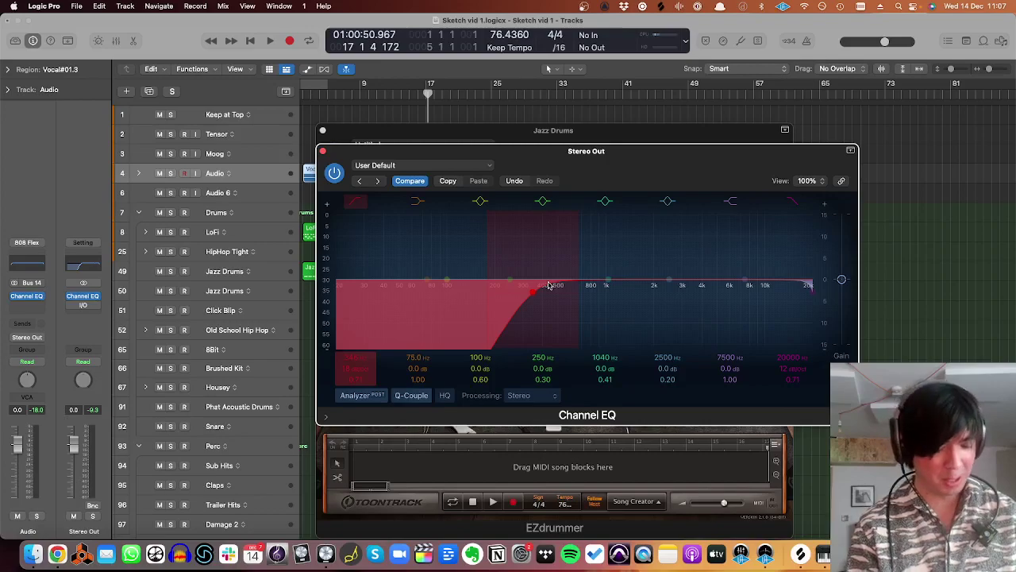
- Play the song from the start and lower the Stereo Out EQ's high cut to just under 4 kHz
key("space")
key("Return")
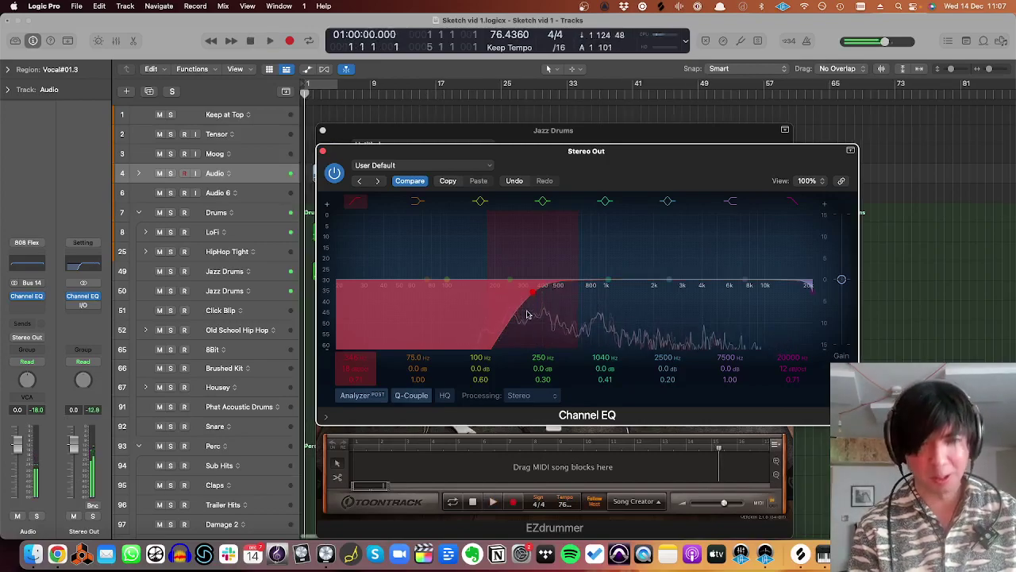
key("space")
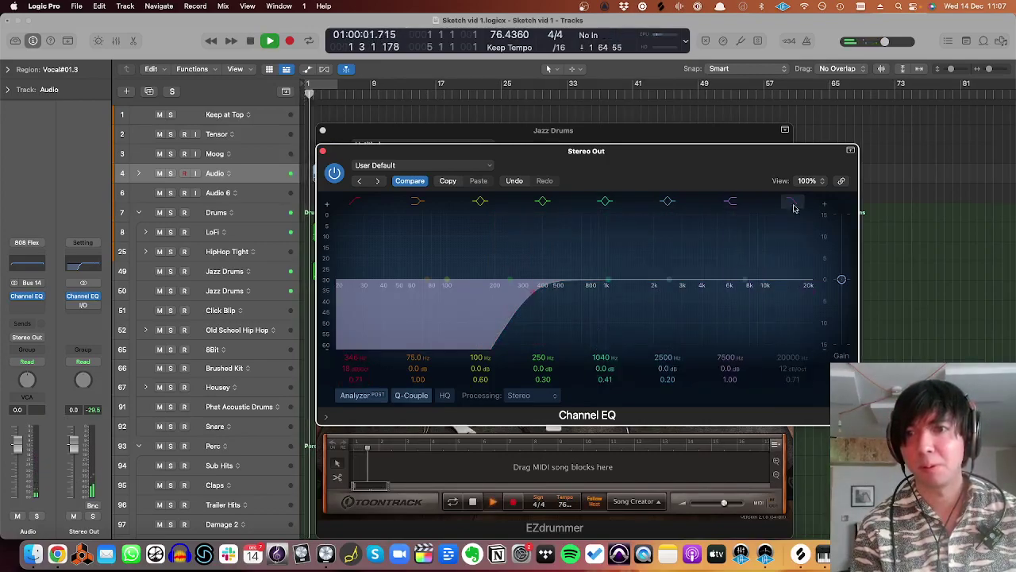
left_click_drag(800, 235, 697, 238)
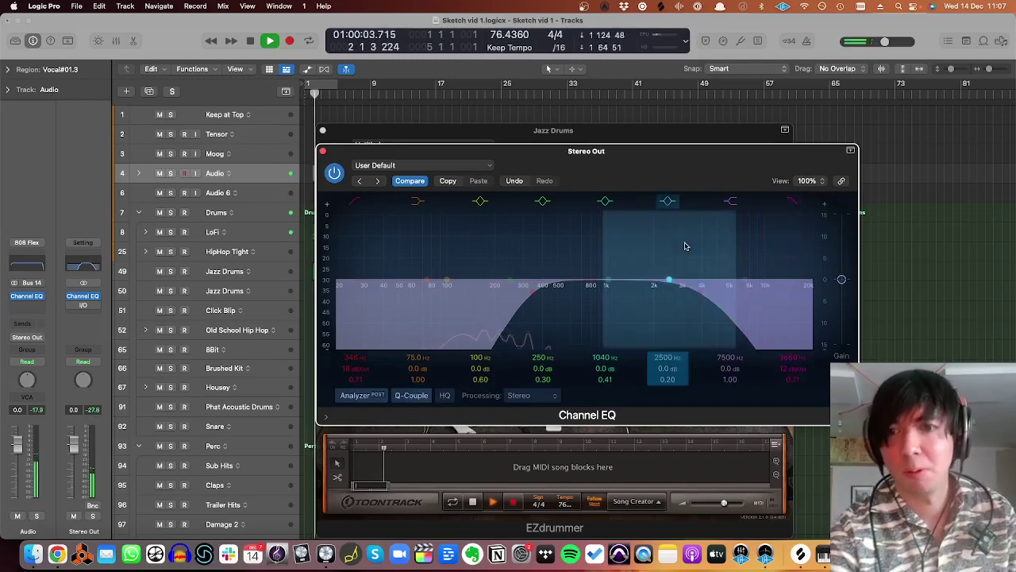
key("space")
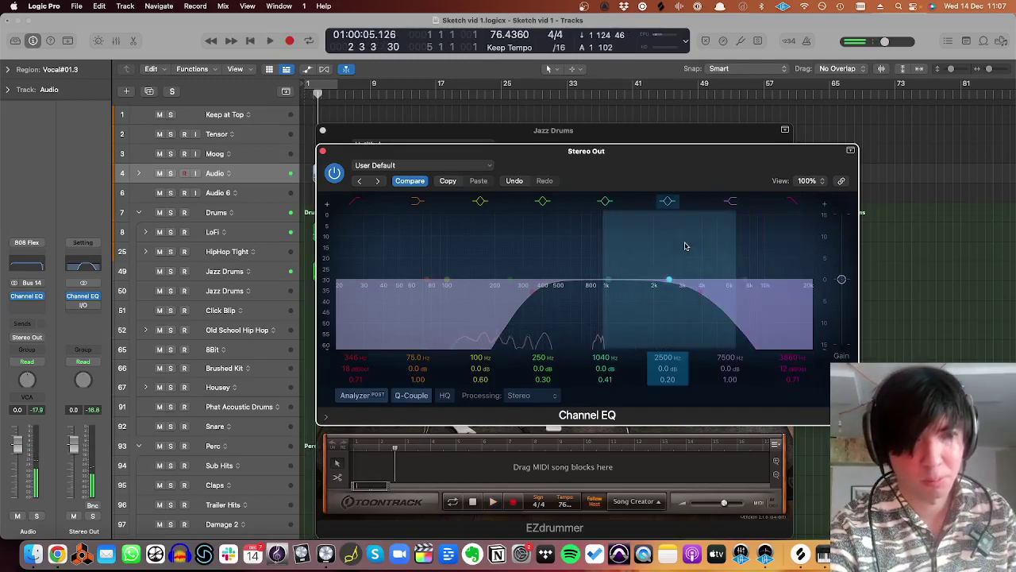
- Show the Stereo Out channel as a track in the arrangement and select that track
left_click(85, 366)
left_click(84, 365)
right_click(101, 334)
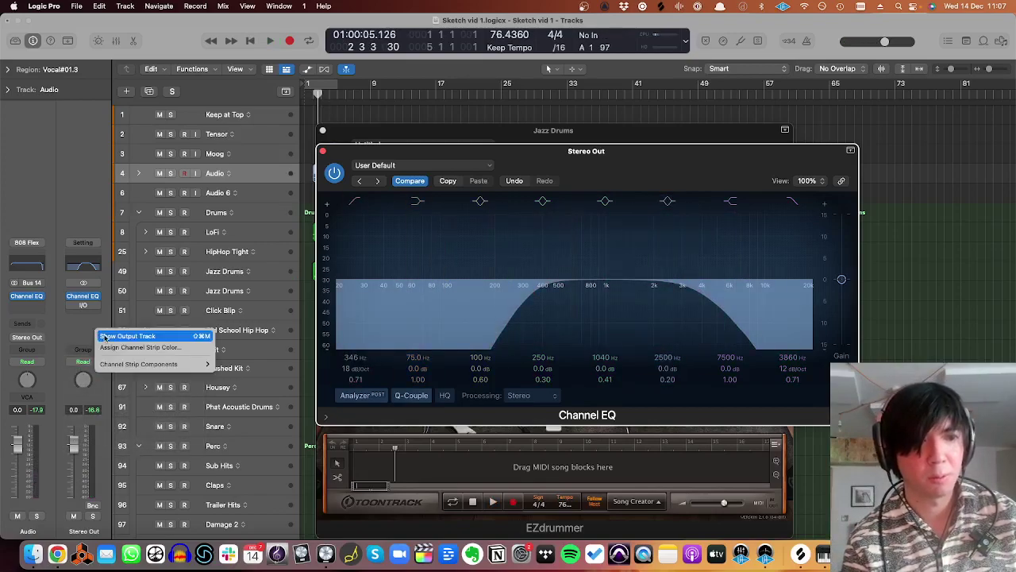
left_click(127, 336)
scroll(238, 397, "down", 10)
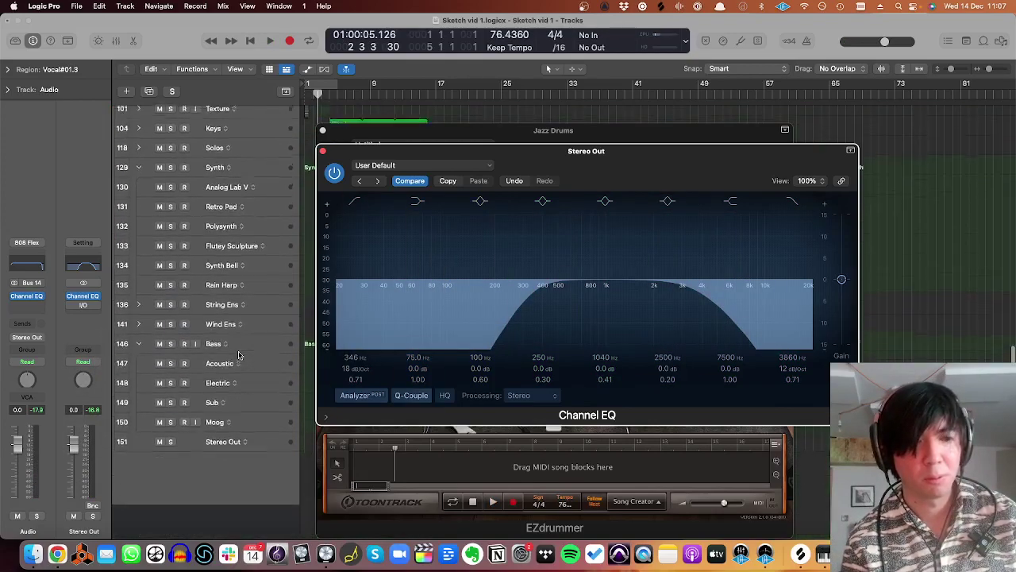
left_click(266, 479)
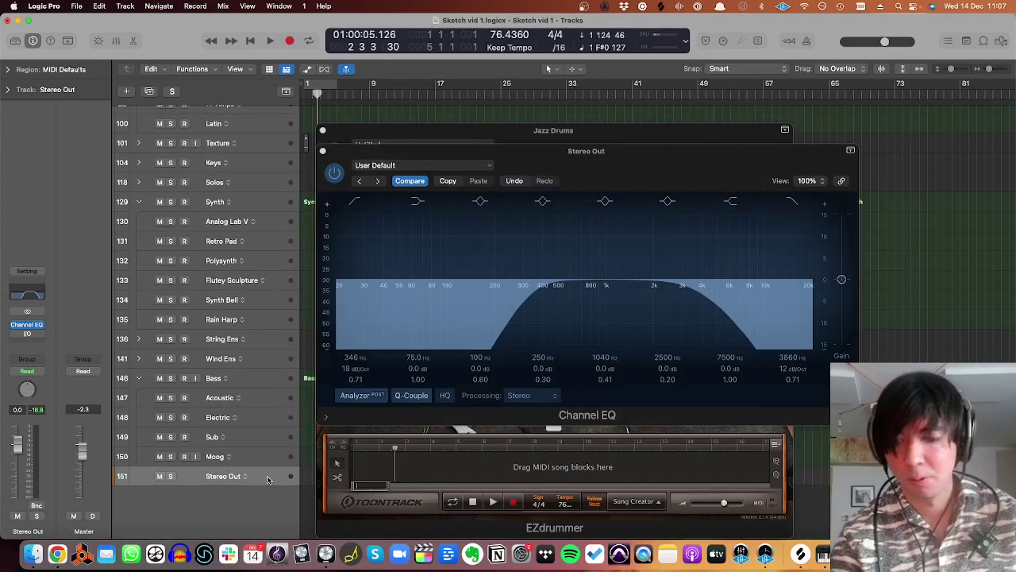
- Record Latch automation on the Stereo Out EQ, sweeping low cut from 394 to 20 Hz and high cut from 965 to 20000 Hz, and restore Read
key("space")
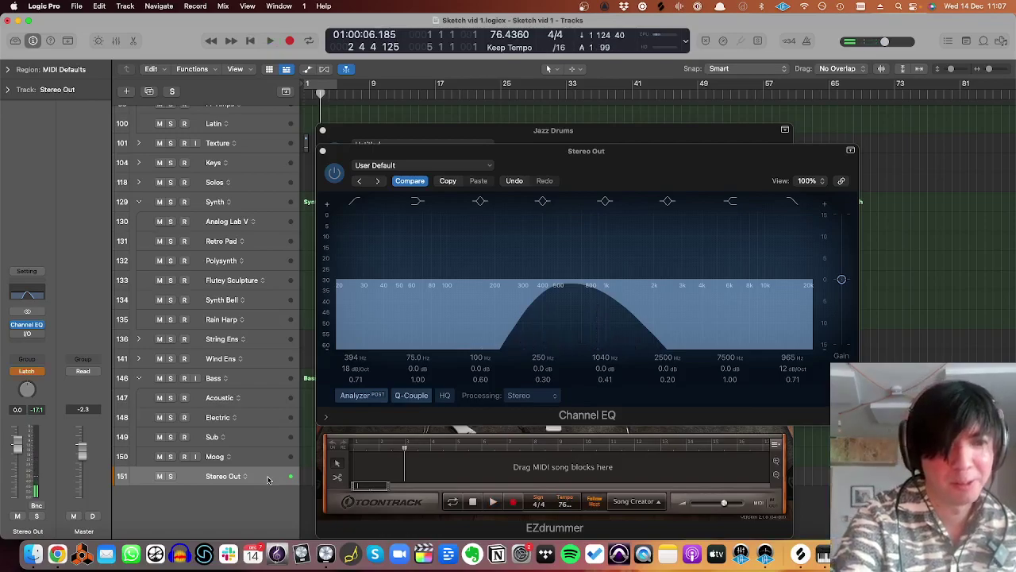
key("space")
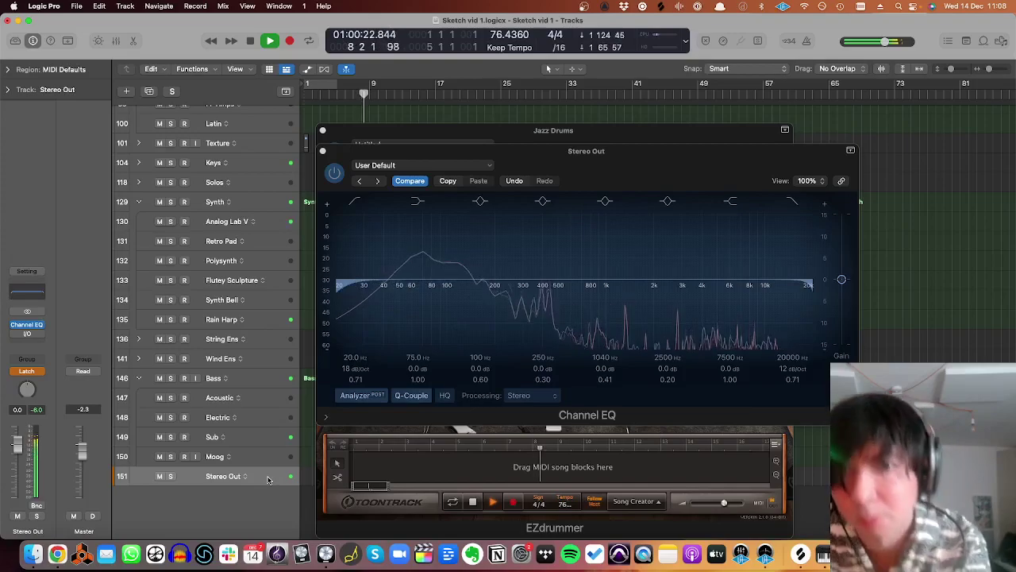
key("ctrl+shift+super+r")
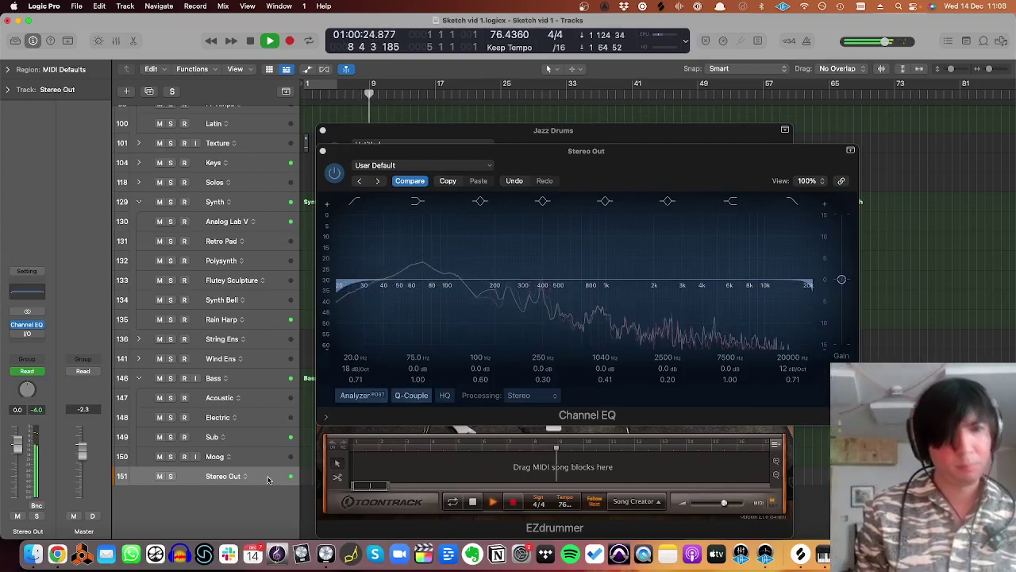
- Close the Stereo Out EQ and Jazz Drums windows and listen to the song continuing past bar 8
left_click(323, 150)
left_click(323, 130)
key("super+Down")
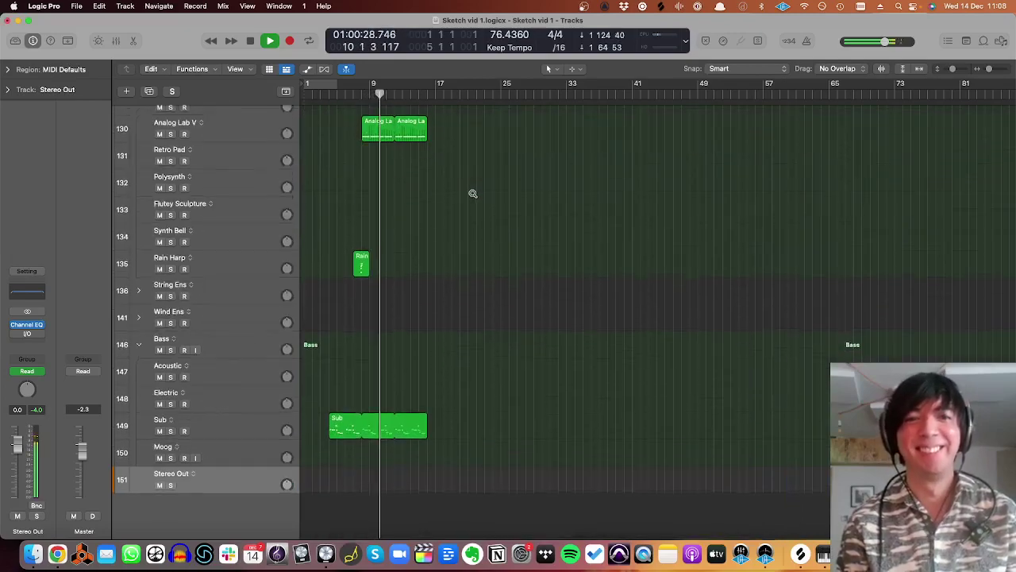
key("super+Right")
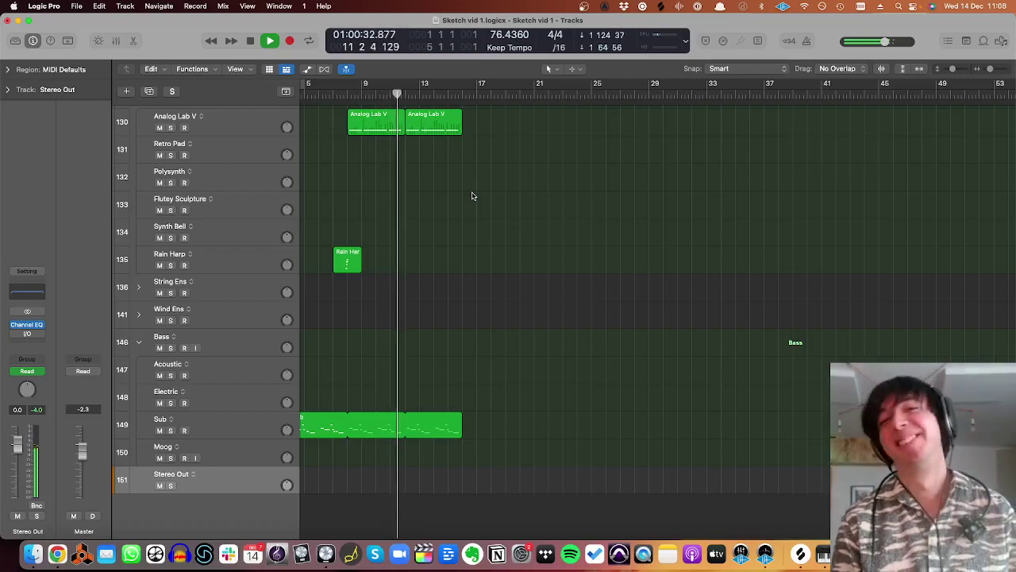
key("super+Up")
key("super+Up")
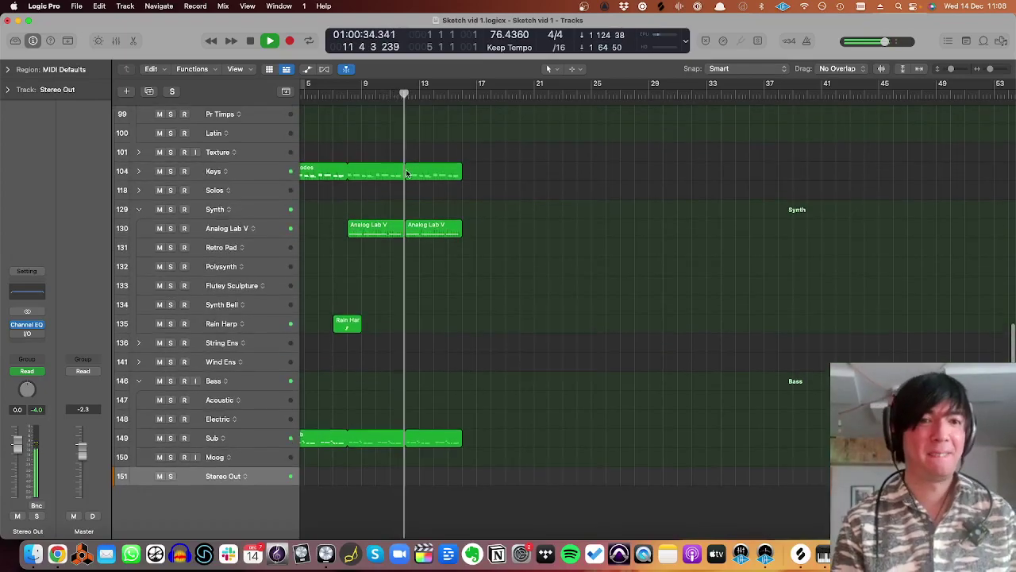
- Stop playback and split the Sub bass region at bar 8
key("space")
left_click(341, 97)
key("super+Down")
key("super+Down")
key("super+Right")
key("super+Right")
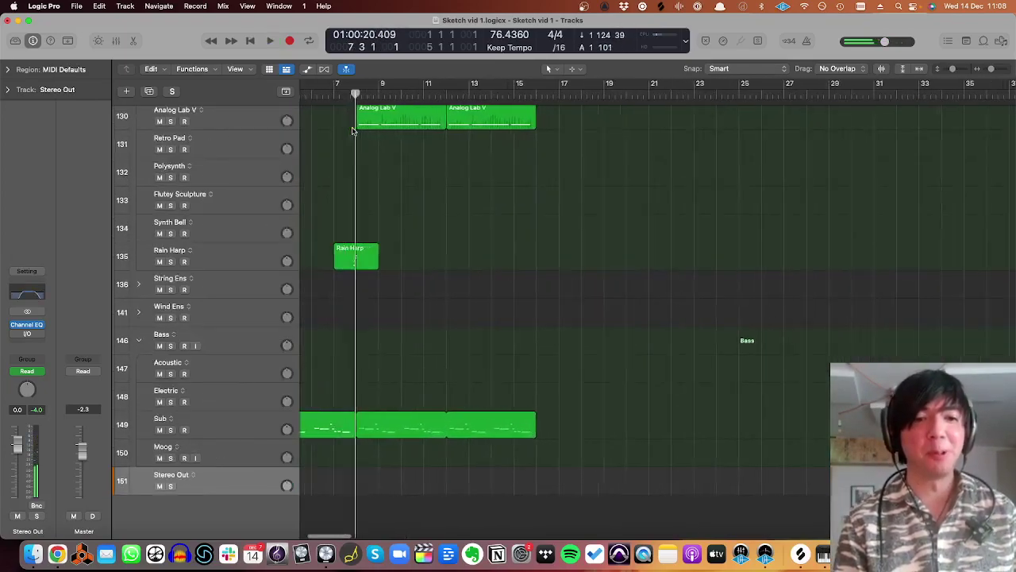
scroll(355, 132, "left", 3)
left_click(462, 423)
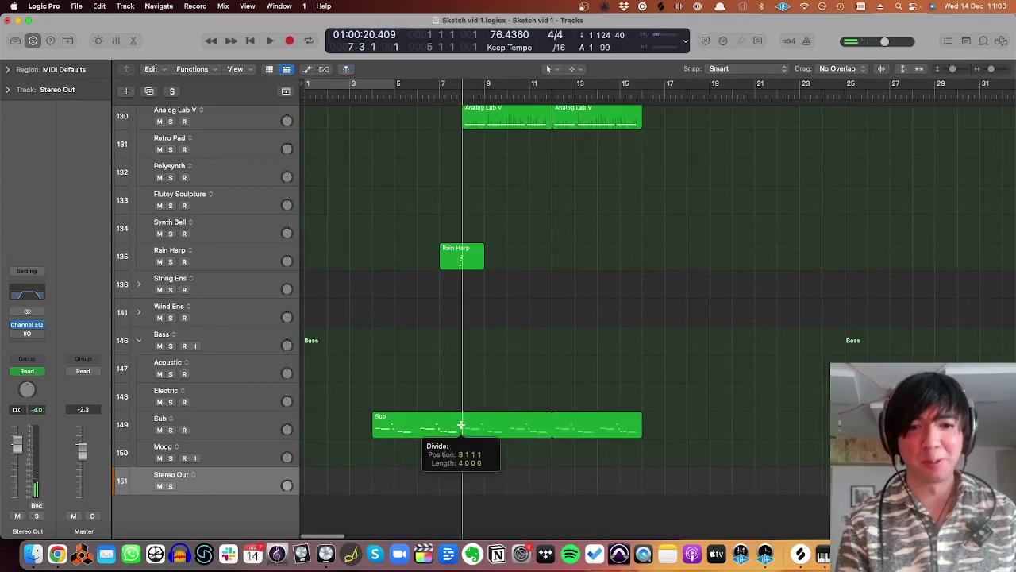
- Create a new software instrument track and place it directly above Sub in the Bass stack
left_click(243, 424)
key("alt+super+s")
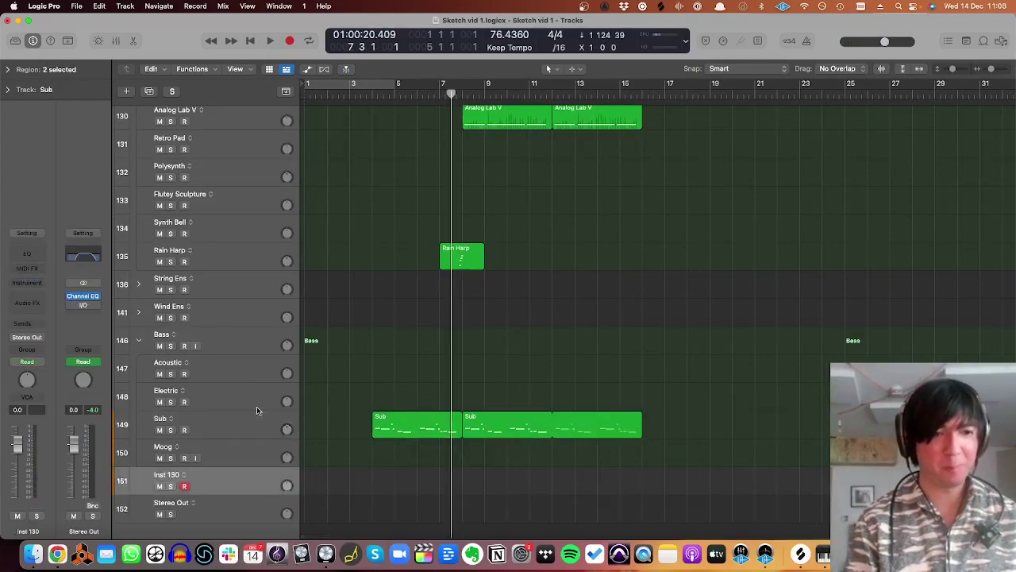
left_click_drag(223, 468, 194, 412)
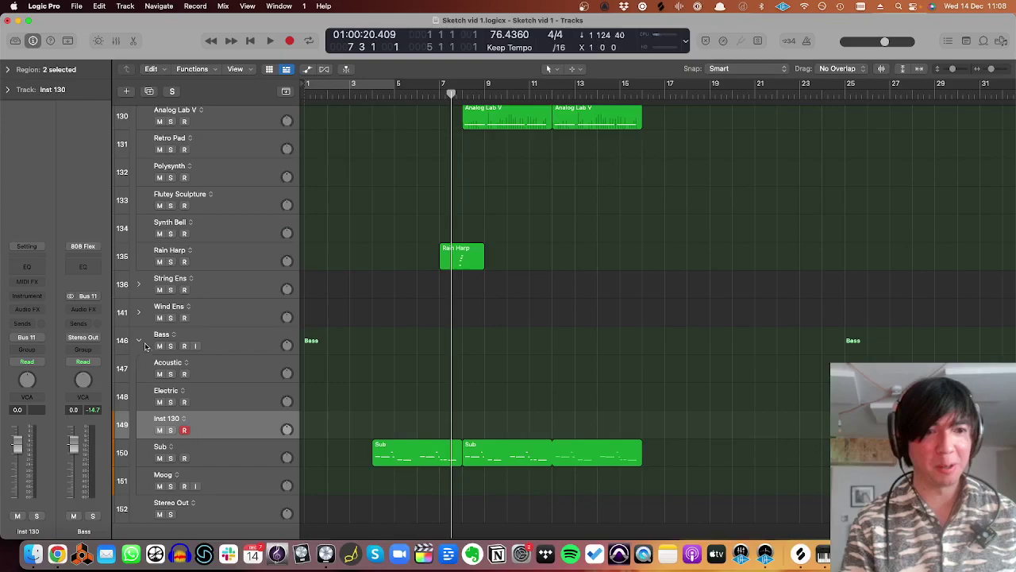
- Search the sound library for PHAT and load the Bass Phatty setting on the new track
key("y")
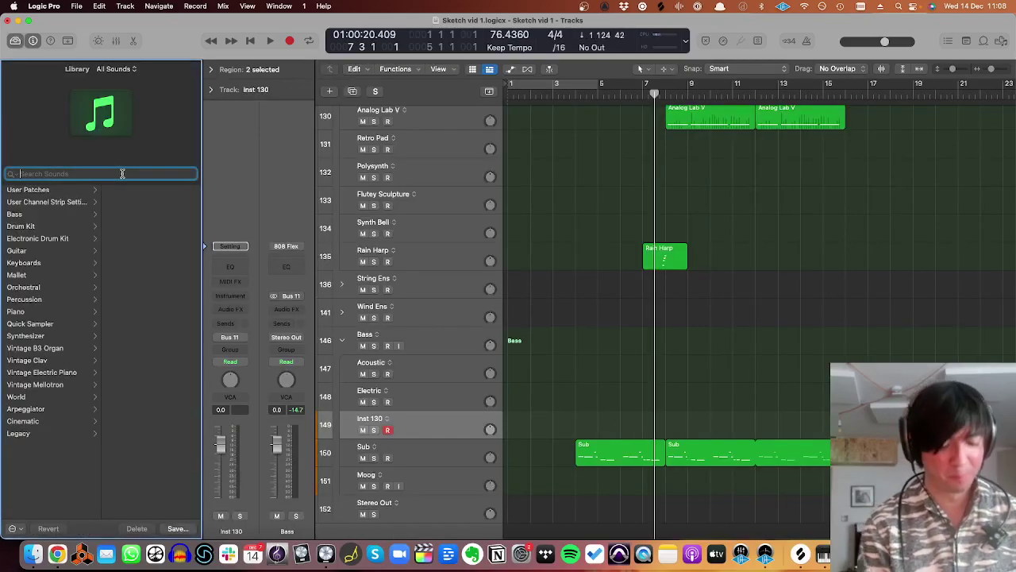
type("PHAT")
left_click(56, 220)
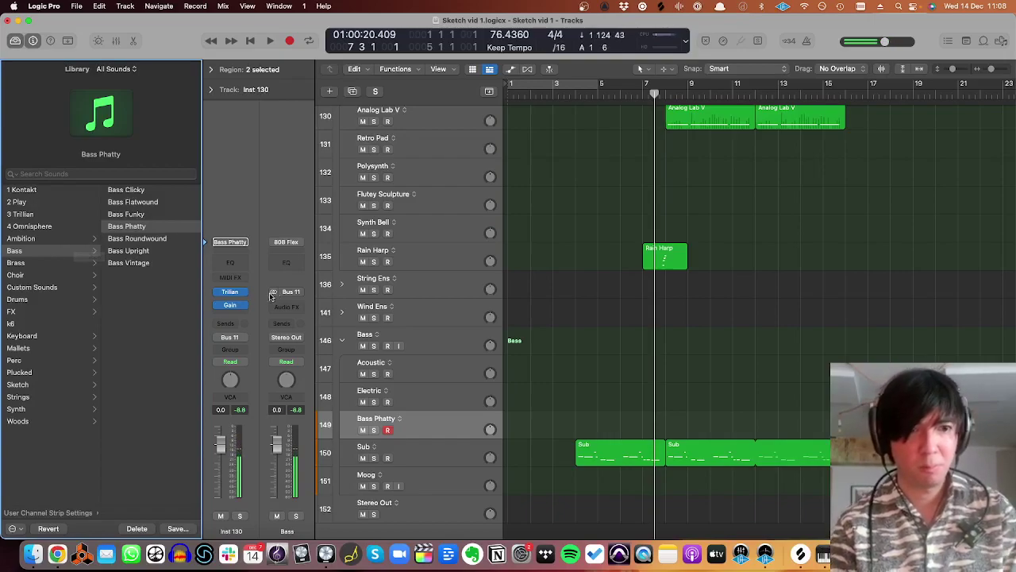
- Audition the Bass Phatty sound against the song from about bar 7
key("x")
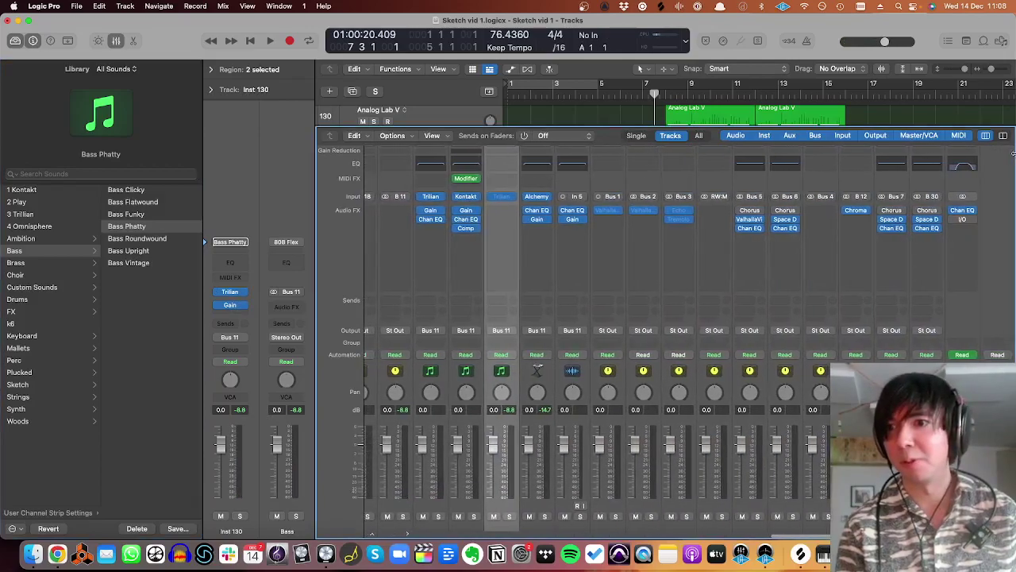
key("x")
left_click(681, 94)
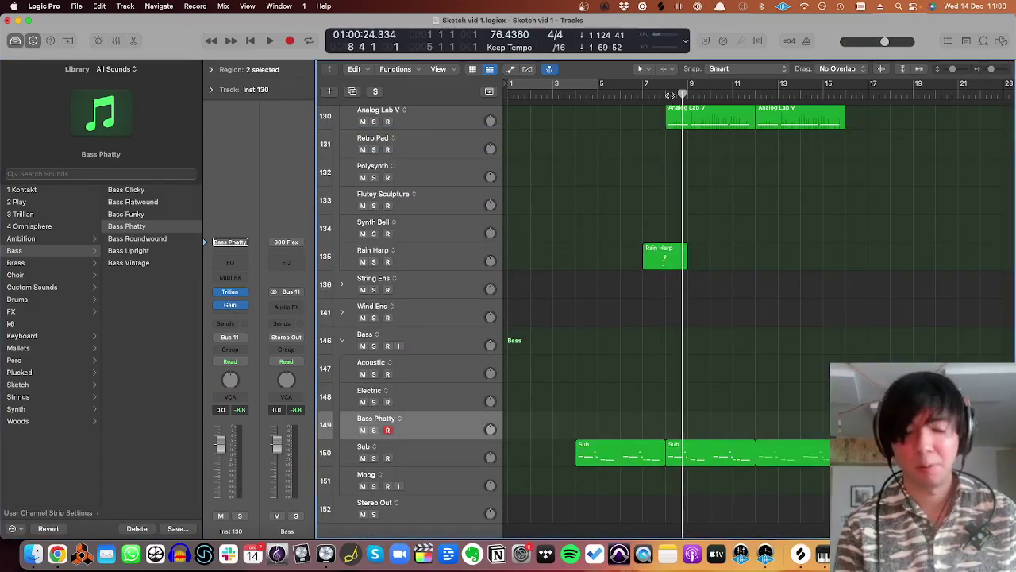
key("space")
left_click(654, 94)
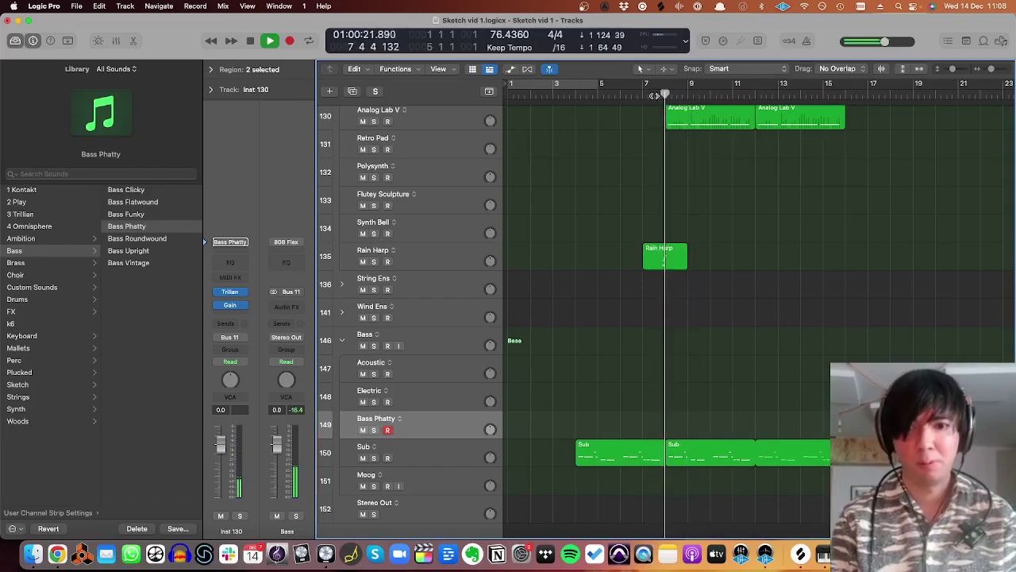
key("space")
- Copy the Sub region starting at bar 8 to the Bass Phatty track, play it and set the track volume to -2.8 dB
scroll(654, 237, "right", 5)
left_click_drag(622, 453, 576, 451)
key("space")
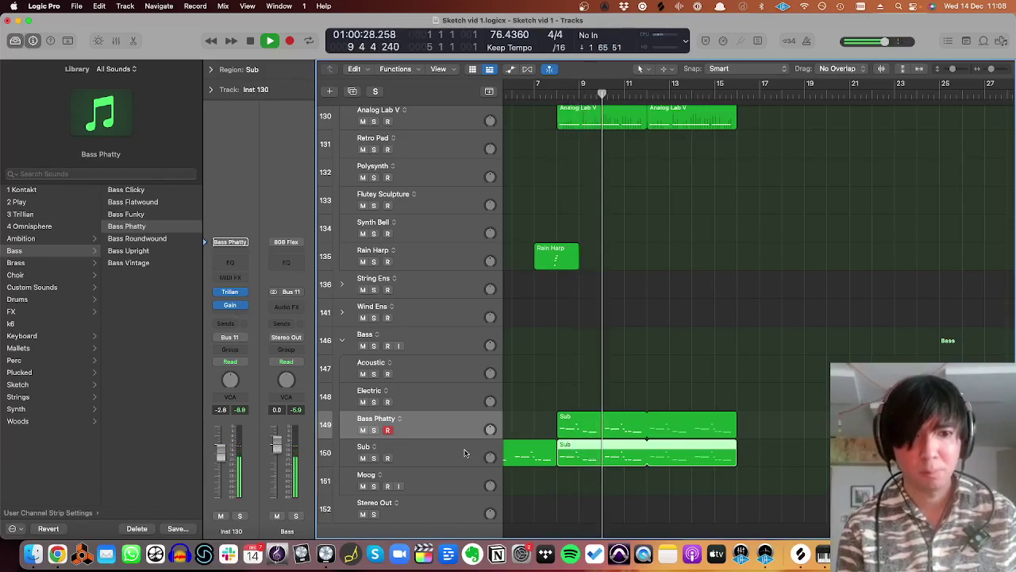
- Check the Sub track in solo, delete its region from bar 8 onward, and stop with the Bass Phatty track selected
left_click(402, 453)
left_click(374, 459)
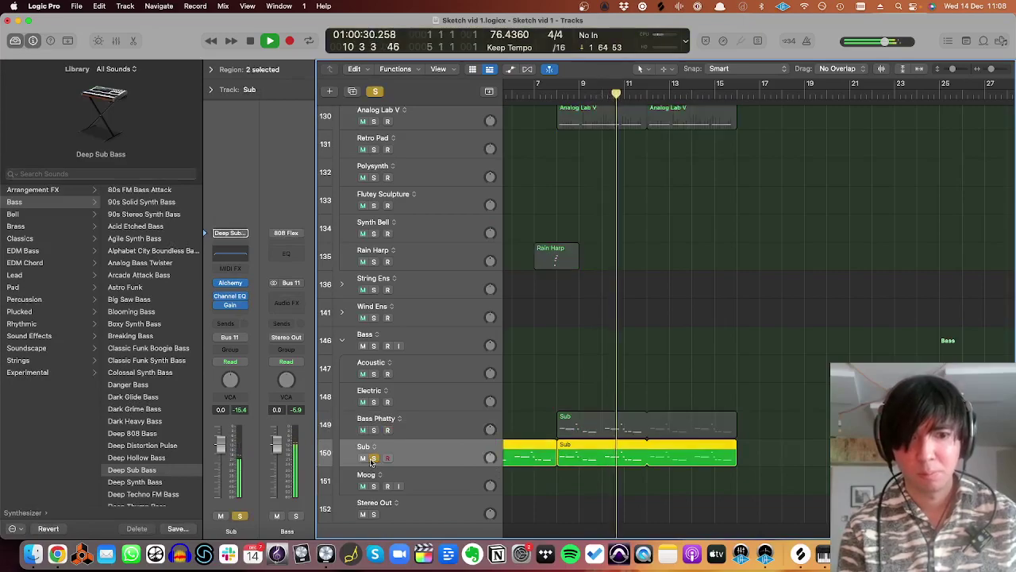
left_click(374, 459)
left_click_drag(599, 486, 654, 468)
key("BackSpace")
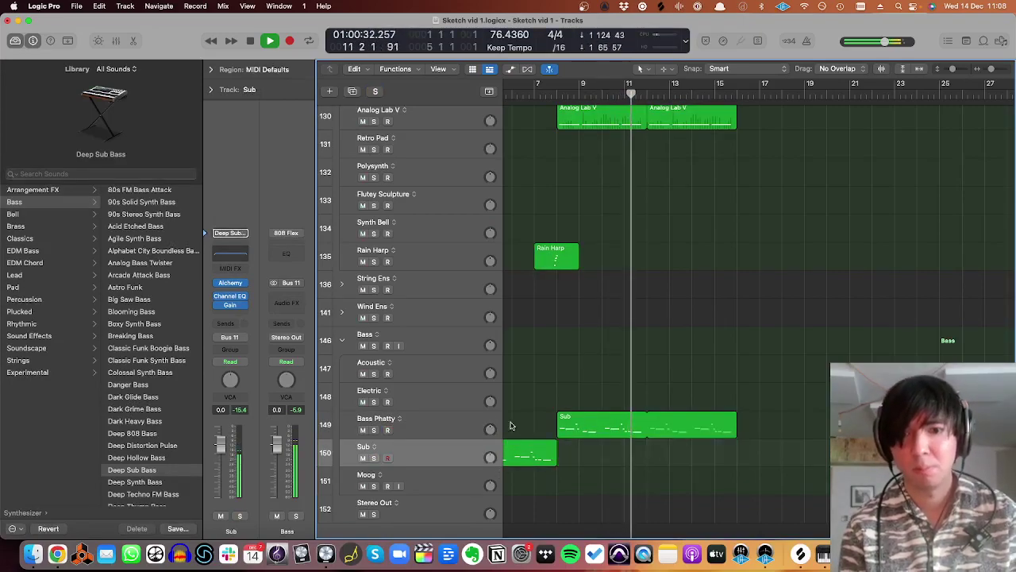
left_click(419, 426)
key("space")
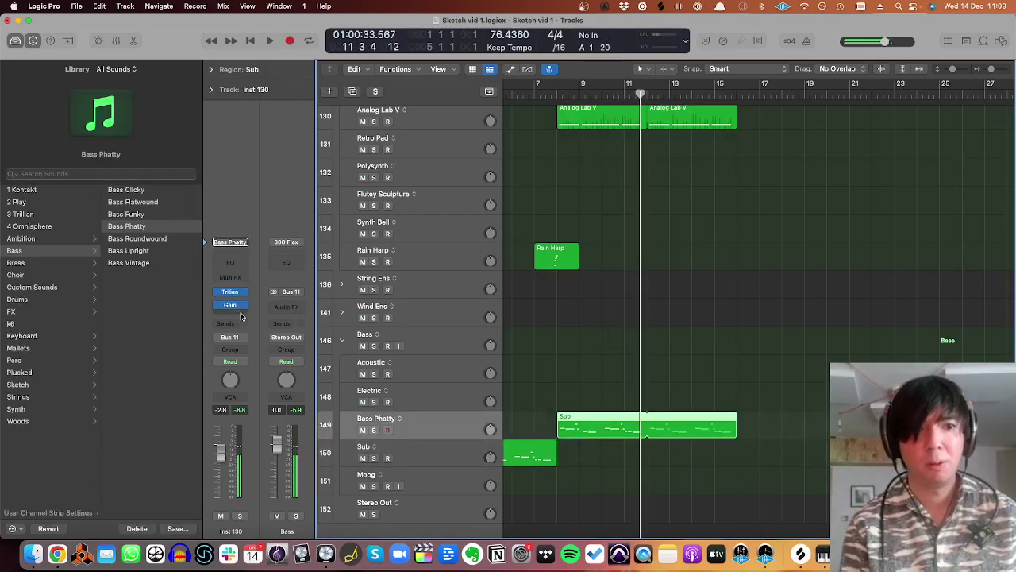
key("f")
key("f")
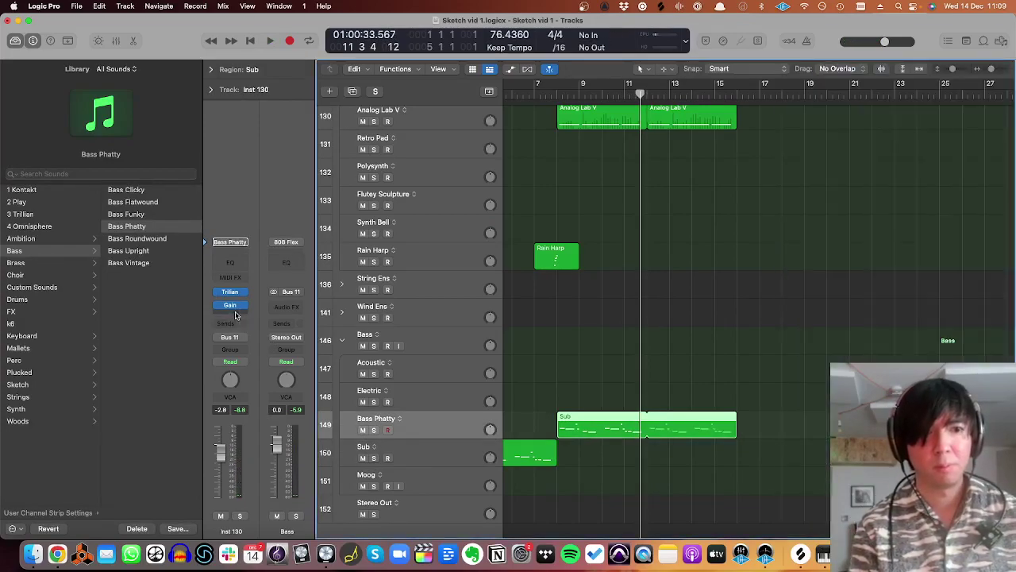
left_click(230, 309)
left_click(261, 296)
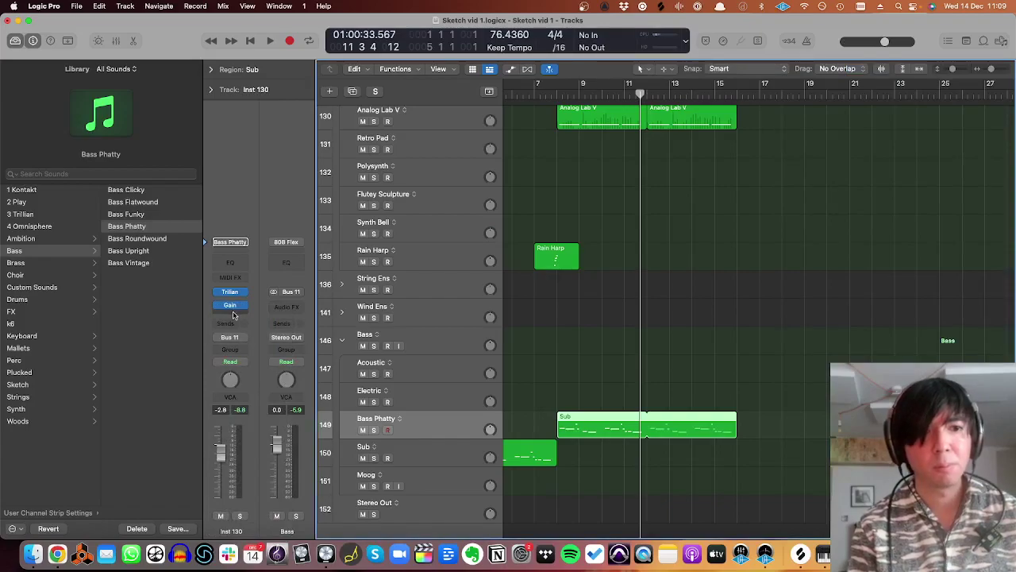
left_click(236, 317)
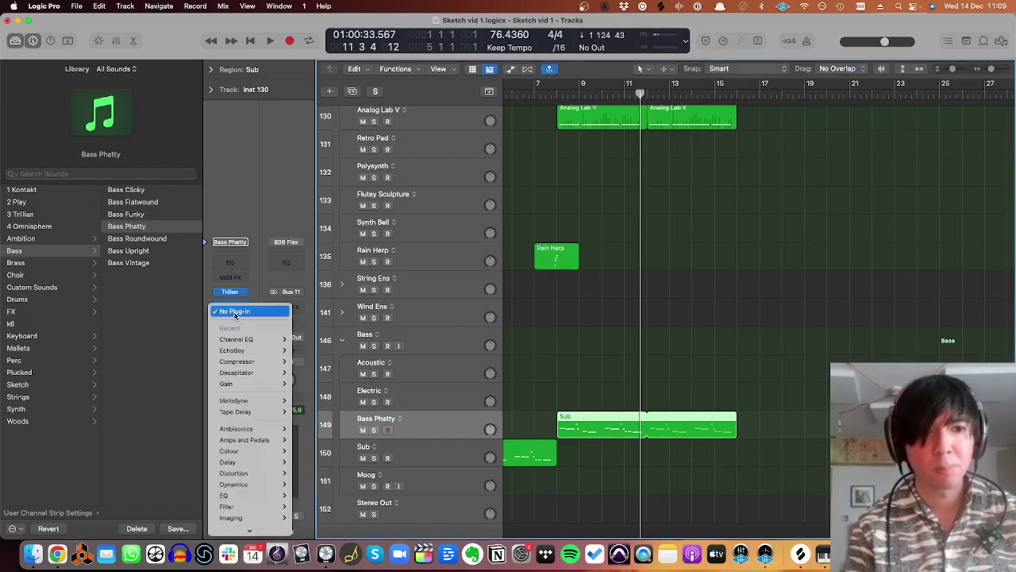
mouse_move(270, 519)
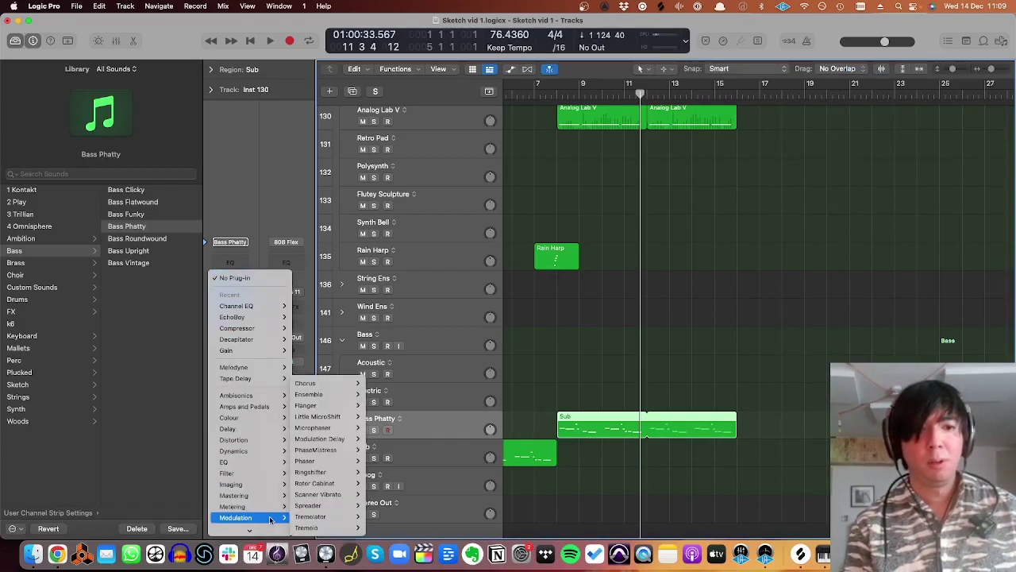
left_click(191, 494)
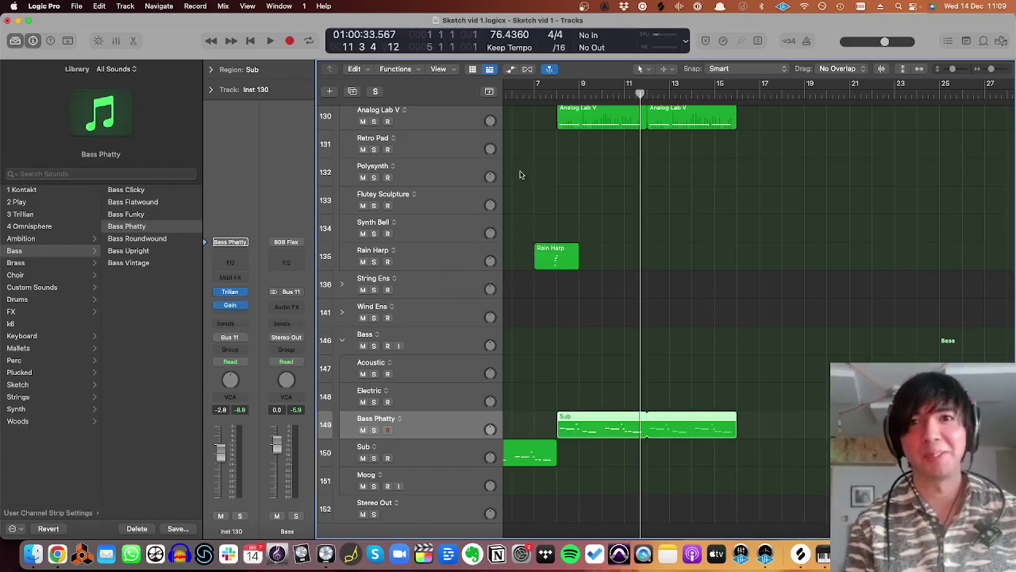
- Insert Soundtoys Devil-Loc Deluxe after the Gain plug-in on the Bass Phatty track
left_click(231, 316)
mouse_move(261, 458)
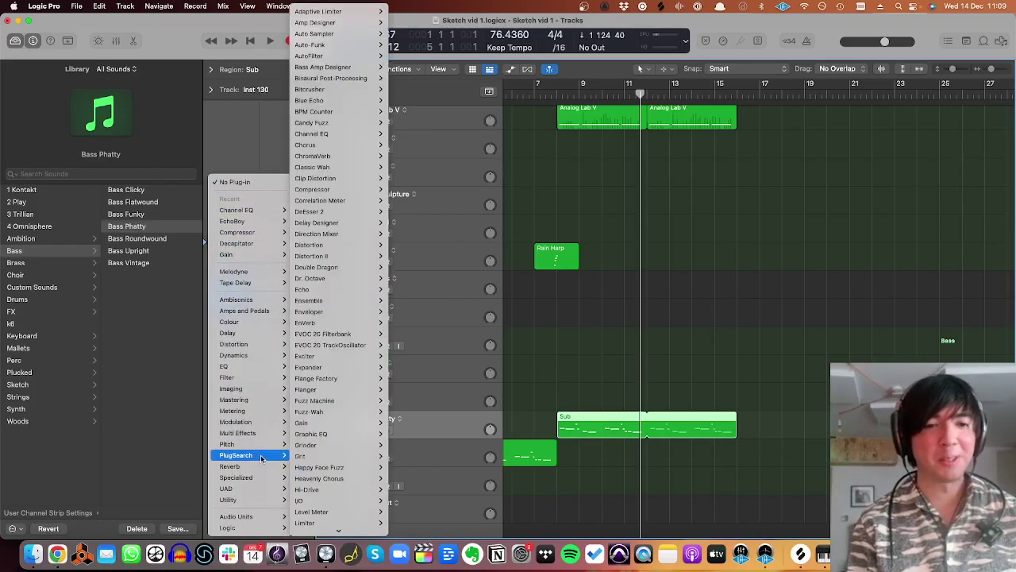
mouse_move(271, 520)
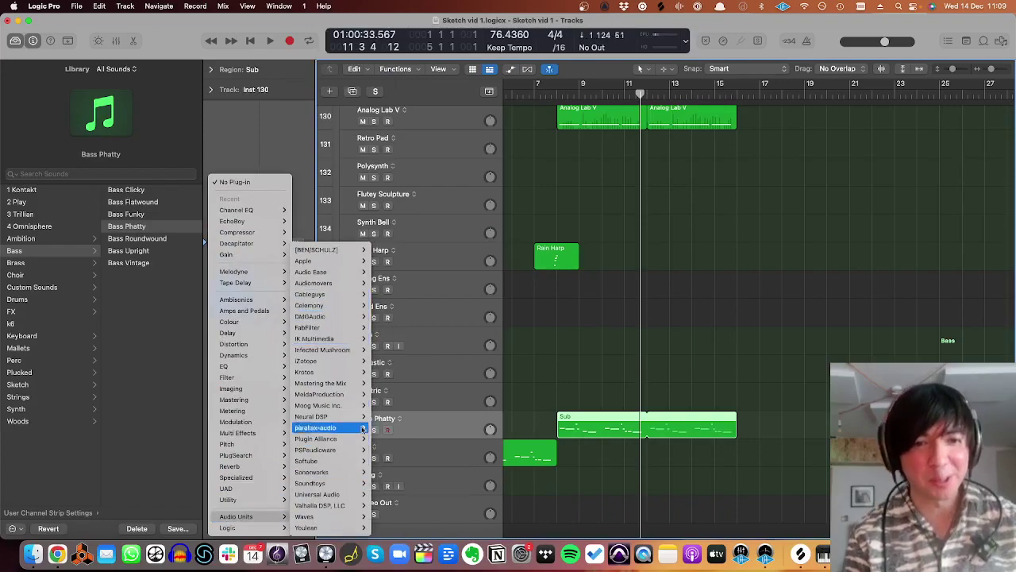
mouse_move(332, 328)
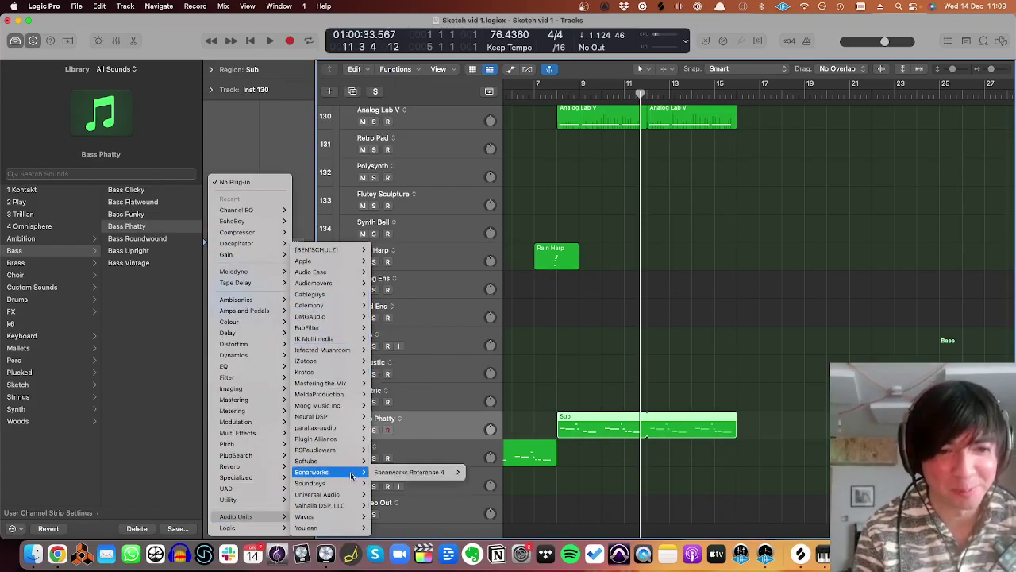
mouse_move(329, 483)
left_click(411, 361)
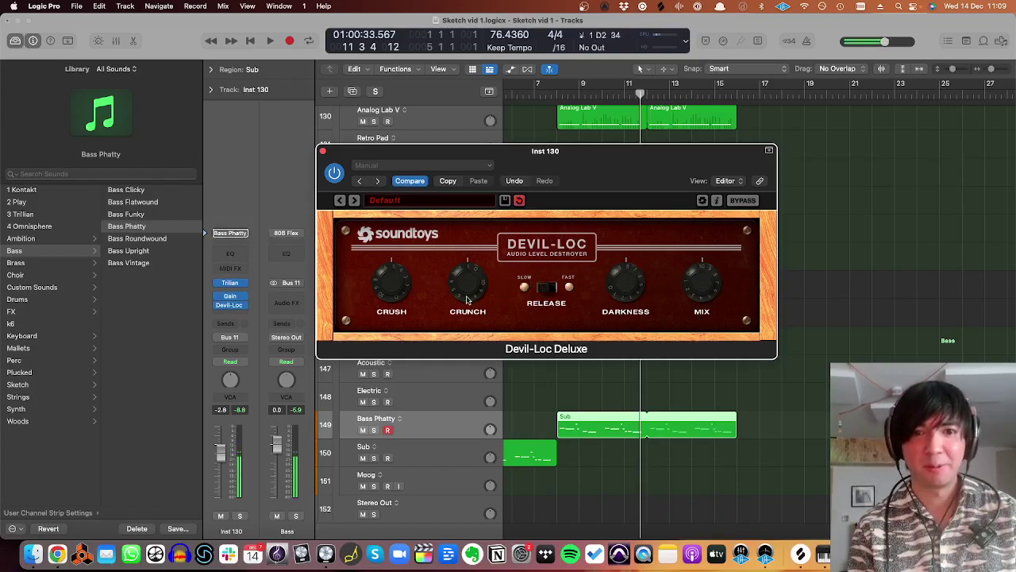
- Set Trilian's patch level to about -1.05 dB during playback, close both plug-in windows and show the mixer
key("space")
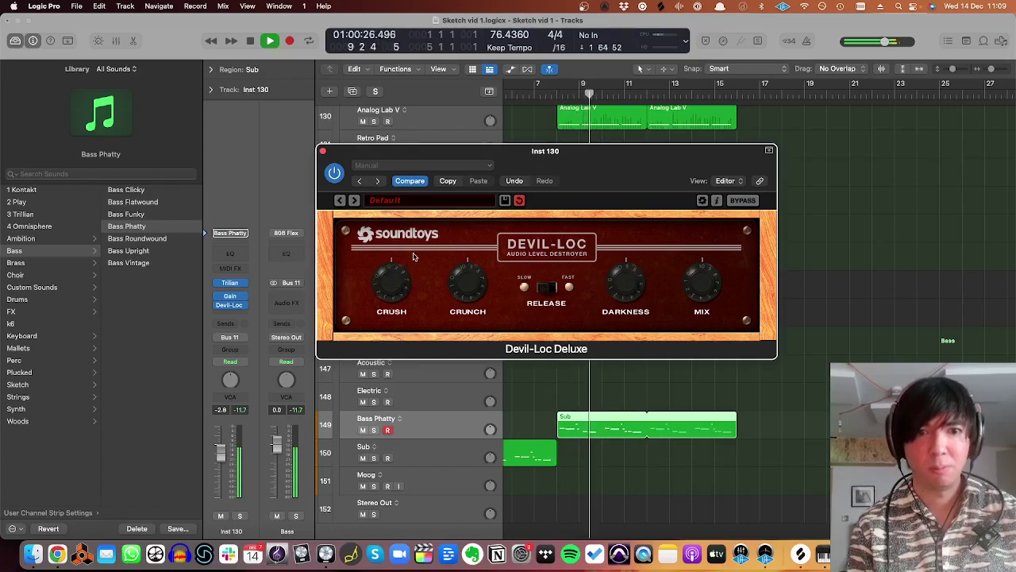
left_click(231, 282)
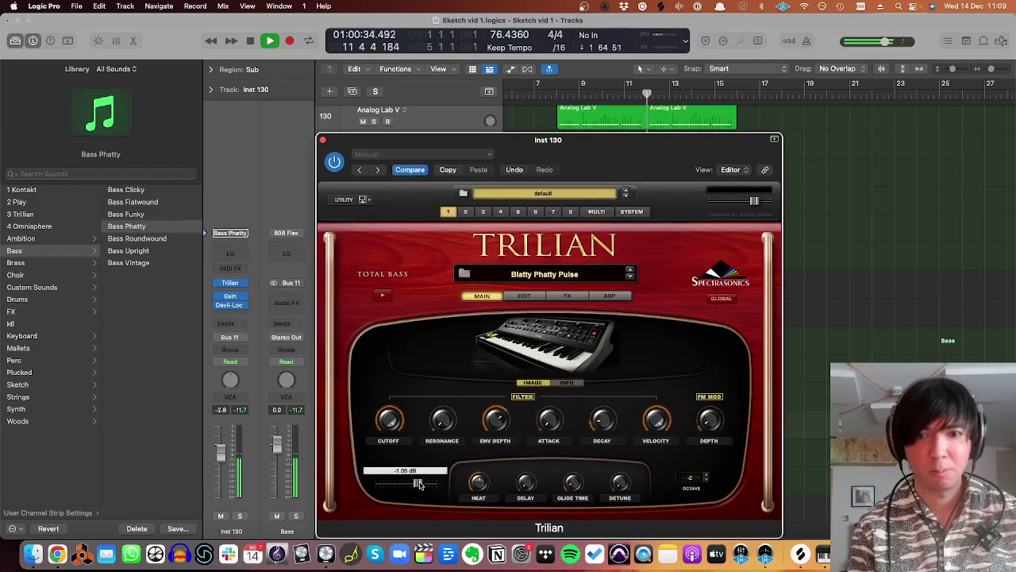
left_click(322, 141)
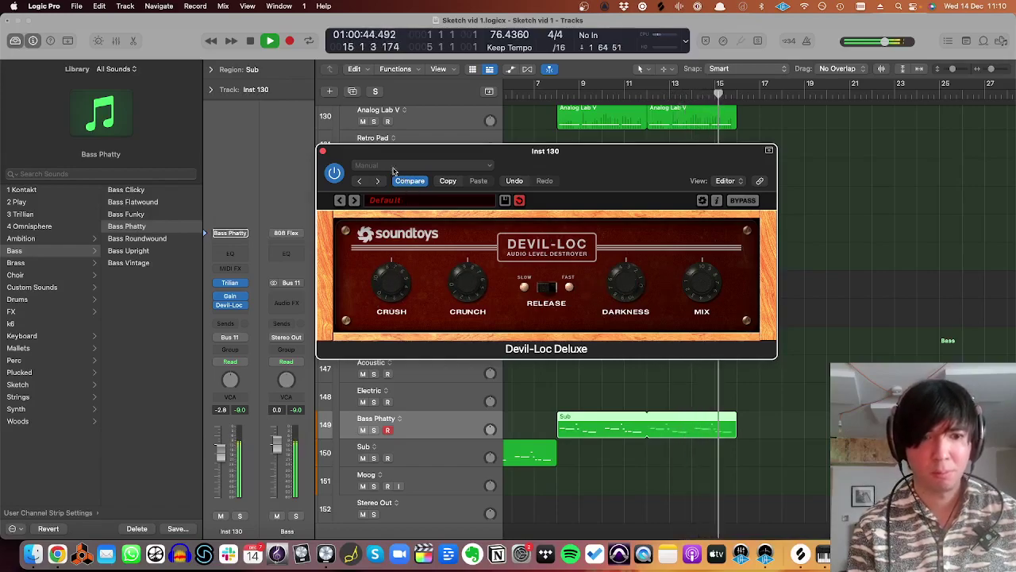
left_click(324, 151)
key("x")
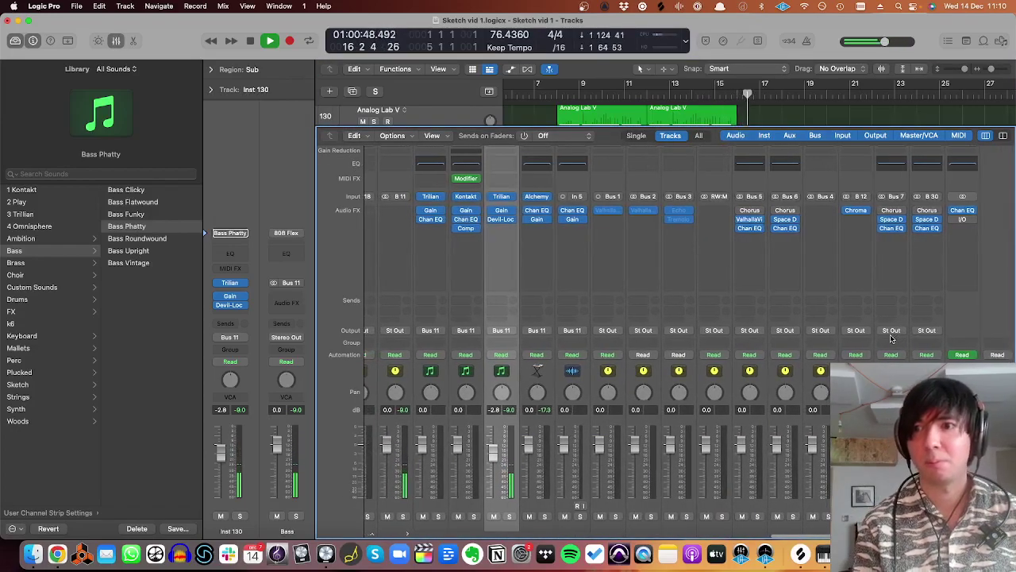
- Hide the mixer, stop playback and move the playhead back to the start of the song
key("x")
scroll(720, 329, "left", 3)
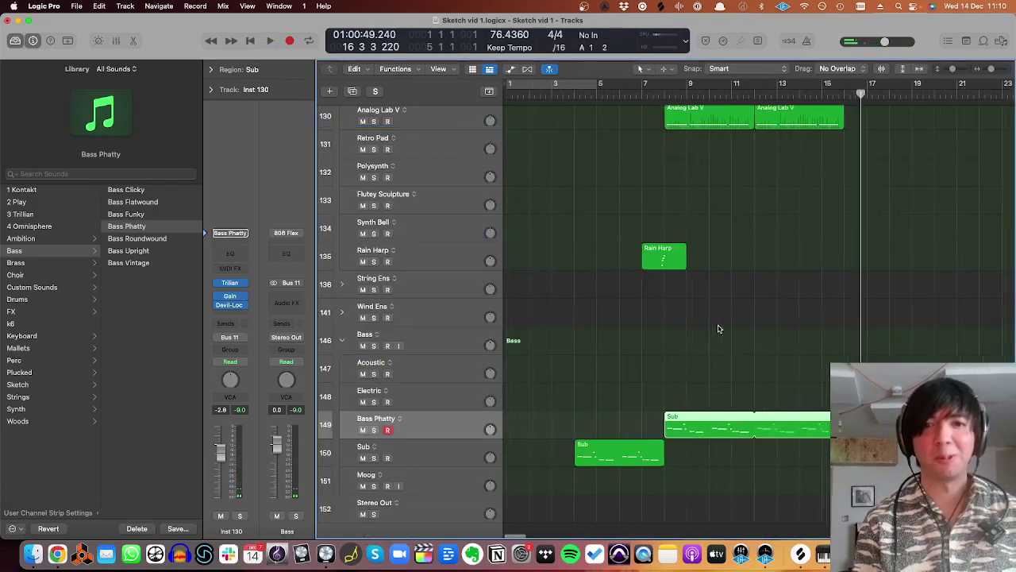
scroll(720, 326, "down", 3)
double_click(534, 97)
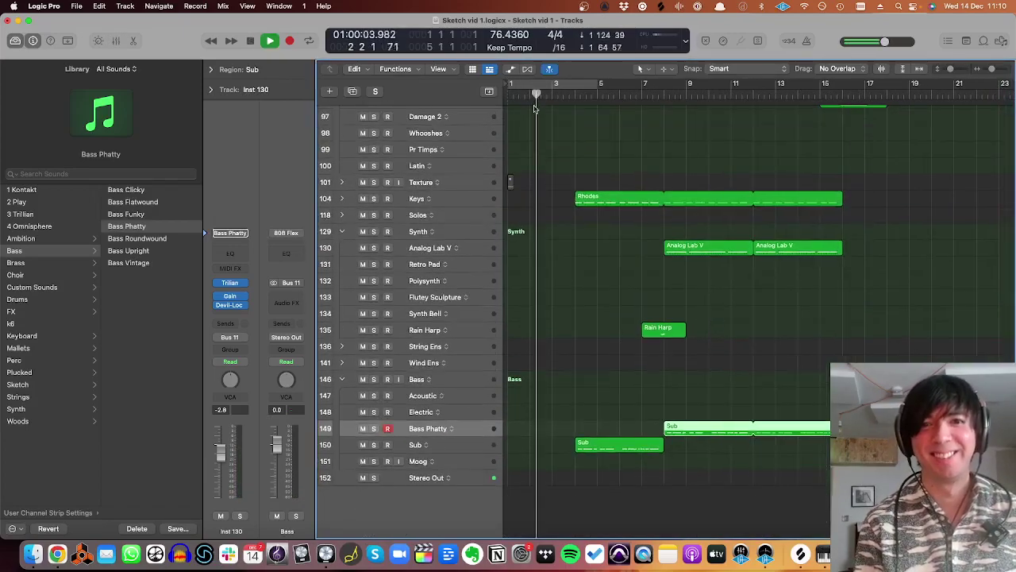
key("z")
key("space")
left_click_drag(546, 95, 498, 95)
key("super+Down")
key("super+Down")
key("super+Down")
key("z")
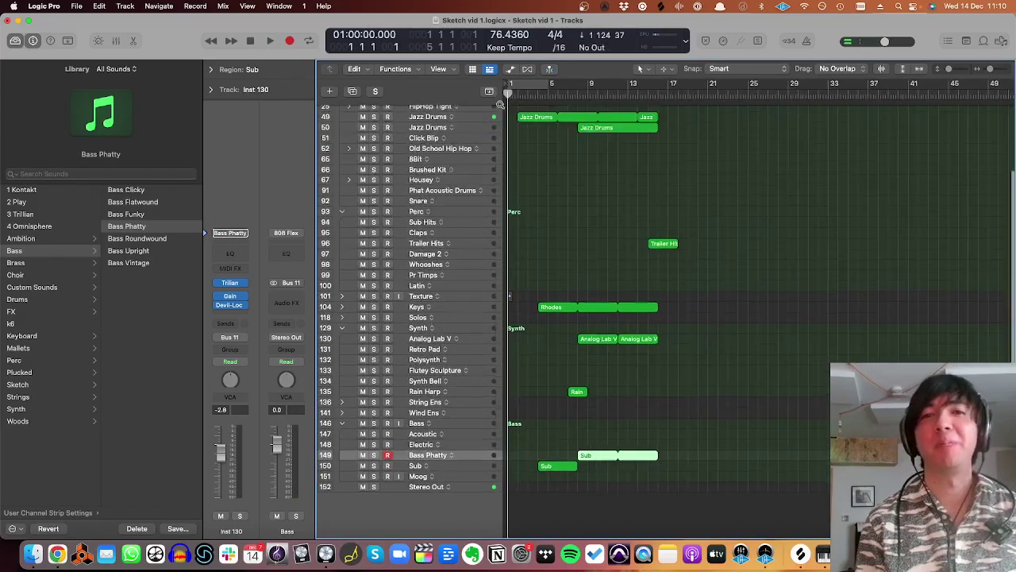
- Play the full arrangement from bar 1 to review the sketch and stop playback in bar 17
double_click(519, 95)
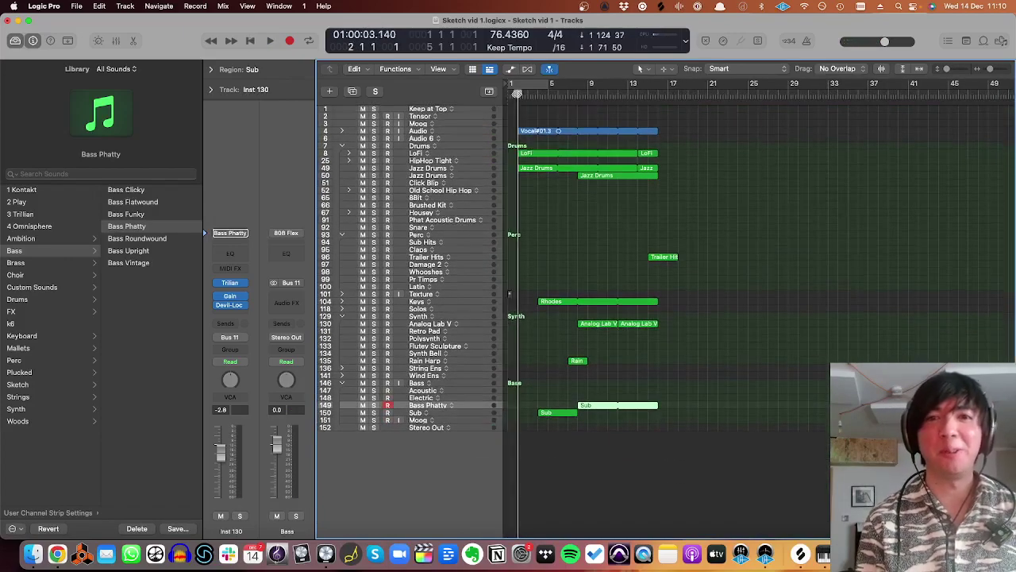
left_click(513, 96)
key("super+Right")
key("super+Right")
key("super+Right")
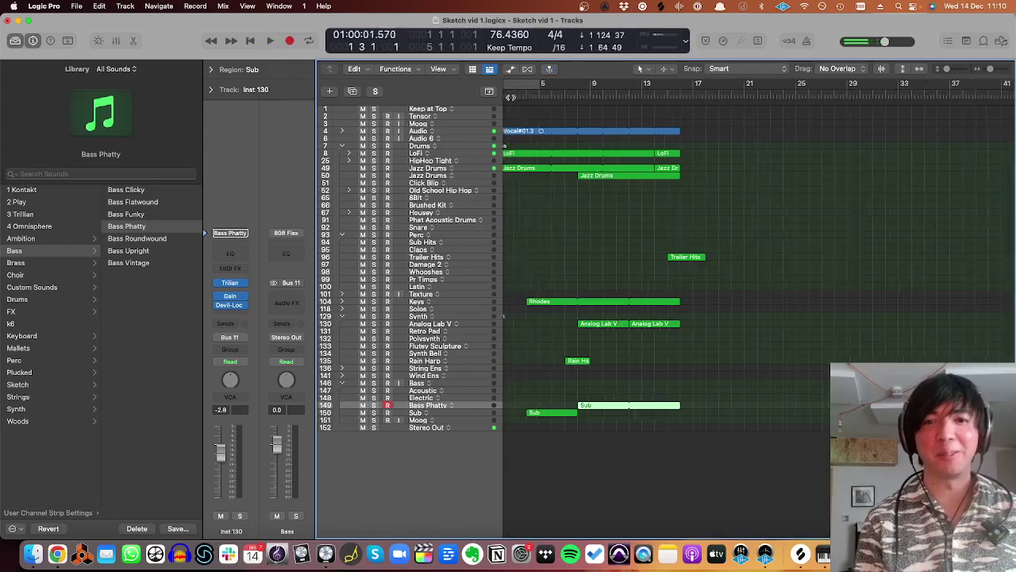
scroll(512, 95, "left", 3)
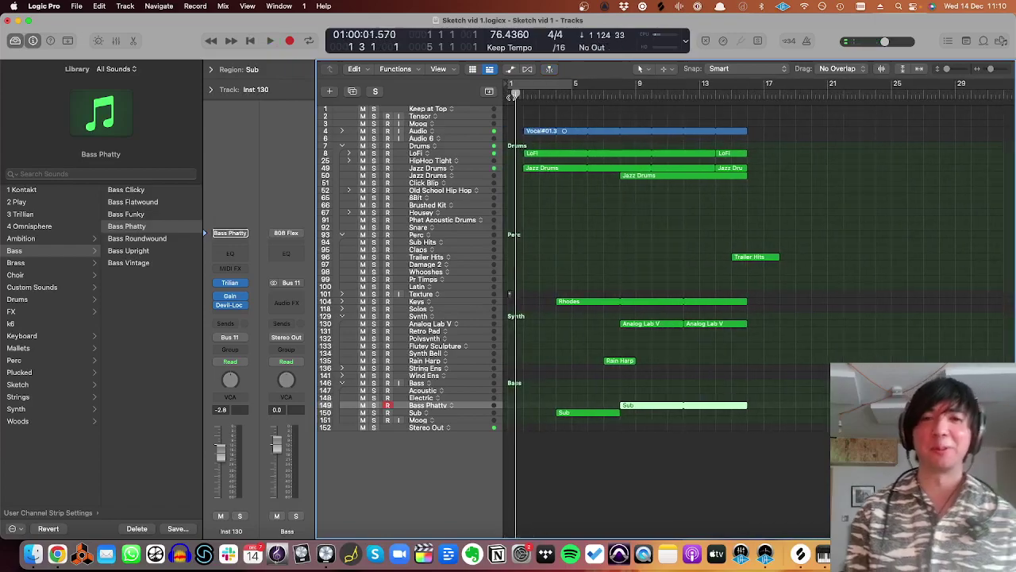
key("space")
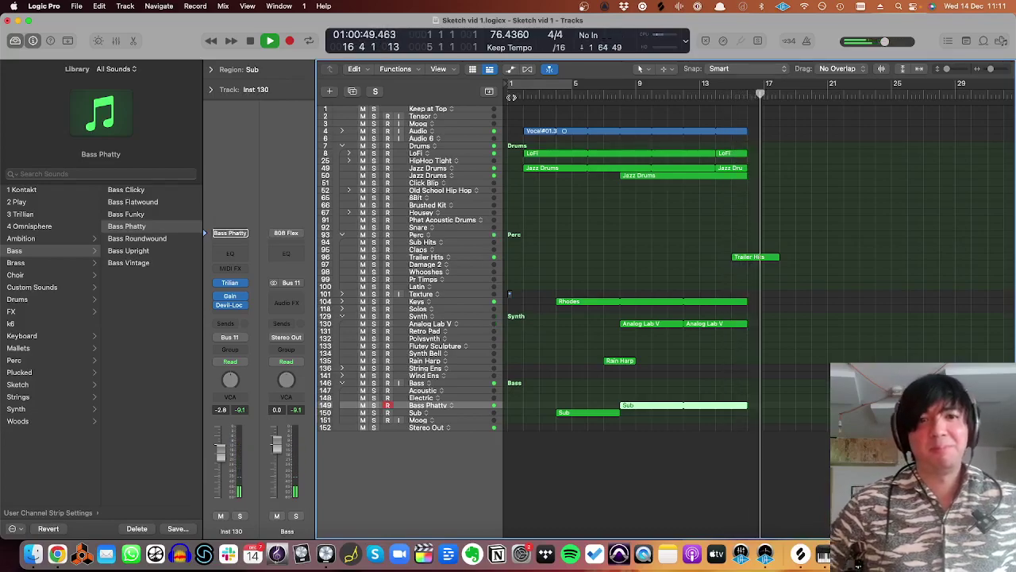
key("space")
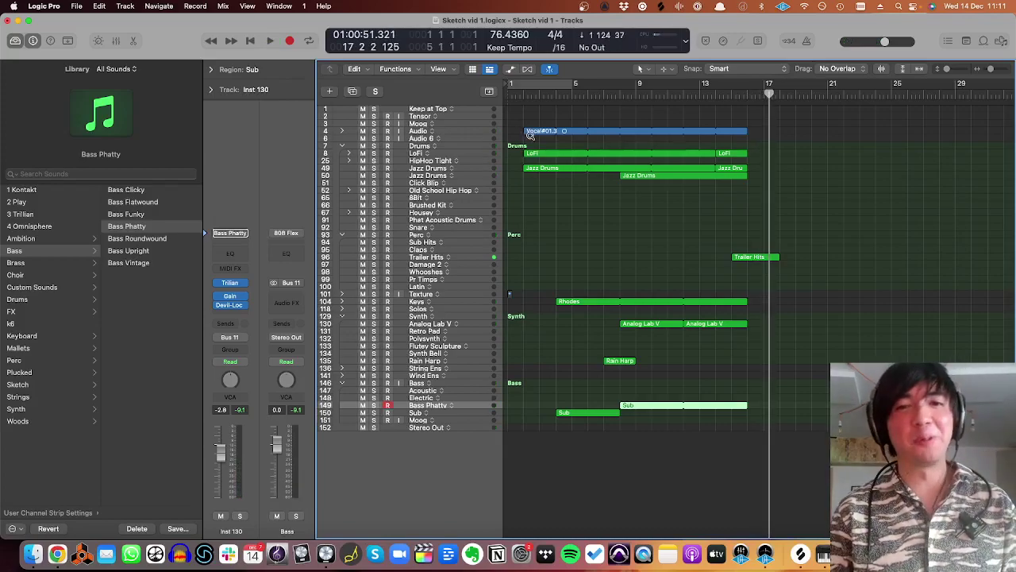
- Collapse the Drums track stack in the track list
scroll(530, 135, "right", 2)
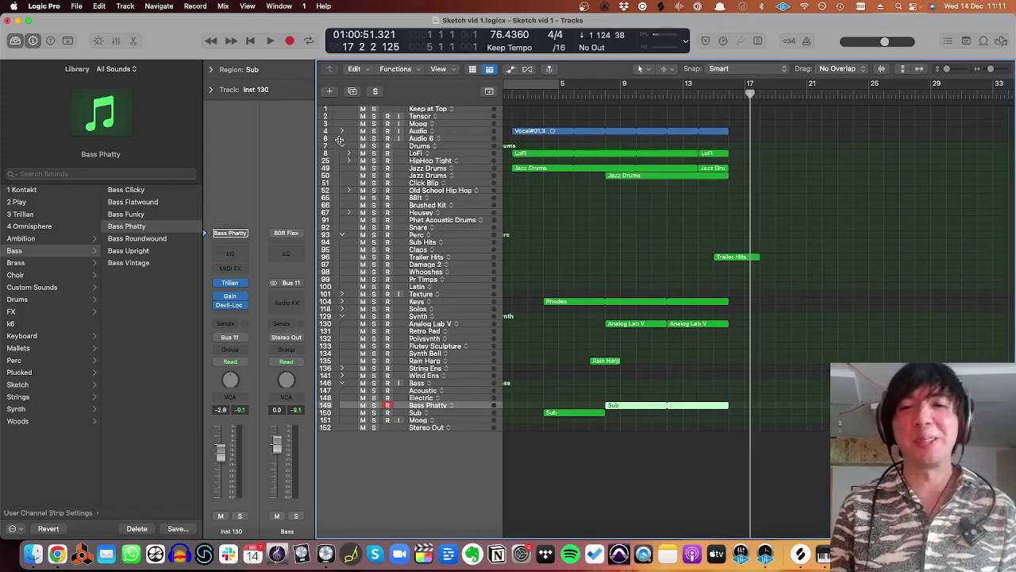
scroll(514, 177, "left", 2)
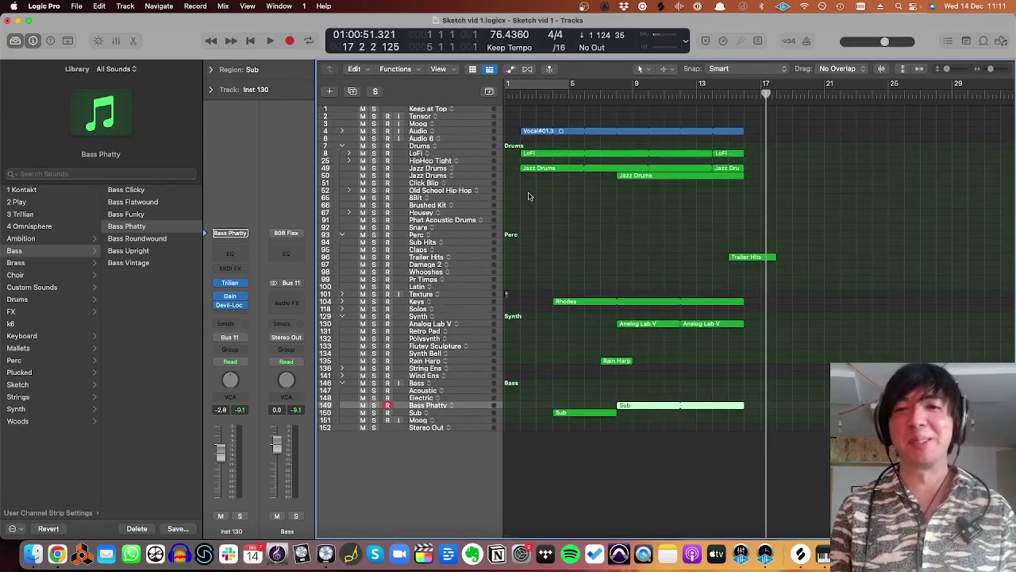
key("super+Down")
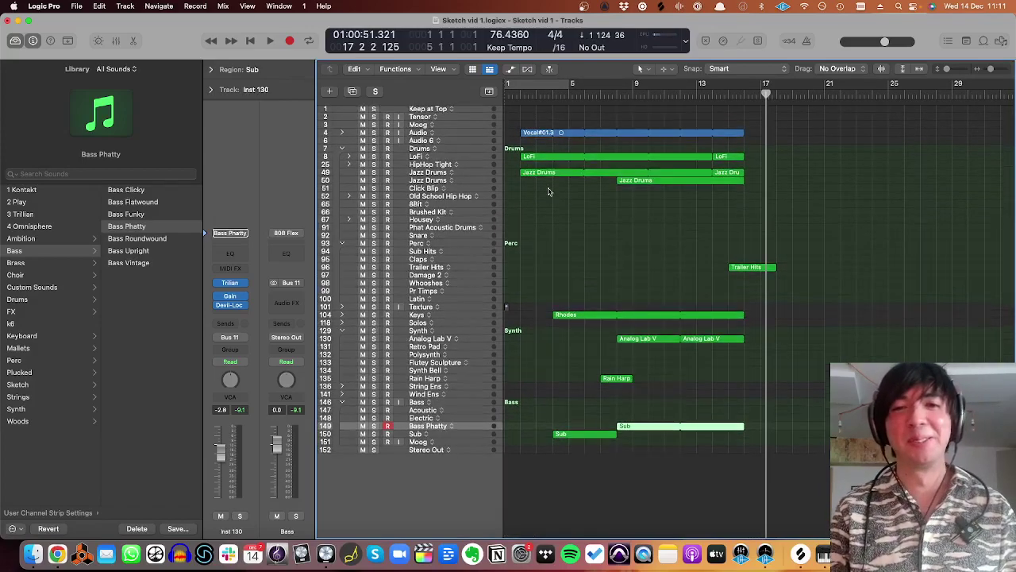
left_click(342, 149)
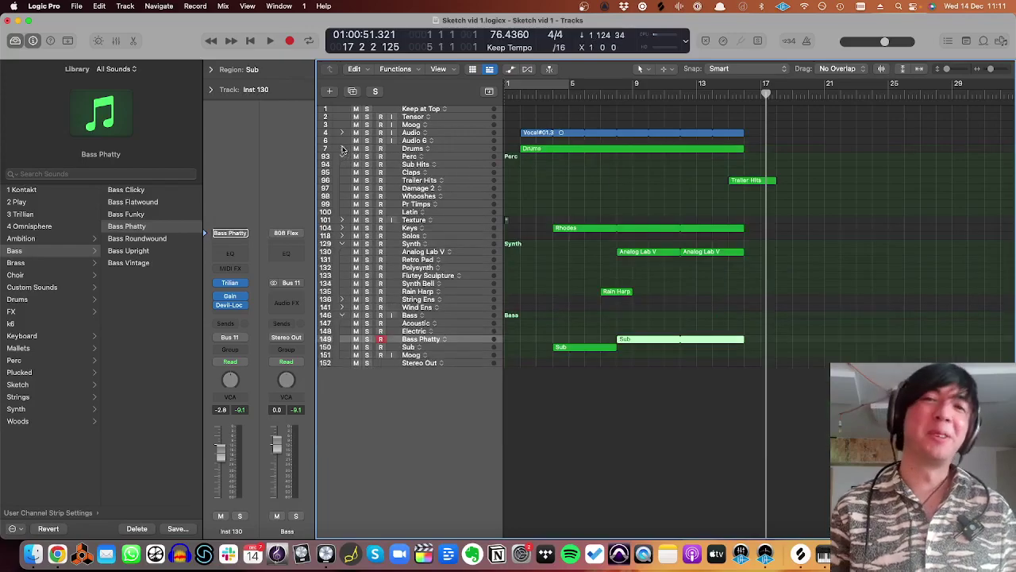